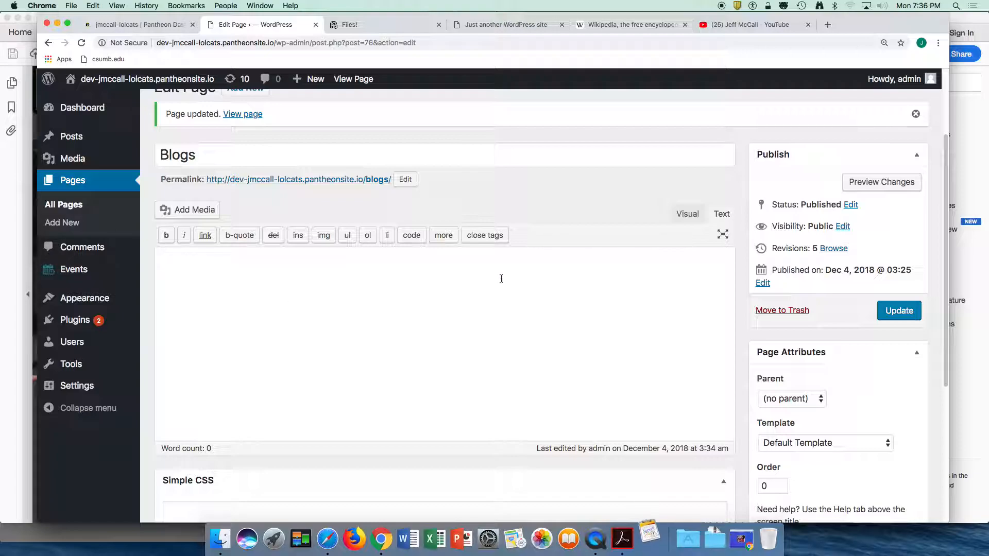
Step: Show the Blogs page content in Visual mode and return the editor to Text mode
left_click(683, 217)
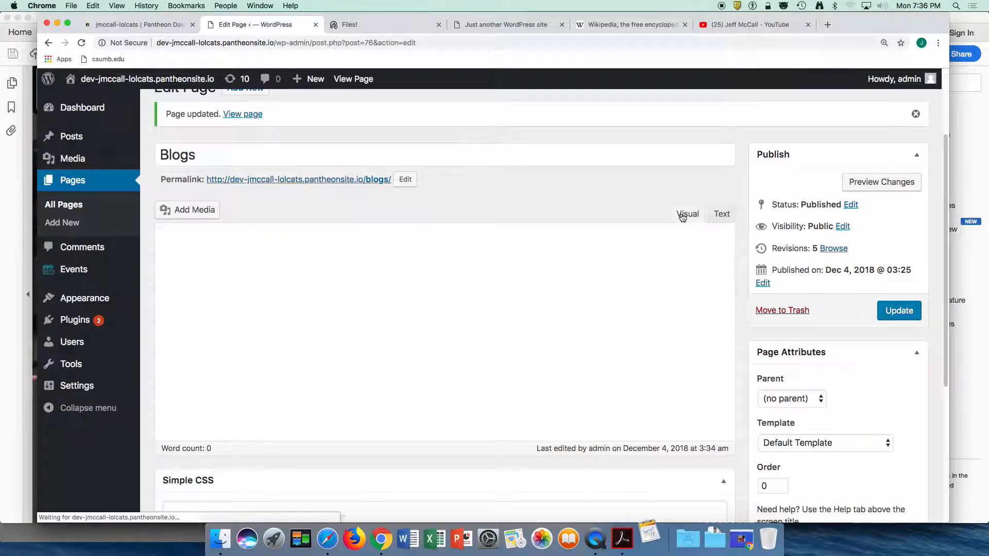
left_click(720, 216)
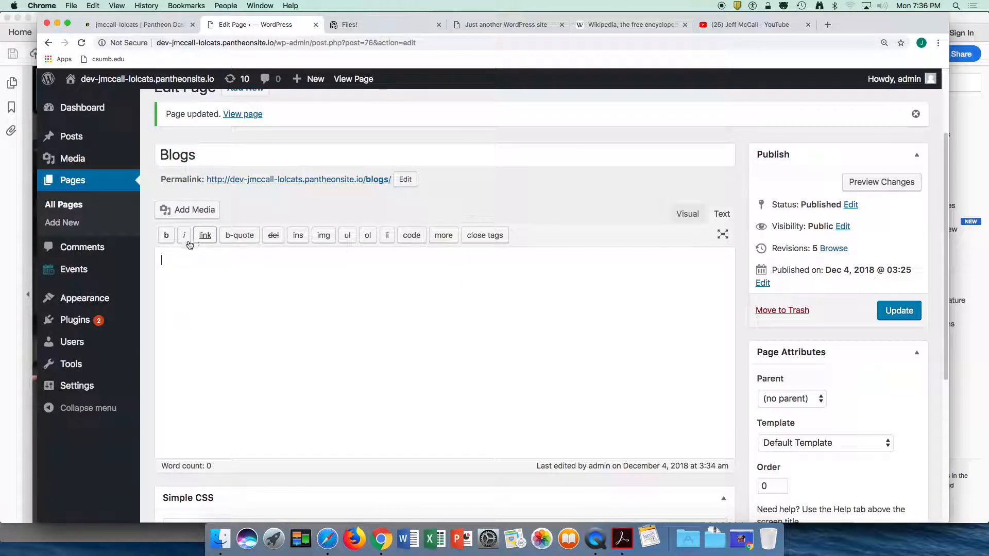
left_click(167, 298)
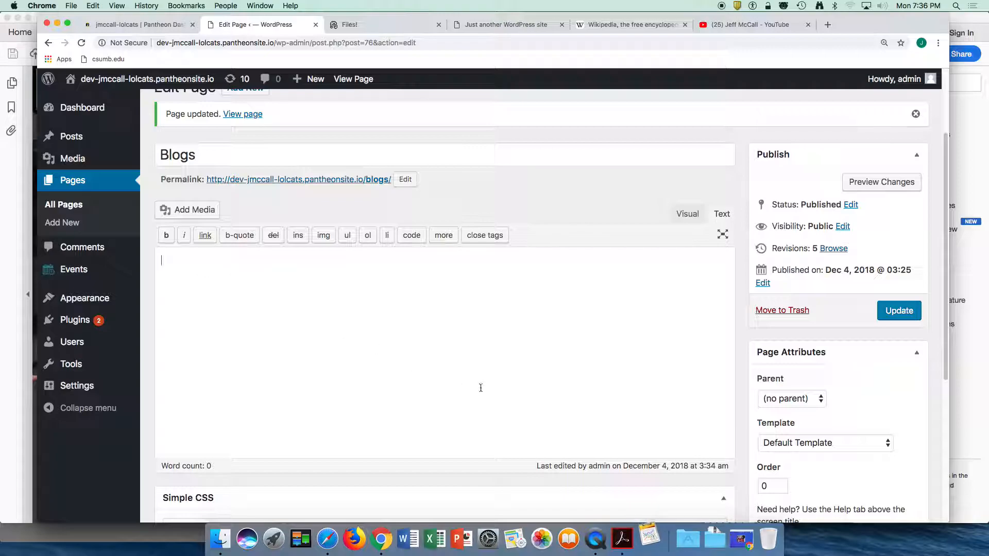
Step: Switch to LOLCAT_DESIGNS.pdf in Acrobat, zoom out to 73.4% and bring up the Blog design on page 3
left_click(622, 539)
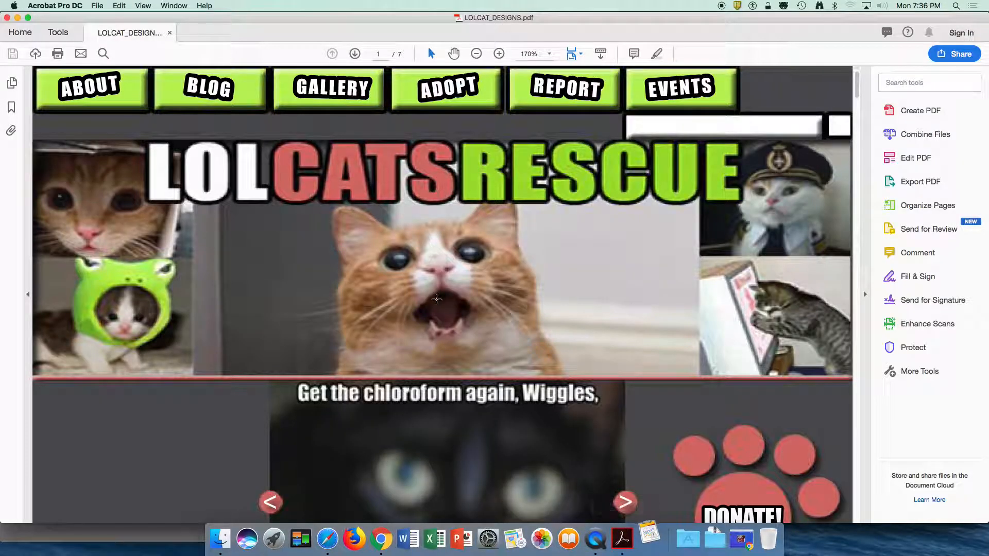
left_click(477, 54)
left_click(477, 54)
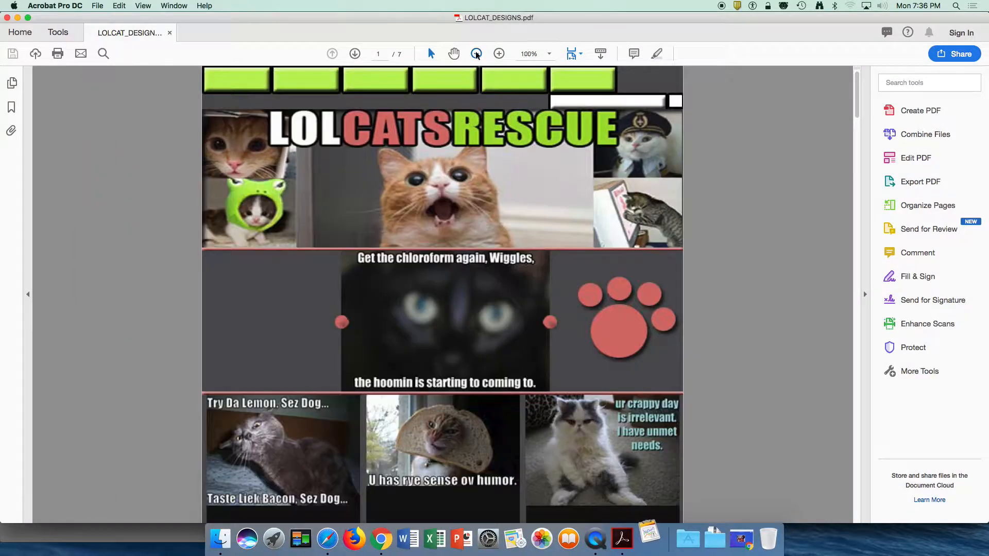
left_click(477, 53)
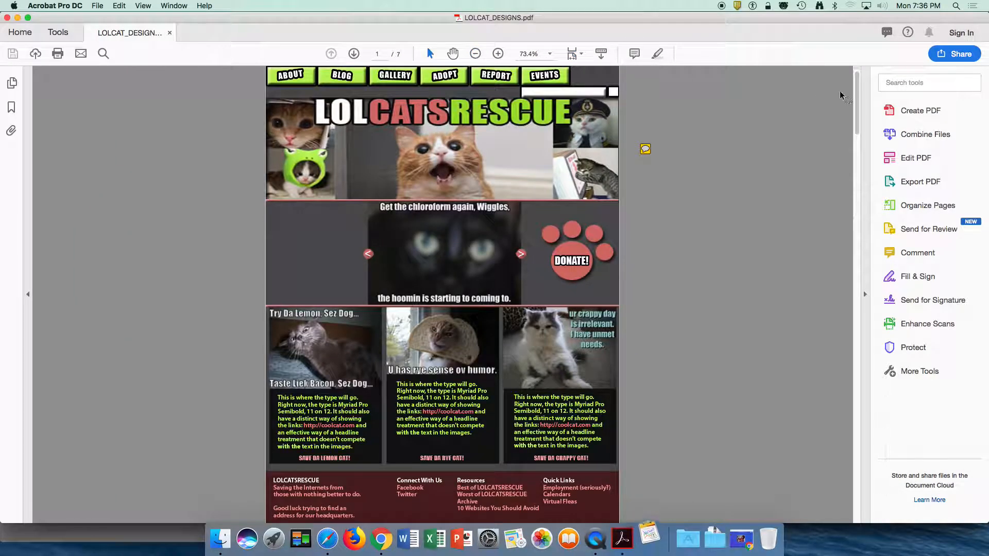
left_click_drag(858, 103, 876, 227)
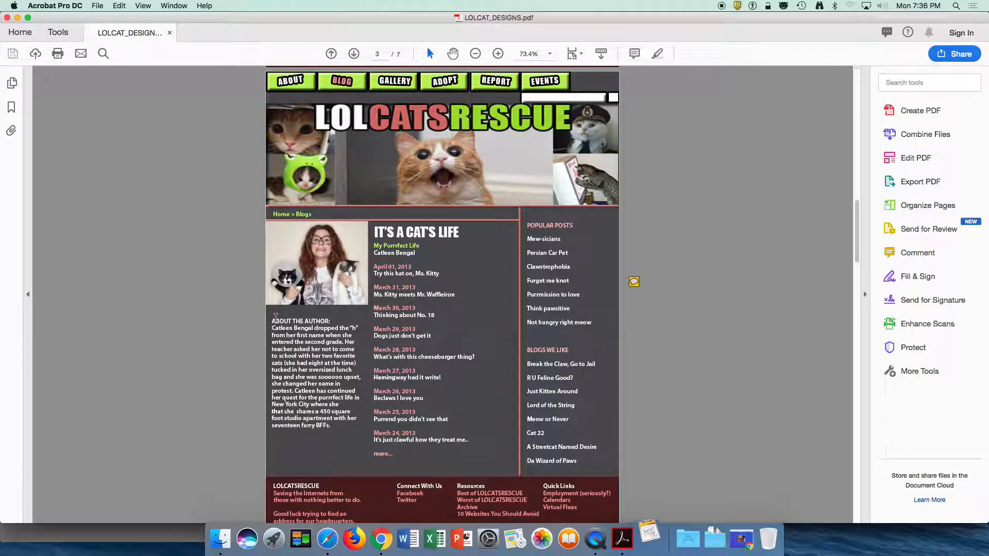
Step: Examine the Blog design's author bio, the blog title block, and the first post's title and date
left_click_drag(270, 322, 331, 414)
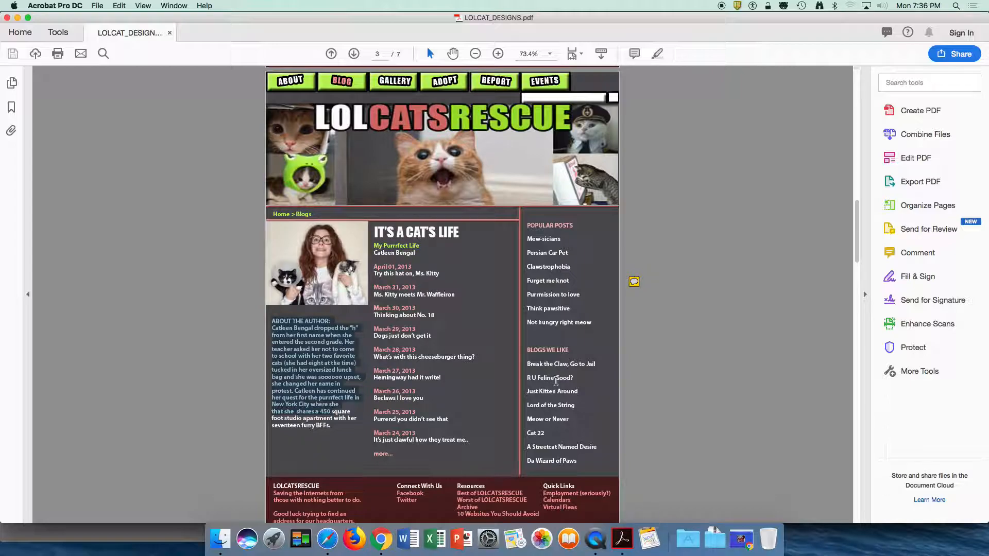
left_click_drag(375, 232, 424, 259)
left_click(477, 247)
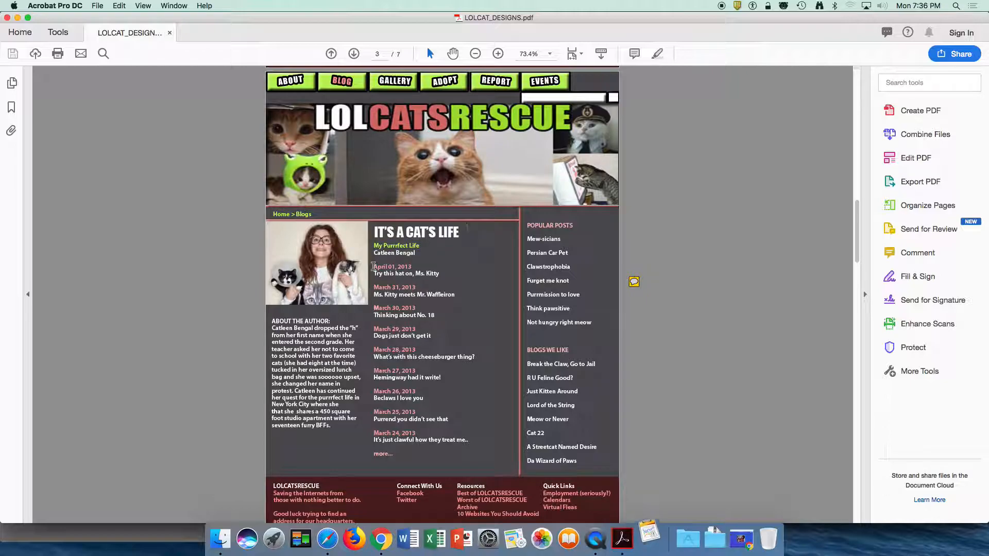
left_click_drag(375, 273, 441, 273)
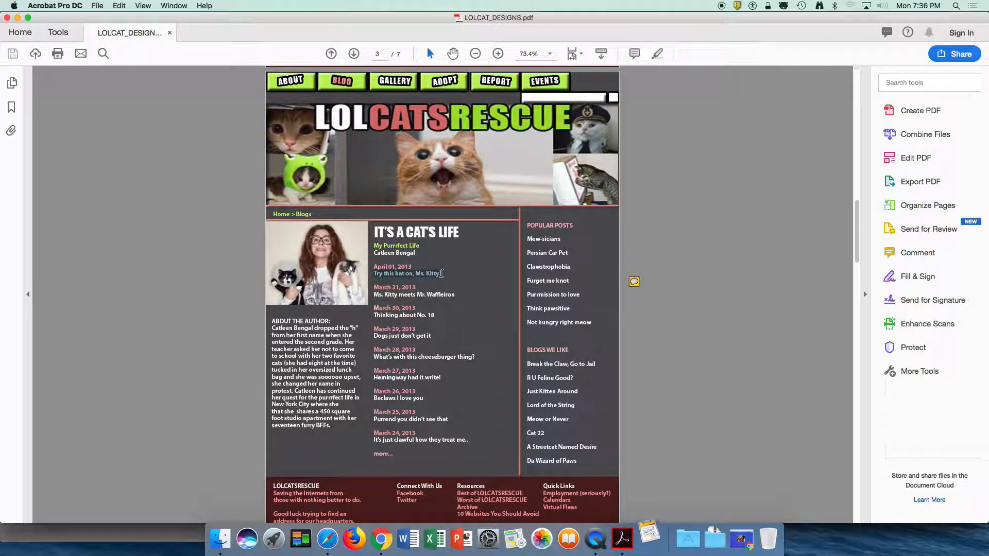
left_click_drag(373, 267, 414, 267)
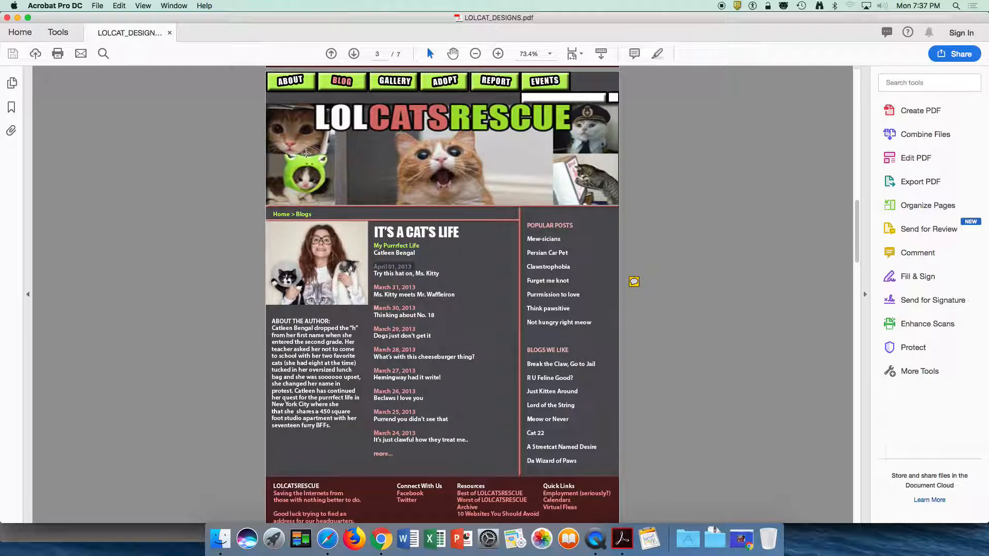
Step: Switch to Chrome and insert the banner image tag for /wp-content/uploads/2018/11/lolcat_logo_banner.png with class "myHeader" in the Blogs page content
key("super+Tab")
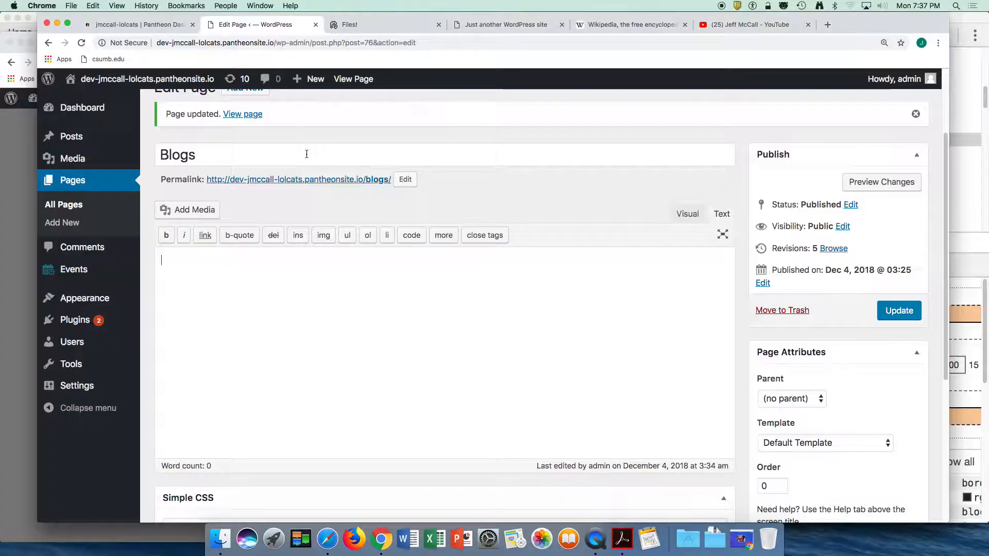
left_click(190, 264)
type("<img src=\"http://dev-jmccall-lolcats.pantheonsite.io/wp-content/uploads/2018/11/lolcat_logo_banner.png\" class=\"myHeader\">")
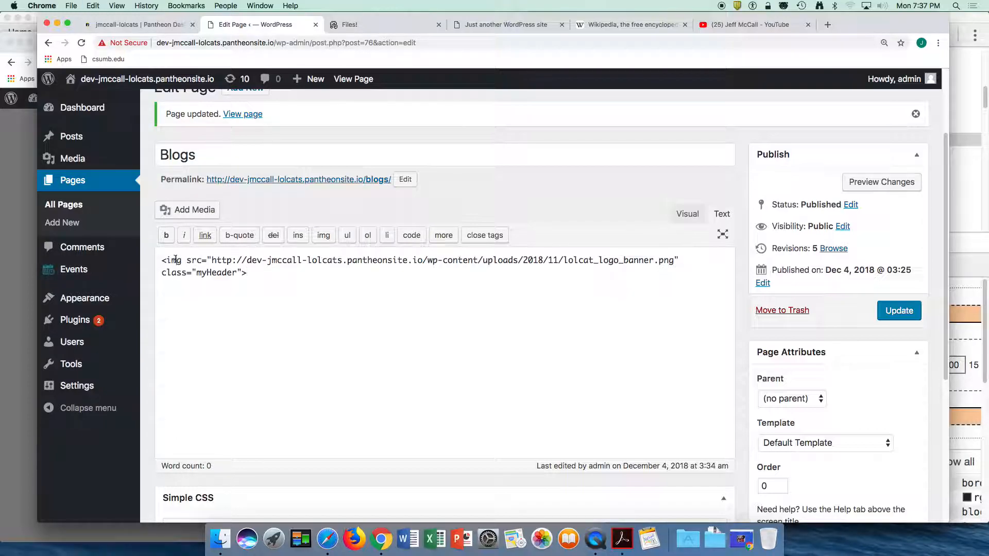
double_click(193, 260)
double_click(217, 272)
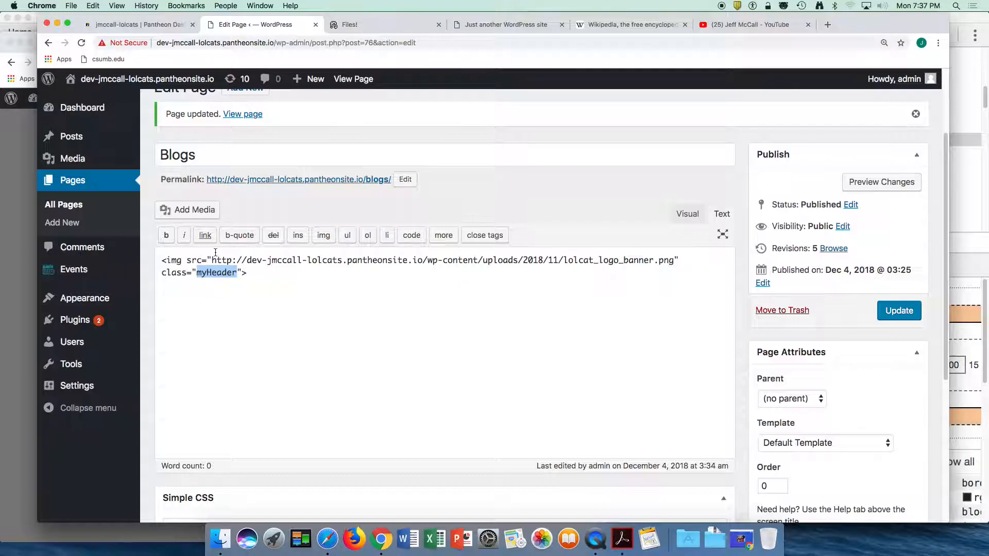
left_click(212, 273)
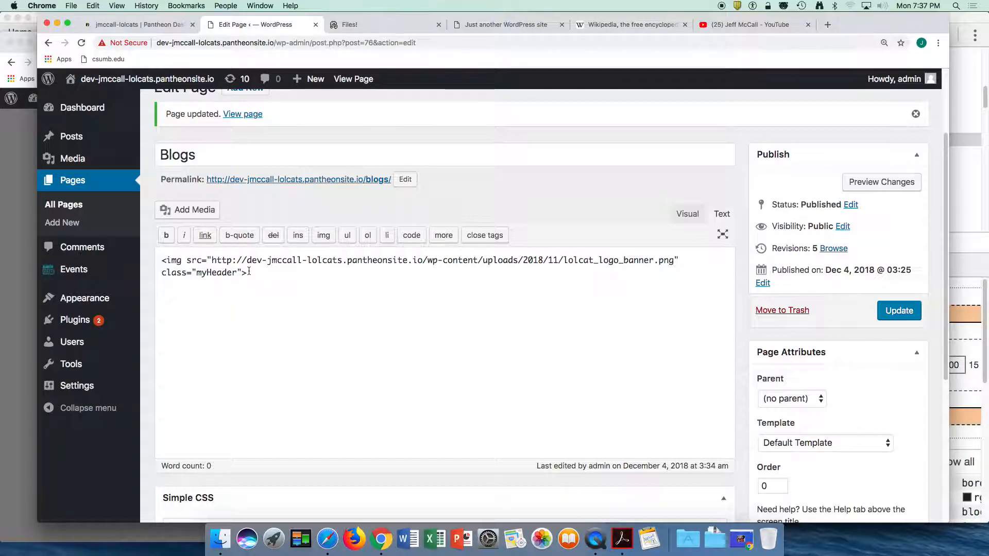
Step: Check the PDF design, and add a div with class "row" and its closing tag below the banner image tag
key("super+Tab")
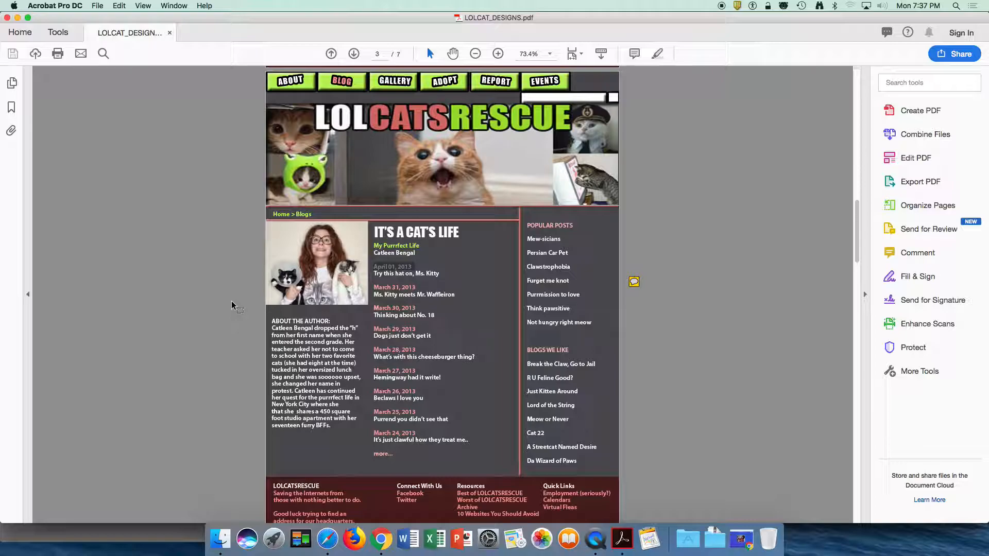
key("super+Tab")
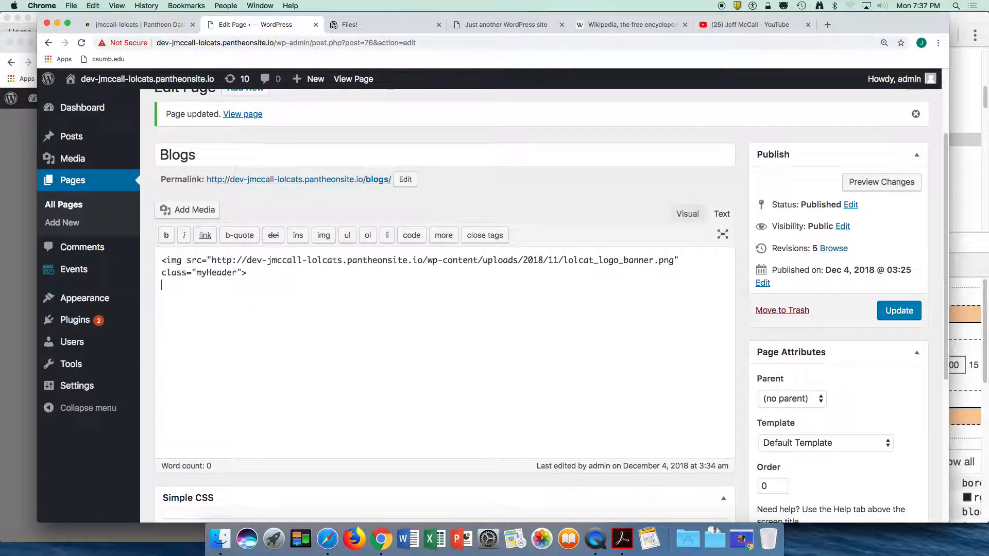
type("div ")
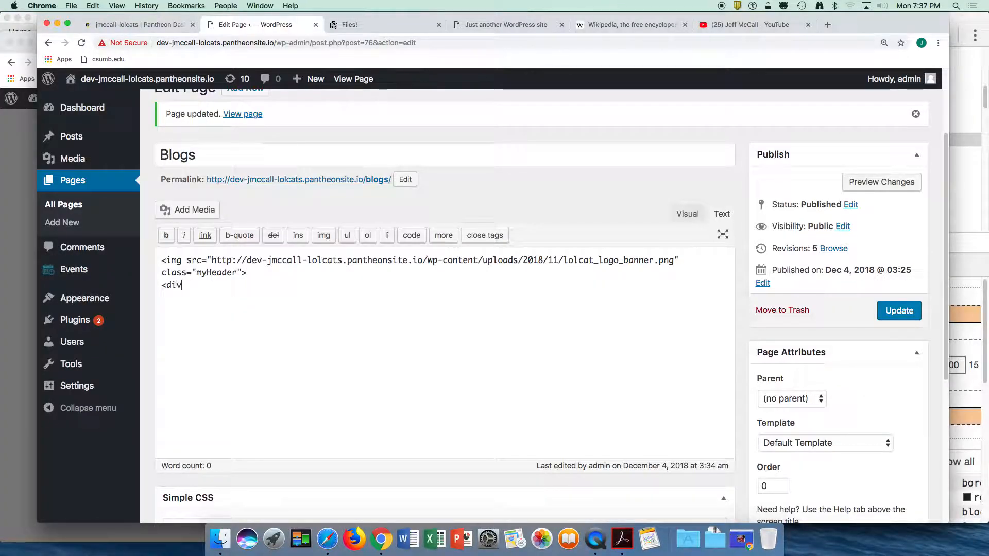
type("class=")
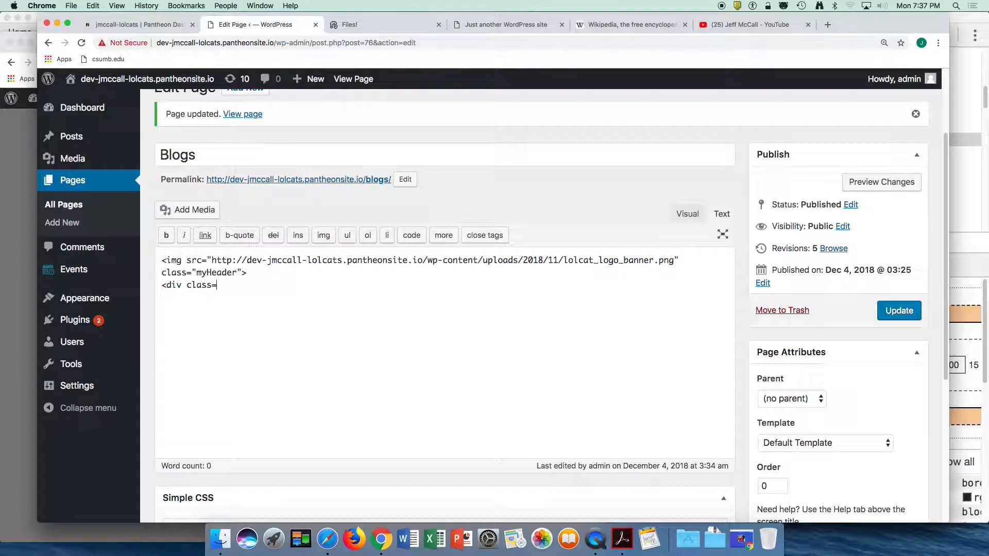
type("\"row\">")
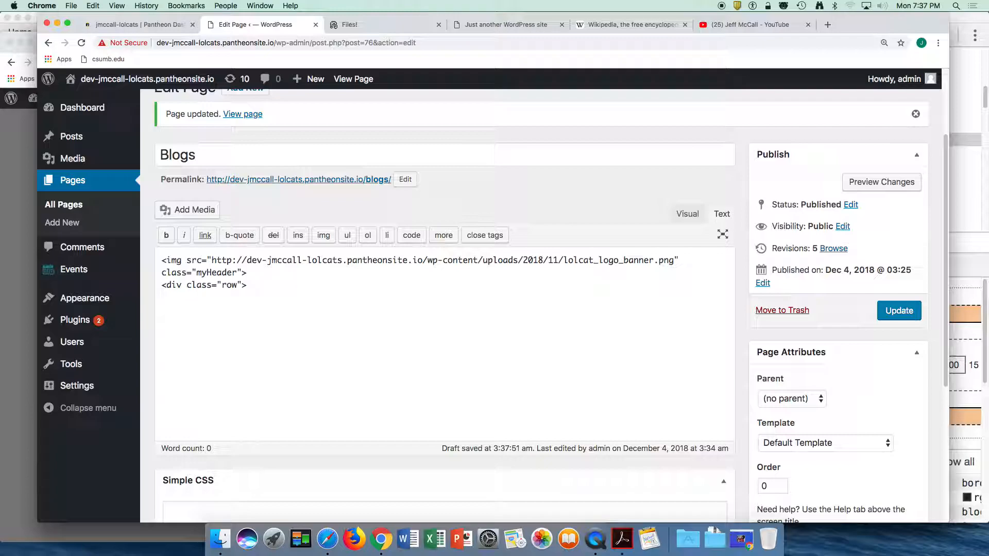
type("</div")
left_click(247, 286)
key("Return")
key("Return")
left_click_drag(204, 292, 207, 297)
left_click(208, 298)
Step: Add a div with class "col-sm" containing the placeholder "bio" inside the row
type("<div class=\"col-sm")
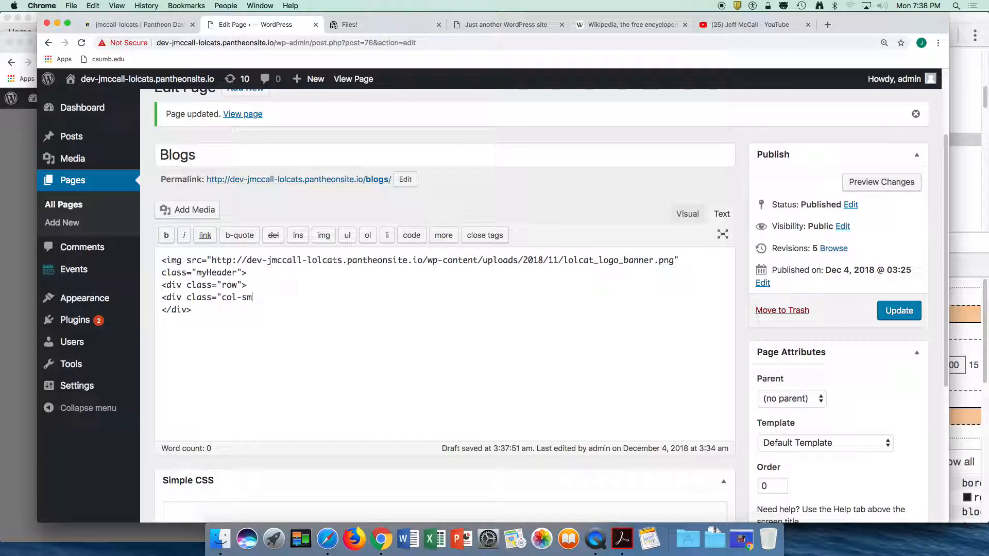
type("\"")
key("Return")
key("BackSpace")
type("bio")
Step: Duplicate the "bio" column line twice inside the row to make three columns
left_click_drag(309, 298, 308, 287)
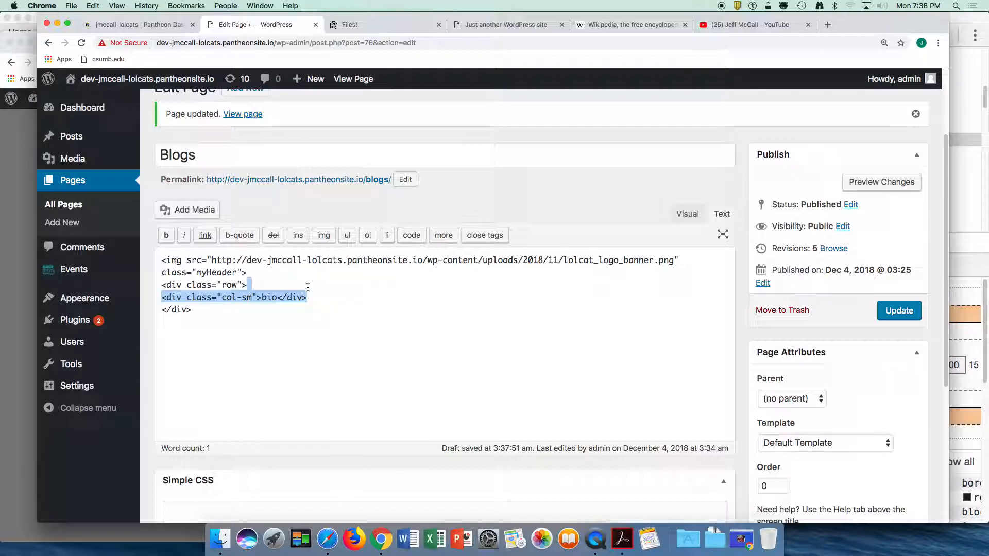
key("super+c")
key("Right")
key("super+v")
key("super+v")
Step: Replace the placeholder text of the second column with "recent posts" and of the third with "stuff we like"
double_click(268, 310)
type("recent pos")
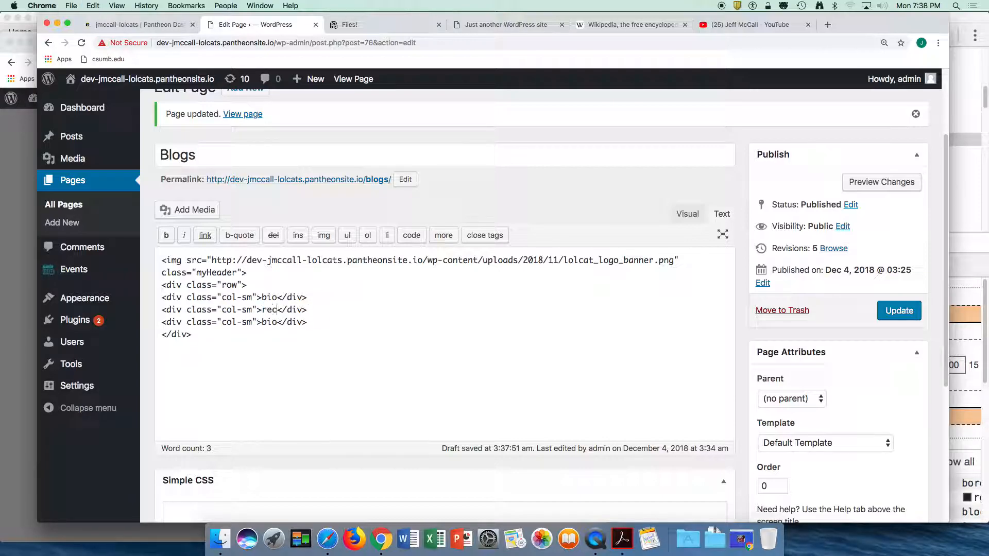
type("ts")
double_click(269, 322)
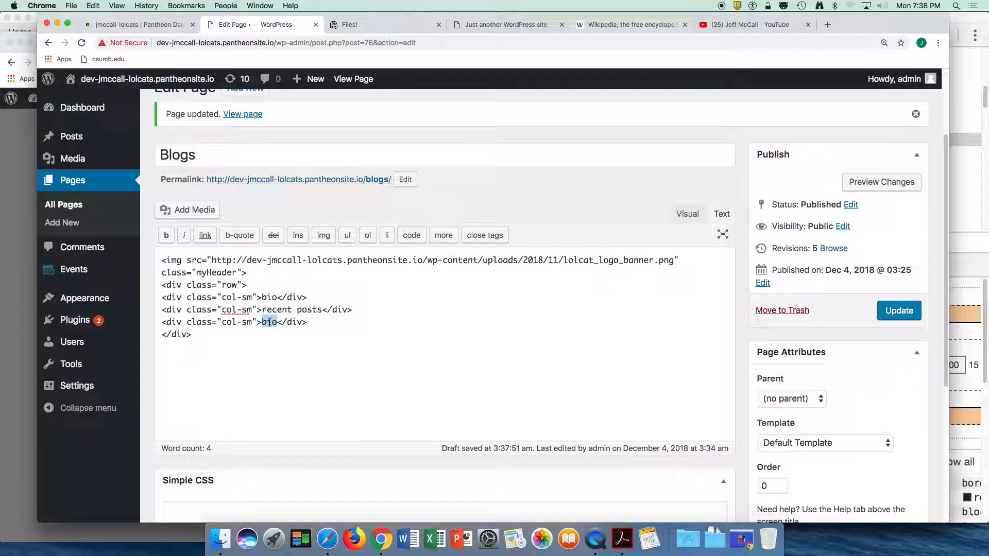
type("stf")
key("BackSpace")
type("uff we like")
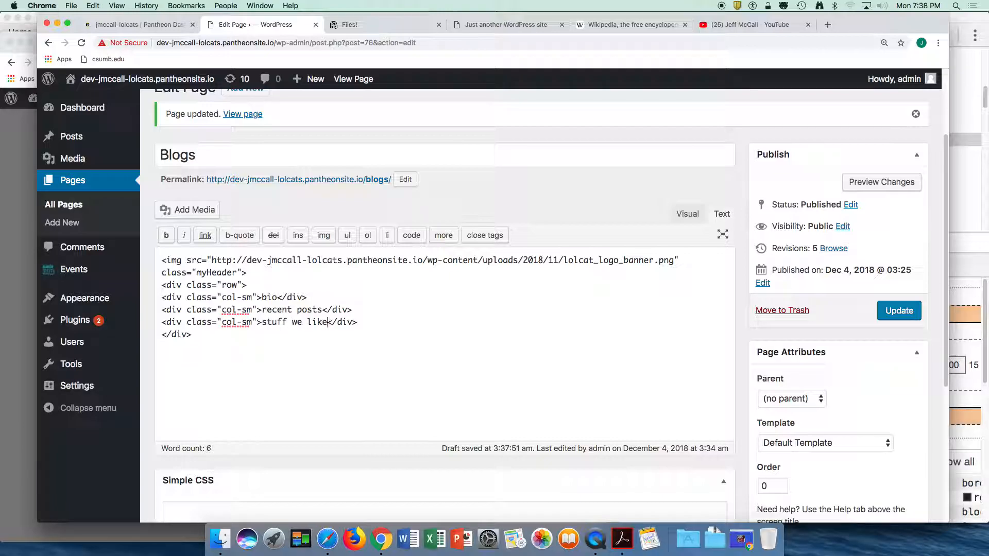
left_click_drag(178, 297, 227, 324)
Step: Reload the live Blogs page in the other browser window
left_click(29, 263)
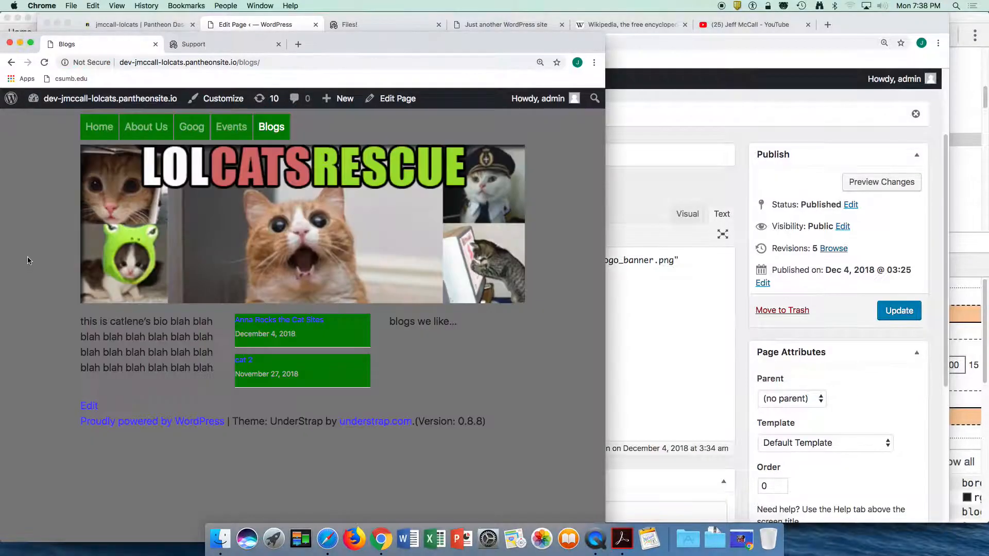
left_click(274, 61)
key("Return")
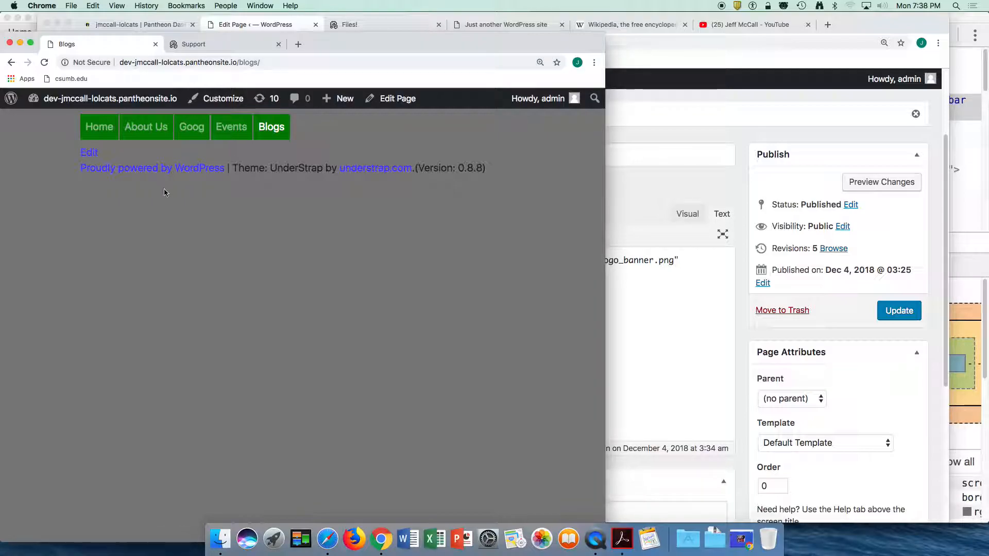
left_click(45, 62)
Step: Update the Blogs page and reload its live version to check the three-column layout
left_click(878, 317)
left_click(878, 315)
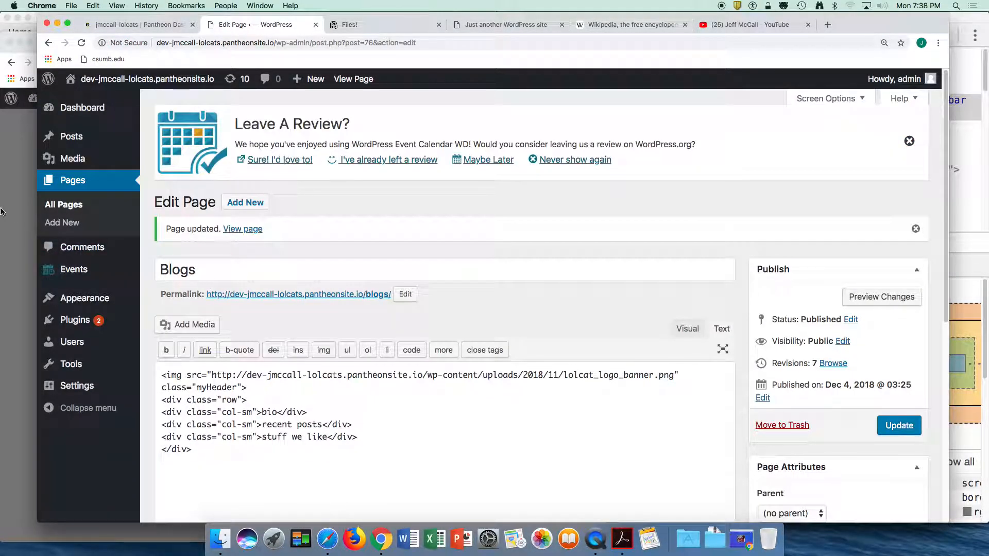
left_click(10, 218)
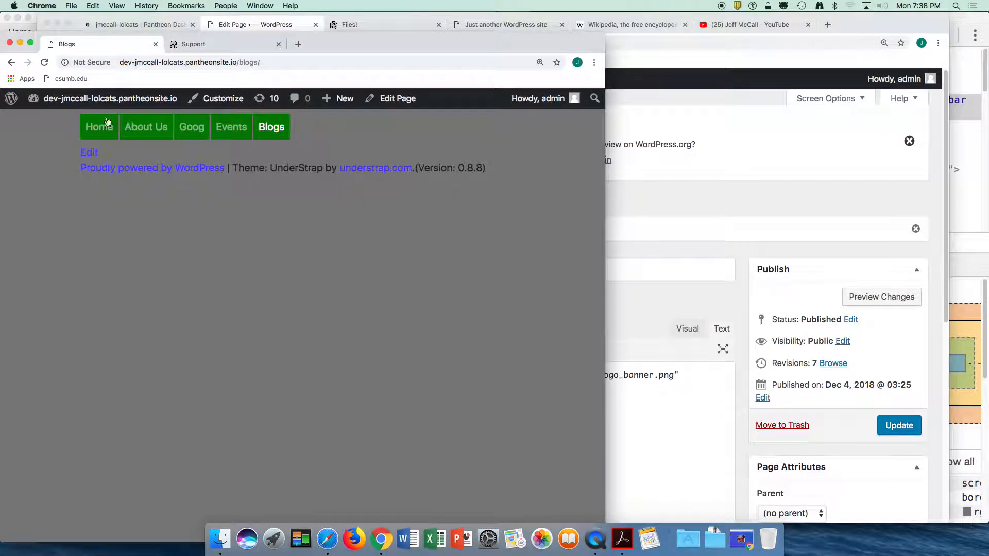
left_click(143, 62)
key("Return")
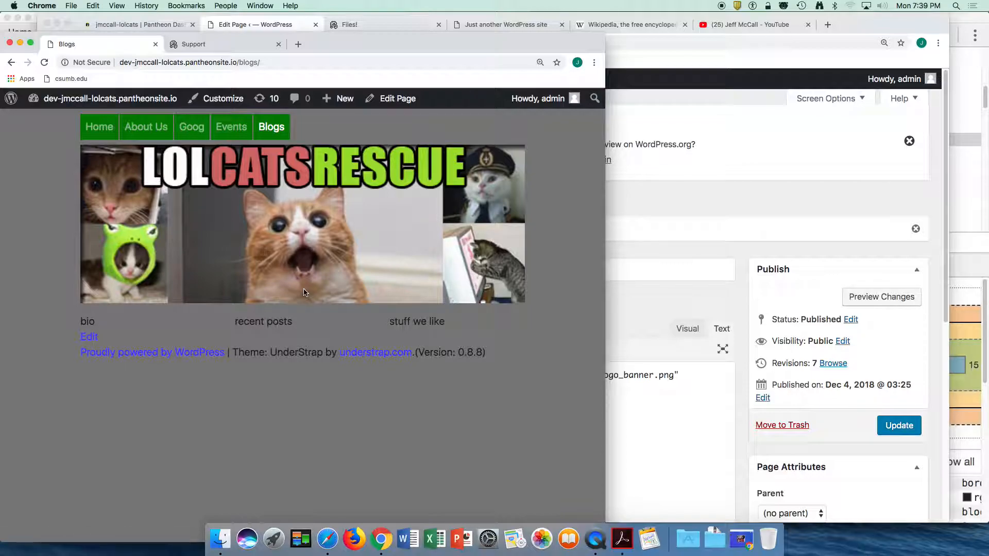
Step: Replace the "bio" placeholder with the "ABOUT THE AUTHOR" text copied from the PDF design in Acrobat, and update the page in Chrome
key("super+Tab")
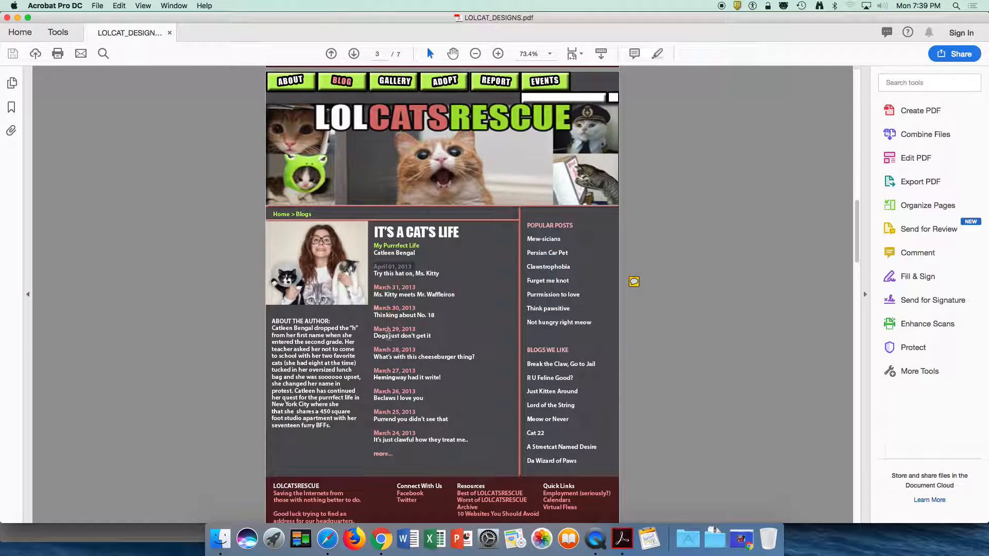
left_click_drag(270, 321, 335, 427)
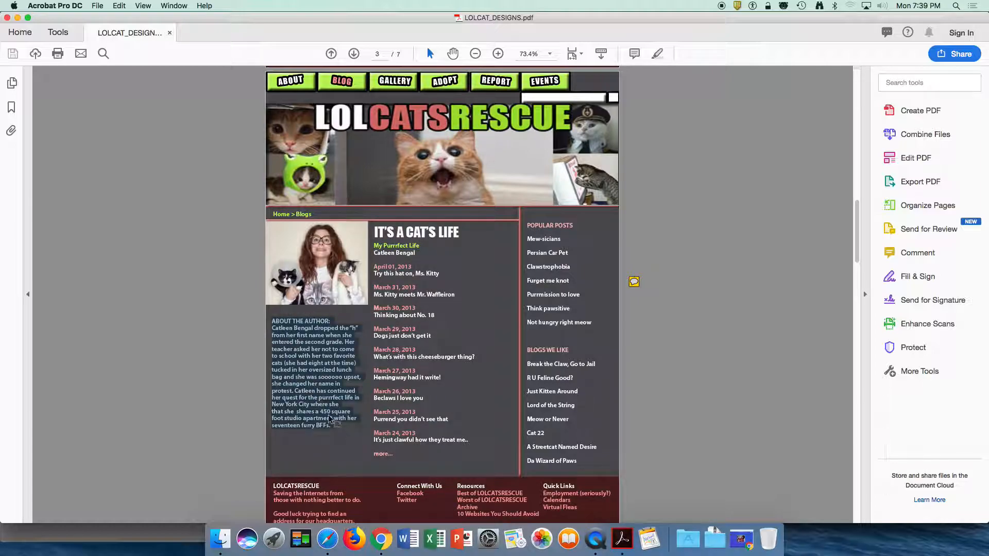
key("super+c")
key("super+Tab")
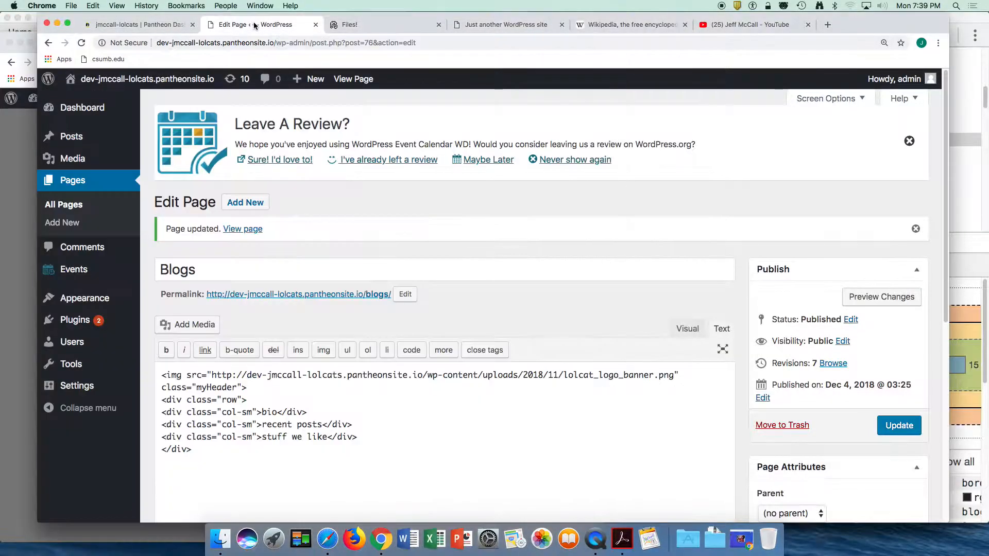
left_click(259, 24)
double_click(268, 411)
key("super+v")
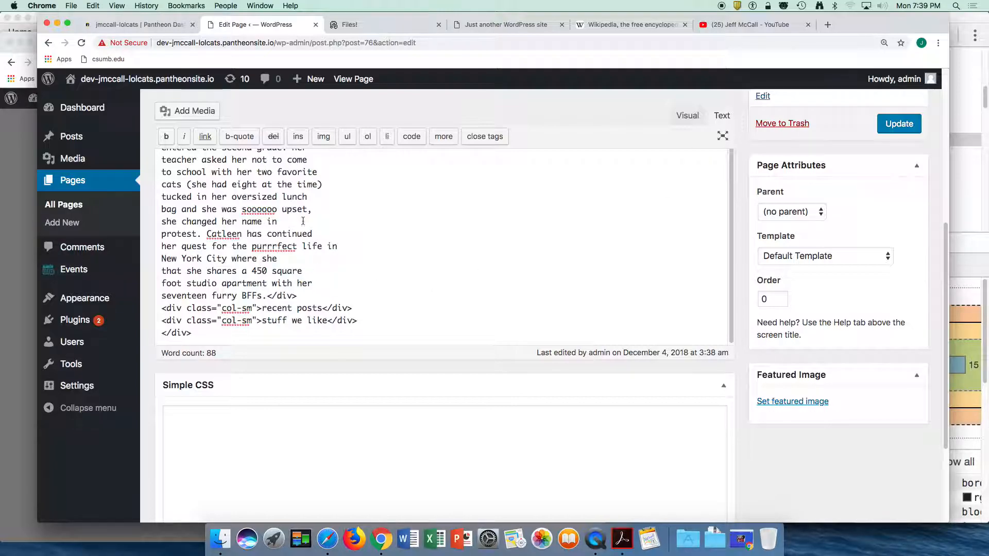
left_click(897, 127)
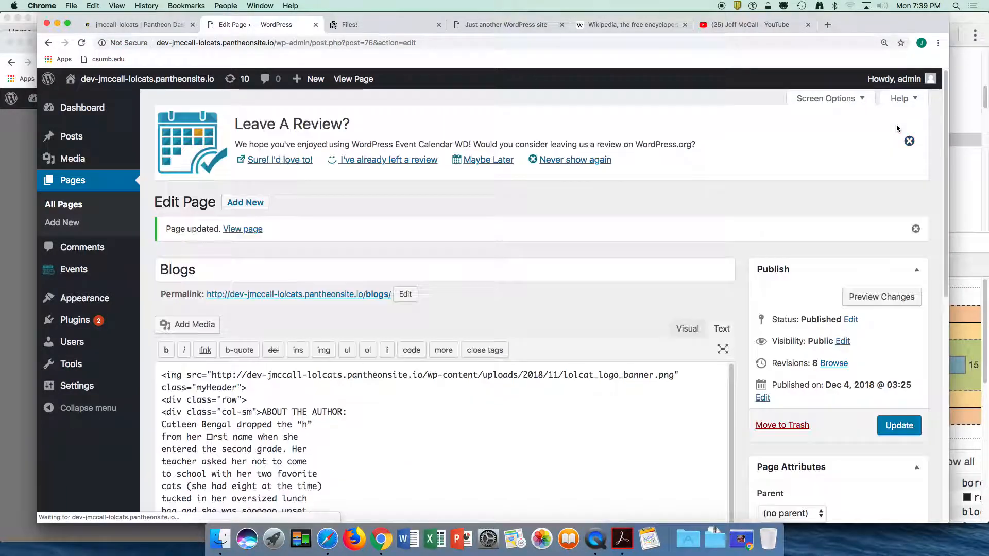
Step: Reload the live Blogs page in the other browser window to check the author text in the first column
left_click(8, 137)
left_click(263, 66)
key("Return")
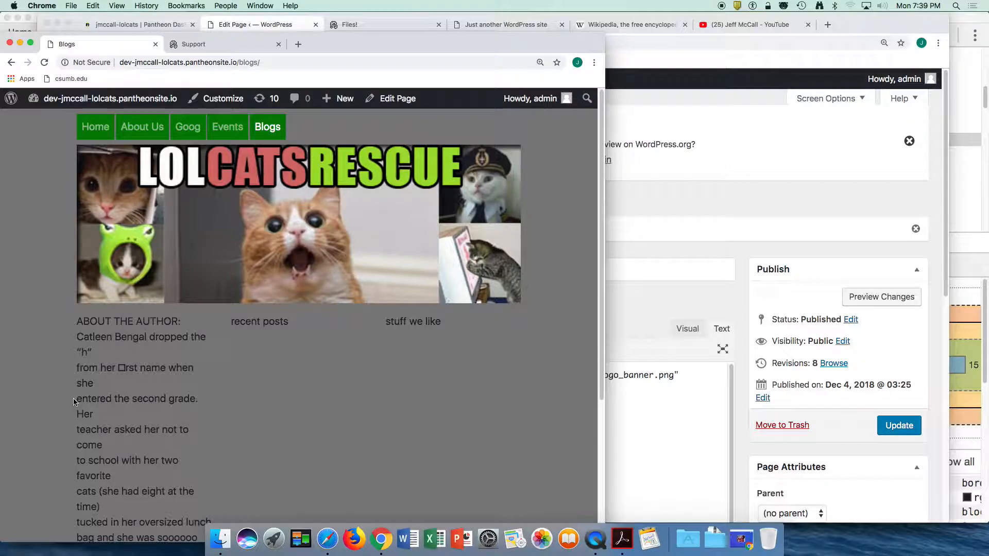
Step: Launch the BBEdit text editor
key("super+Tab")
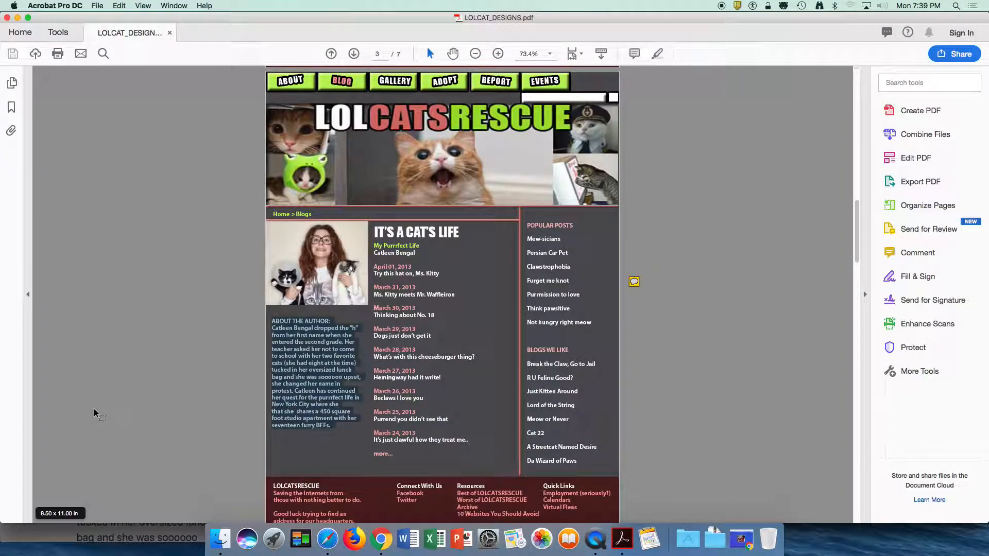
key("super+Tab")
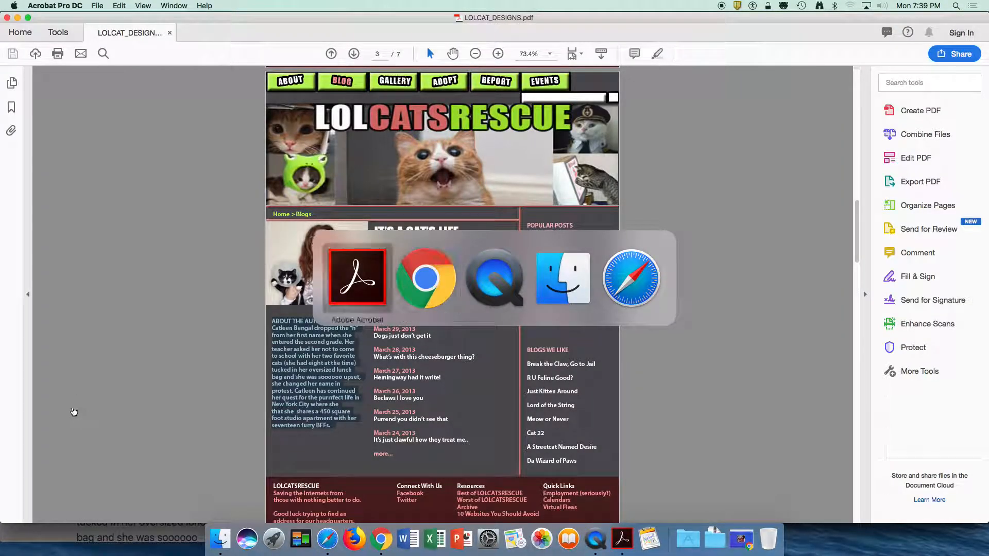
key("super+space")
type("tex")
key("Return")
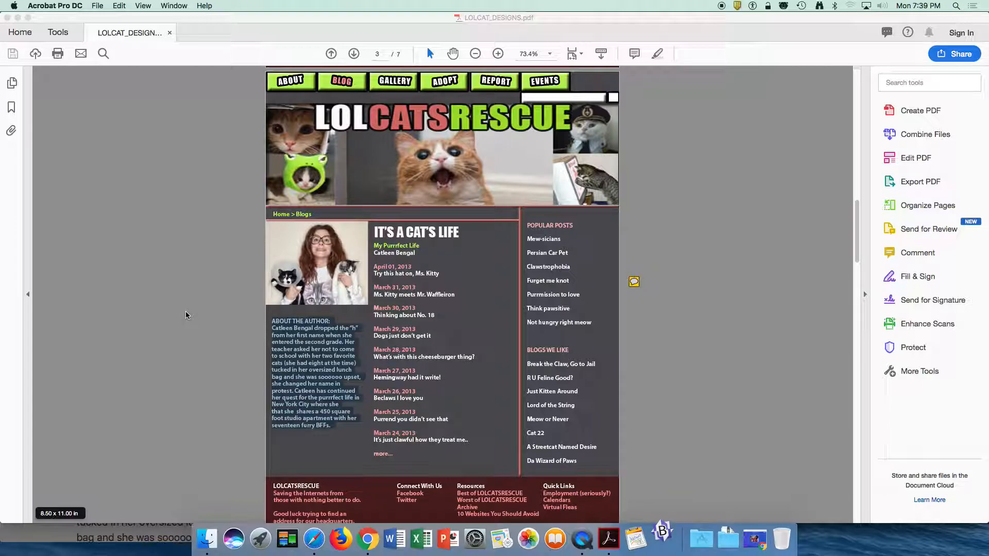
left_click(233, 234)
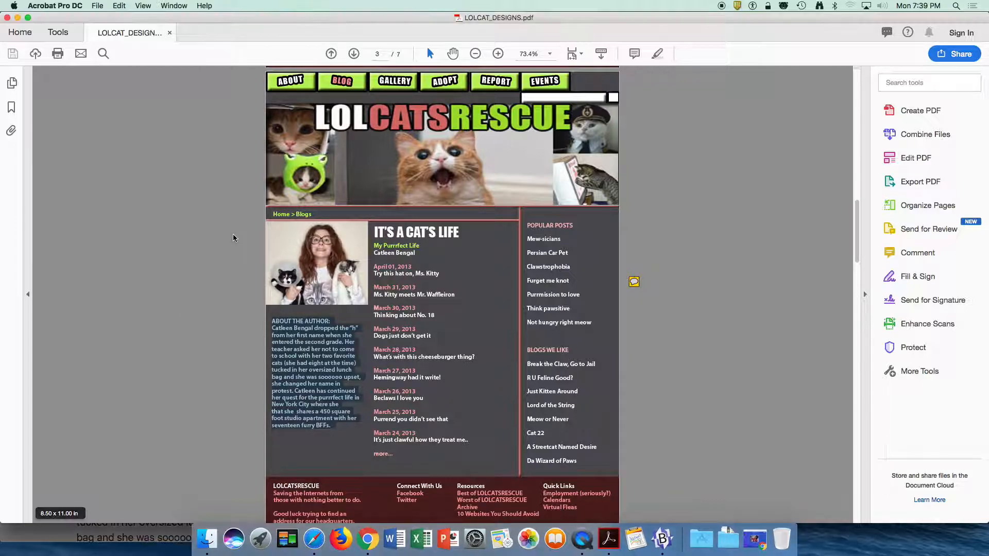
Step: Return to the Blogs page editor in Chrome and insert the CAT-LADIES-REVERSED-3 image from the media library
key("super+Tab")
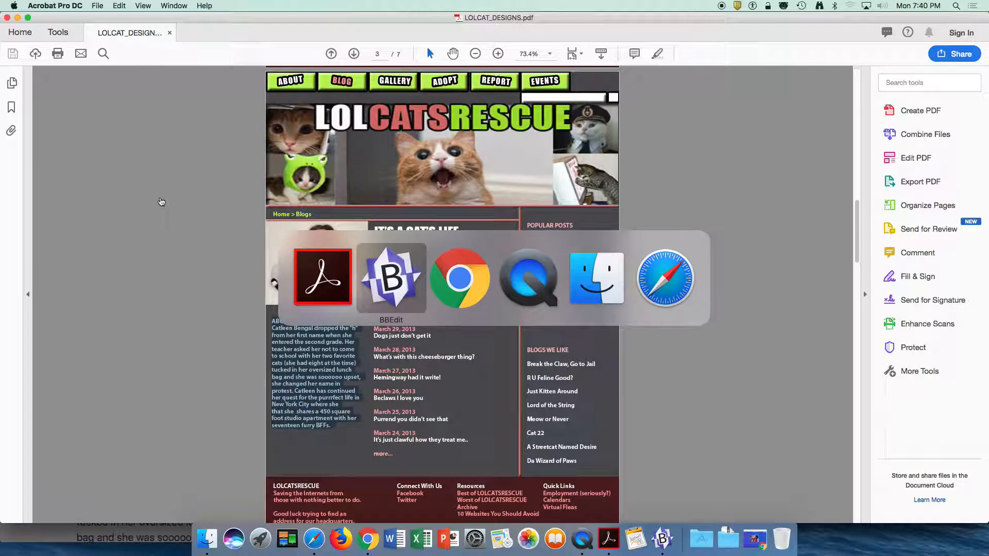
key("super+Tab")
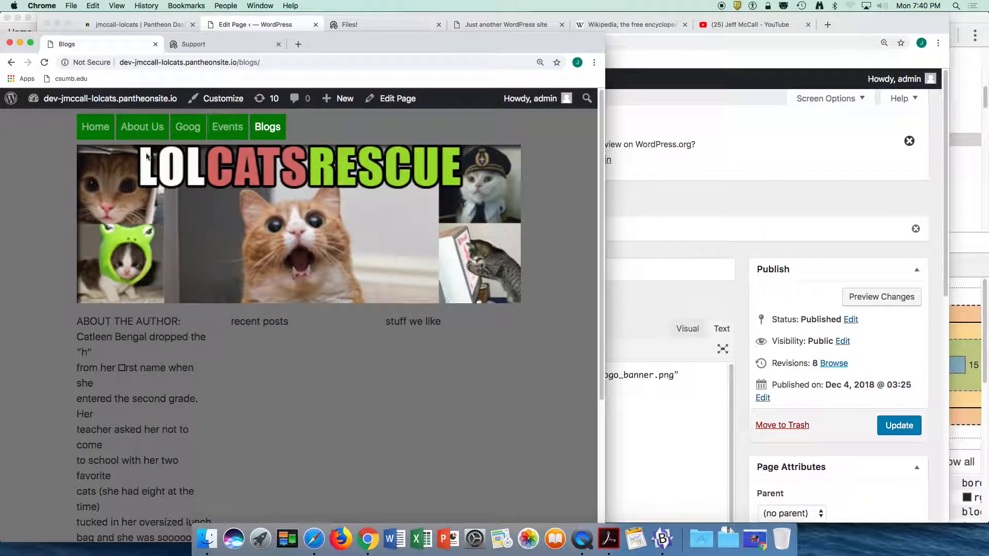
left_click(225, 26)
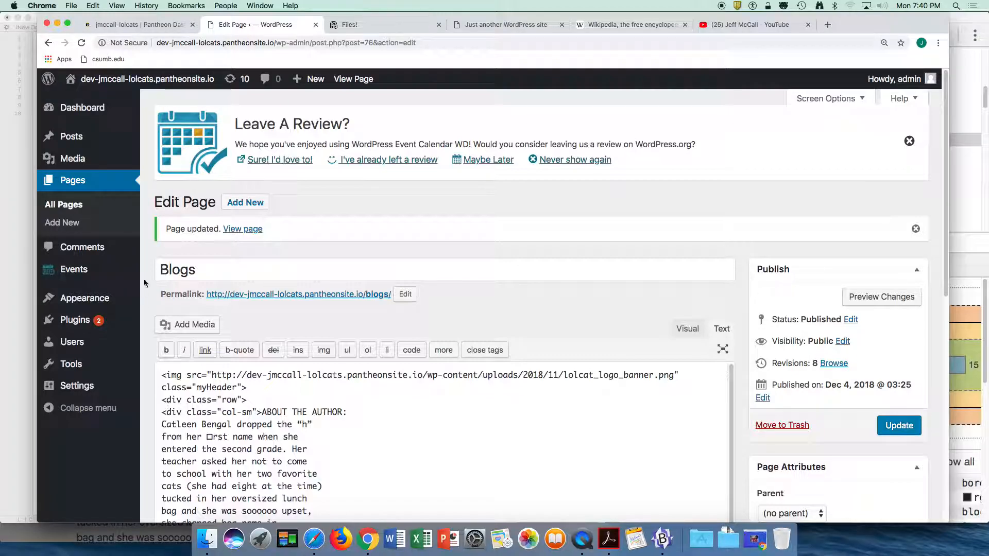
left_click(189, 324)
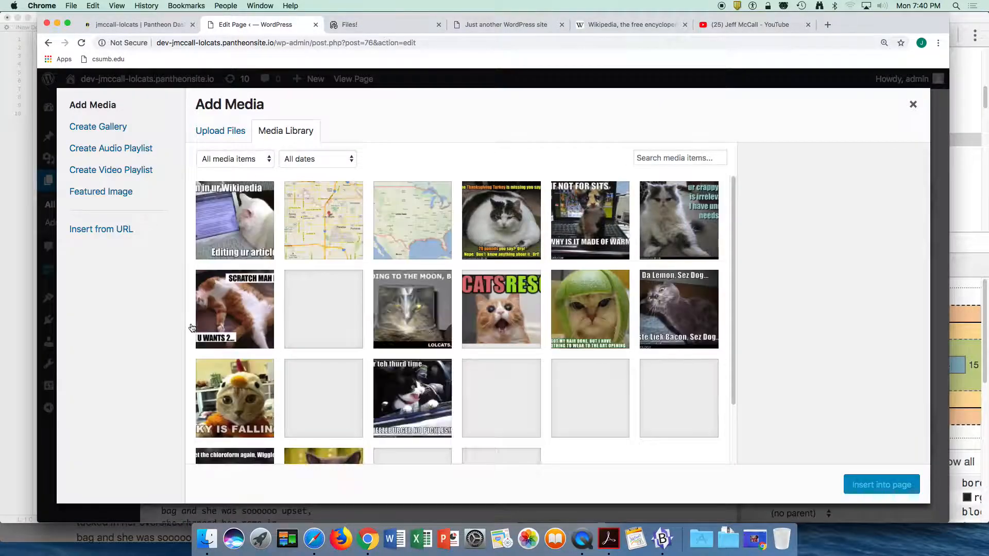
scroll(384, 312, "down", 3)
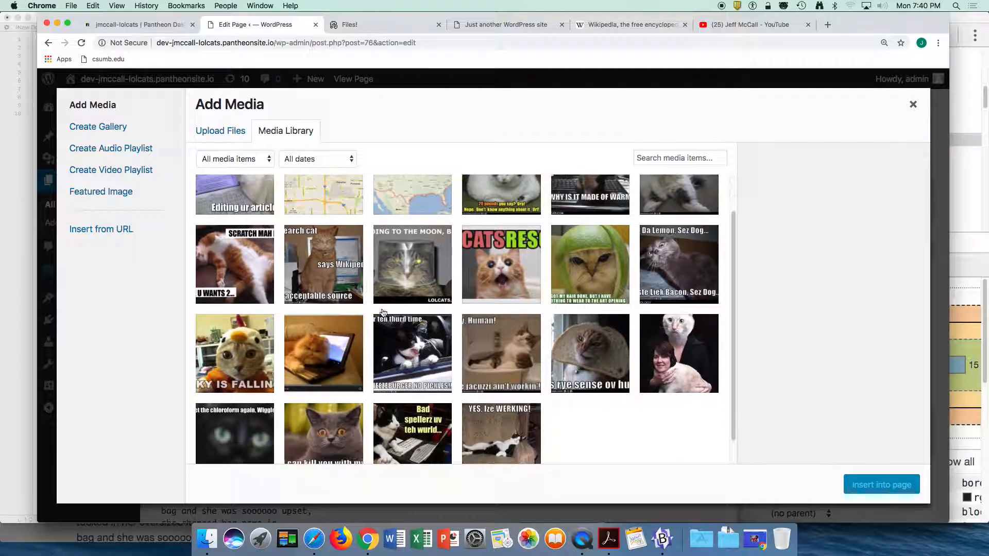
scroll(383, 313, "up", 3)
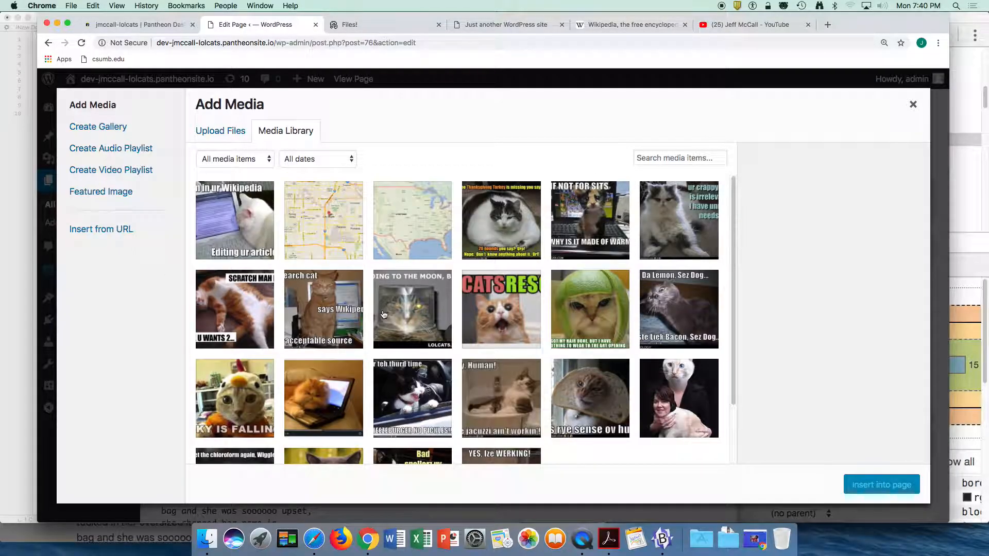
left_click(689, 401)
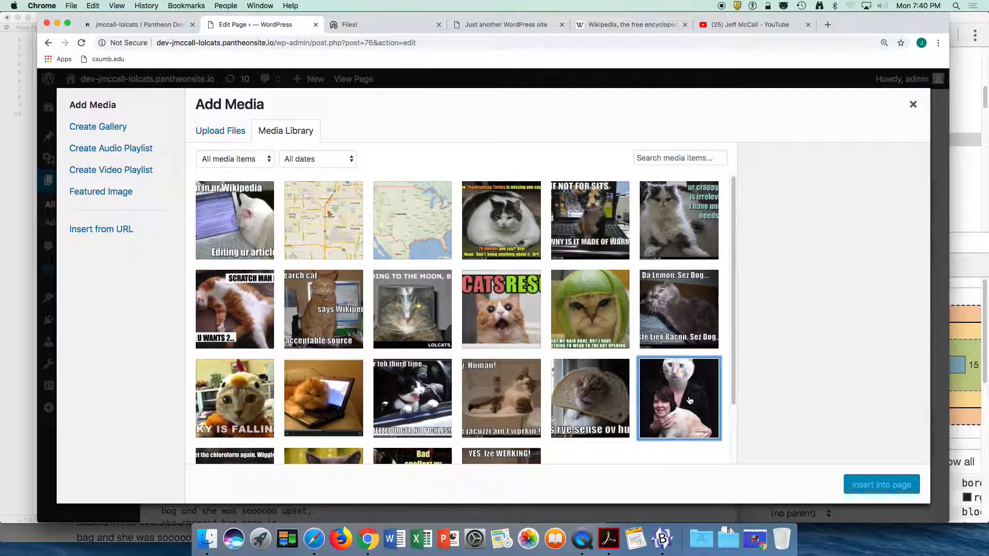
left_click(873, 483)
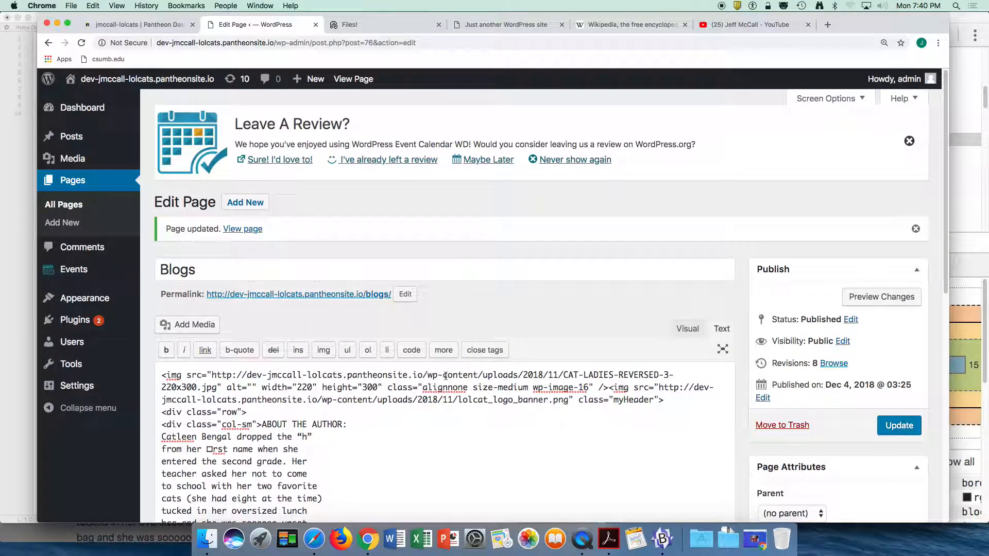
Step: Remove the width and height attributes from the CAT-LADIES-REVERSED-3 image tag
left_click_drag(213, 373, 532, 371)
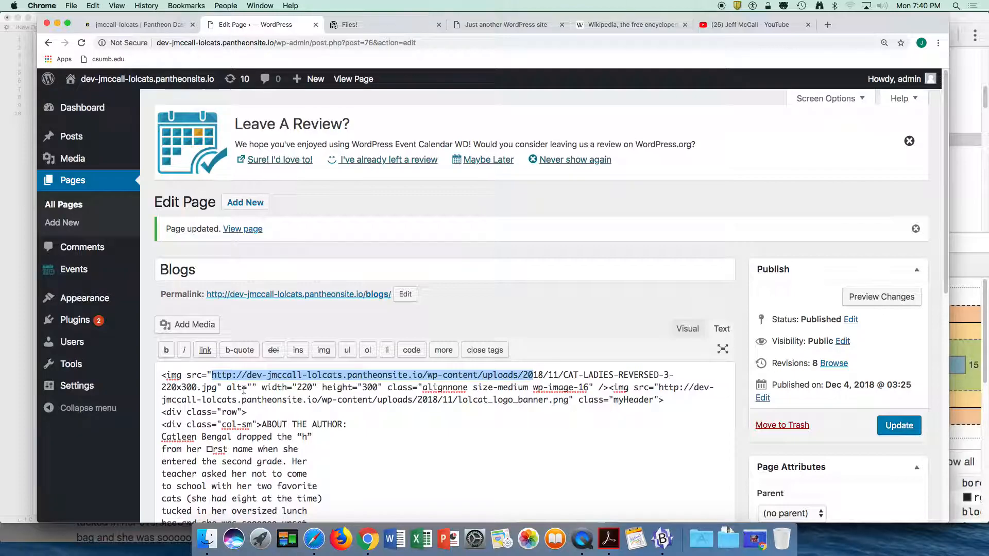
left_click(188, 387)
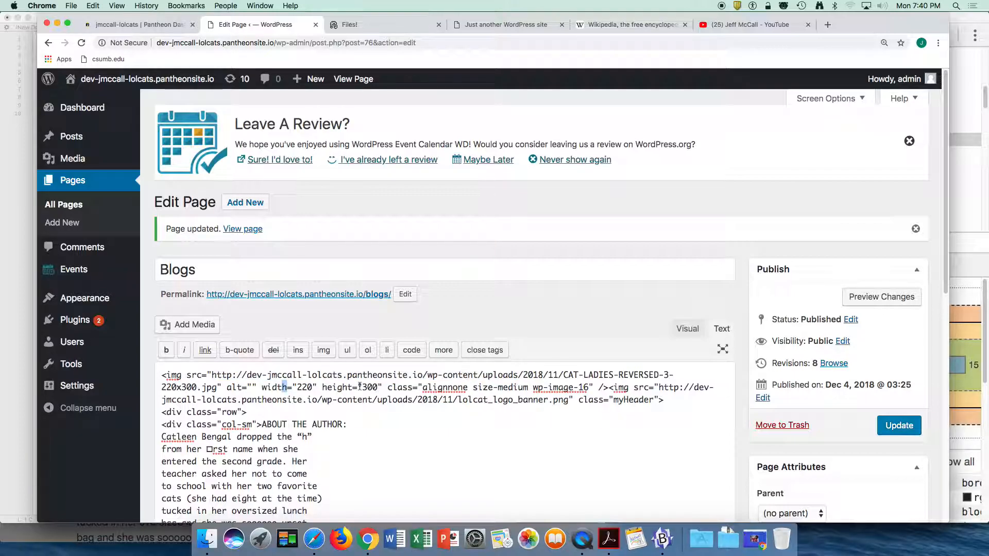
left_click_drag(257, 388, 389, 386)
key("BackSpace")
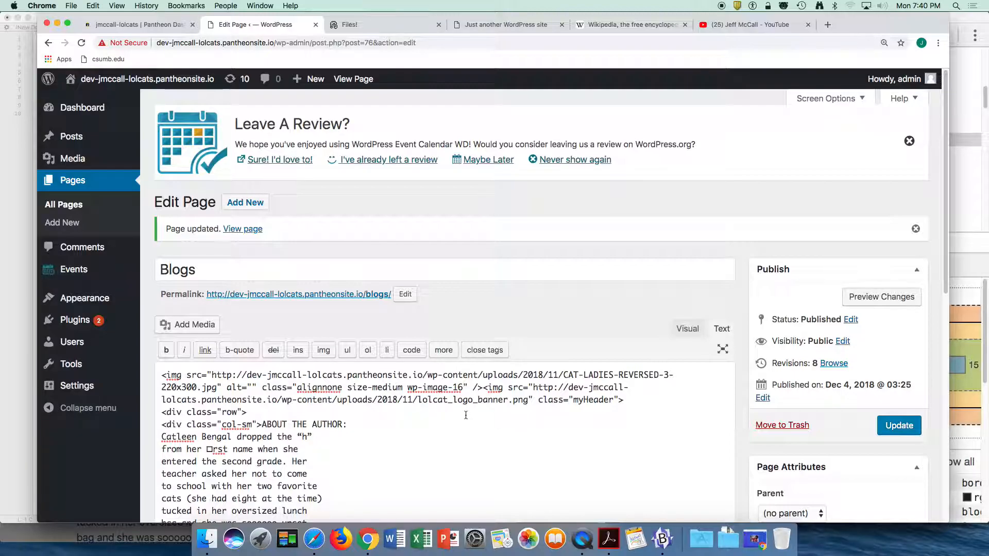
Step: Move the CAT-LADIES-REVERSED-3 image tag onto its own line inside the first col-sm div, above "ABOUT THE AUTHOR:"
left_click_drag(482, 387, 156, 376)
key("super+c")
key("BackSpace")
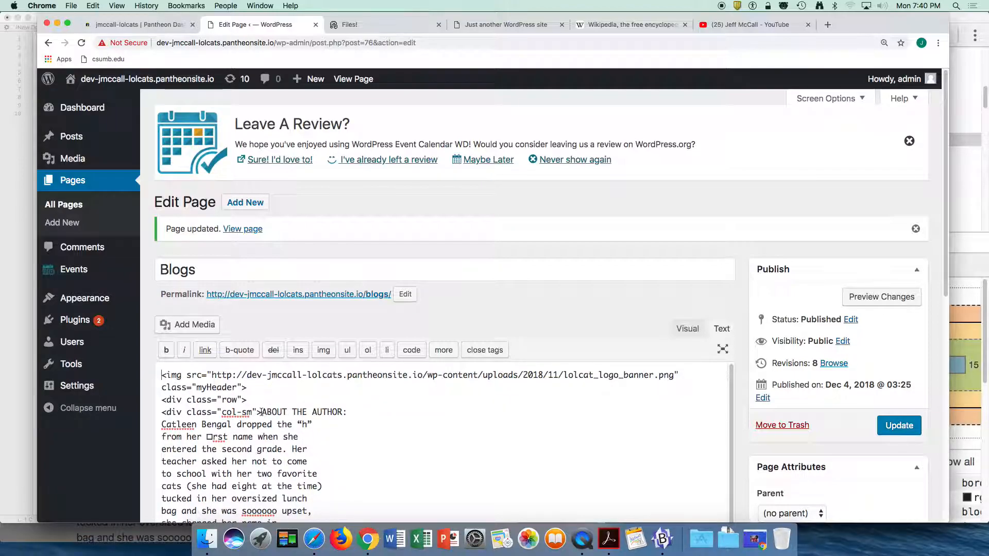
key("Return")
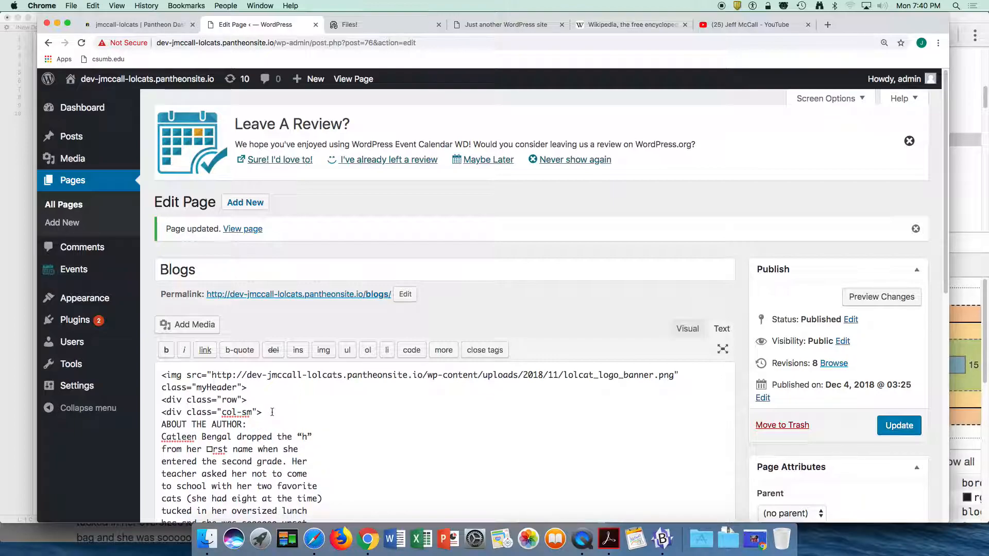
key("Return")
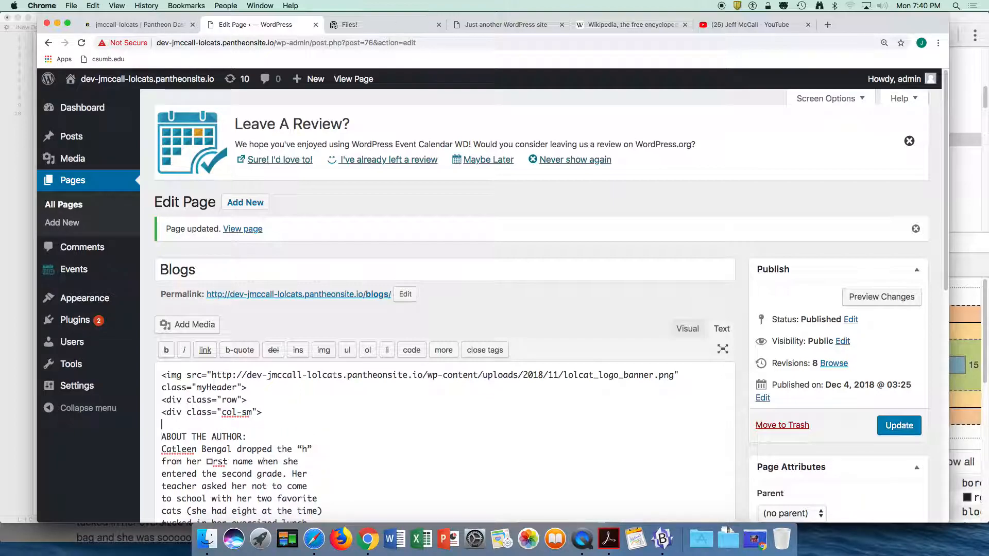
key("super+v")
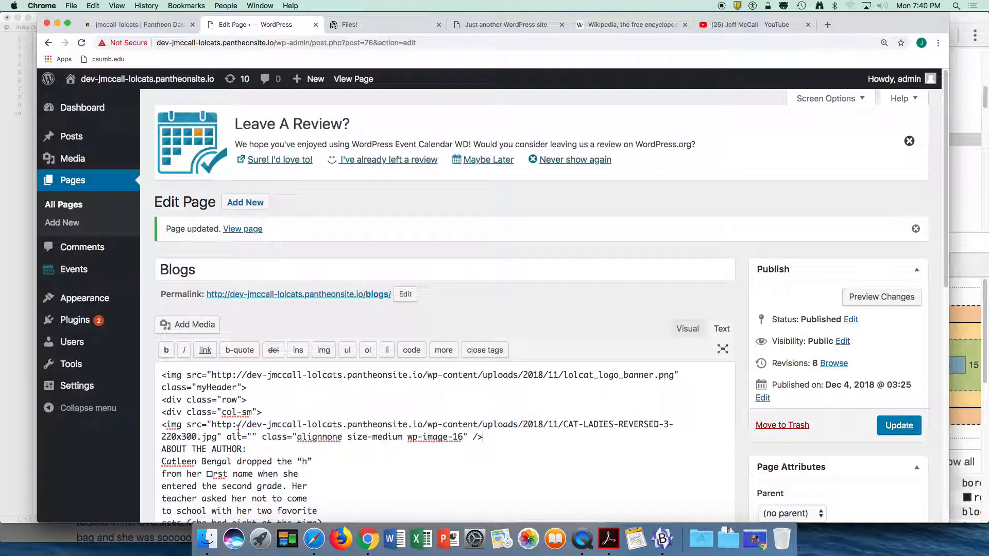
Step: Review the broken lines of the author text, then switch to BBEdit and create a new text document
scroll(335, 438, "down", 3)
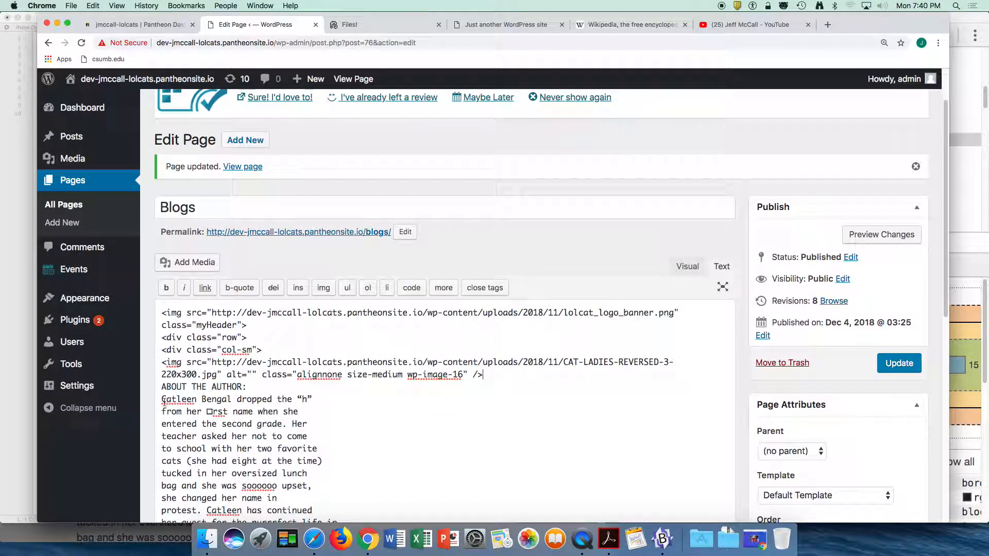
left_click_drag(162, 399, 165, 436)
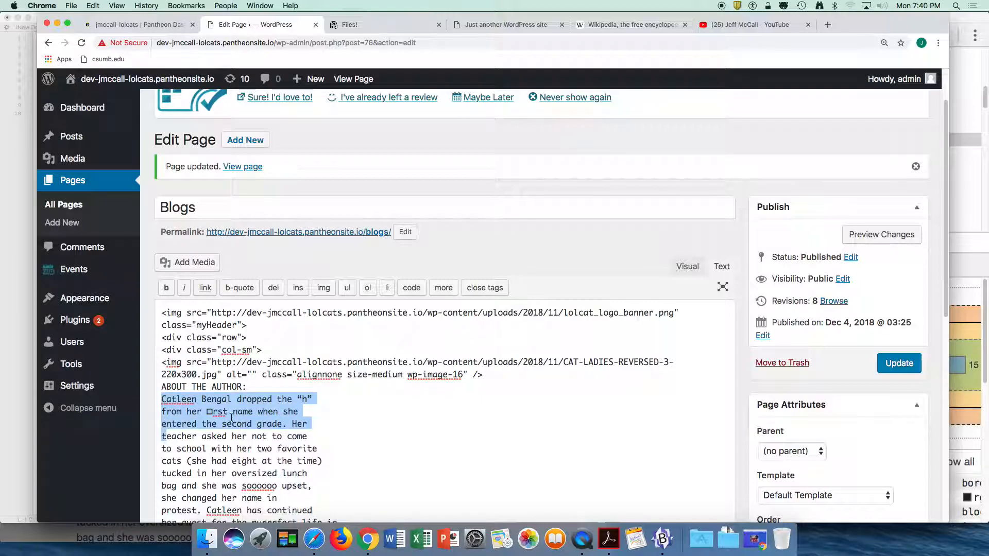
left_click(309, 415)
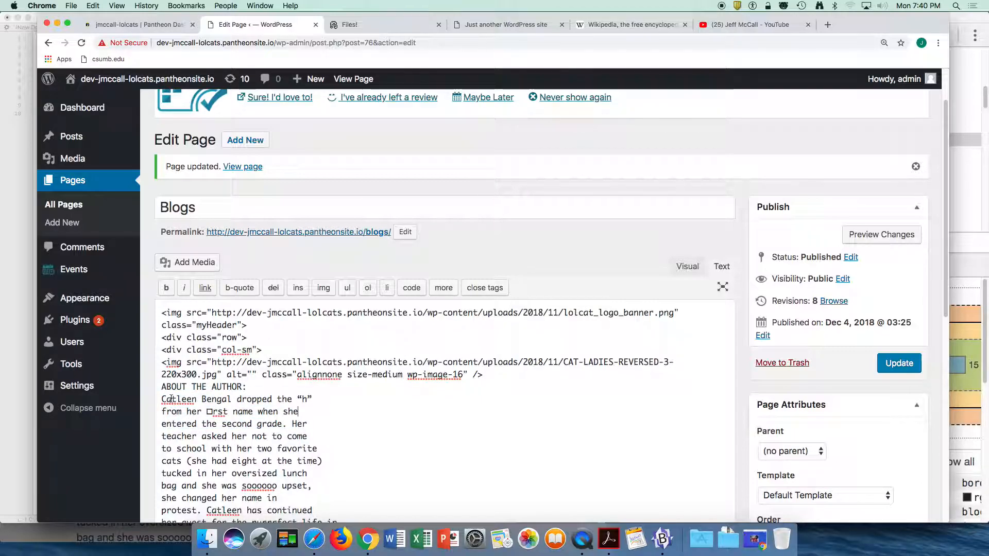
key("super+Tab")
key("super+Tab")
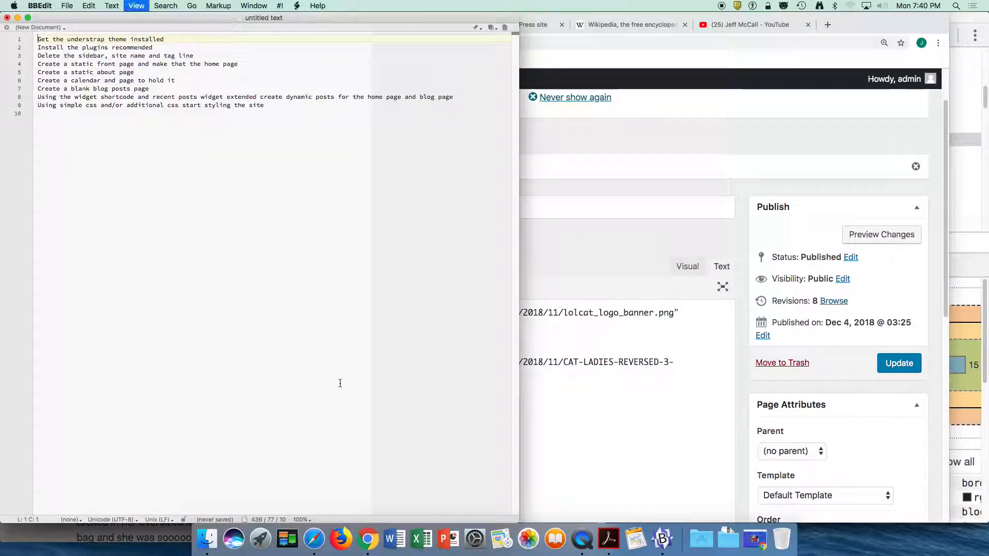
key("super+n")
key("super+v")
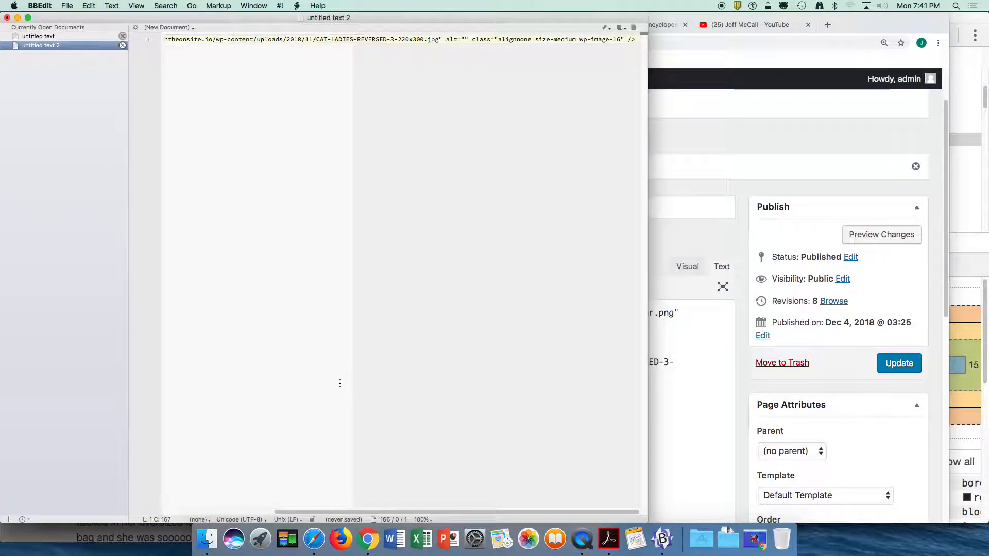
key("super+a")
key("super+x")
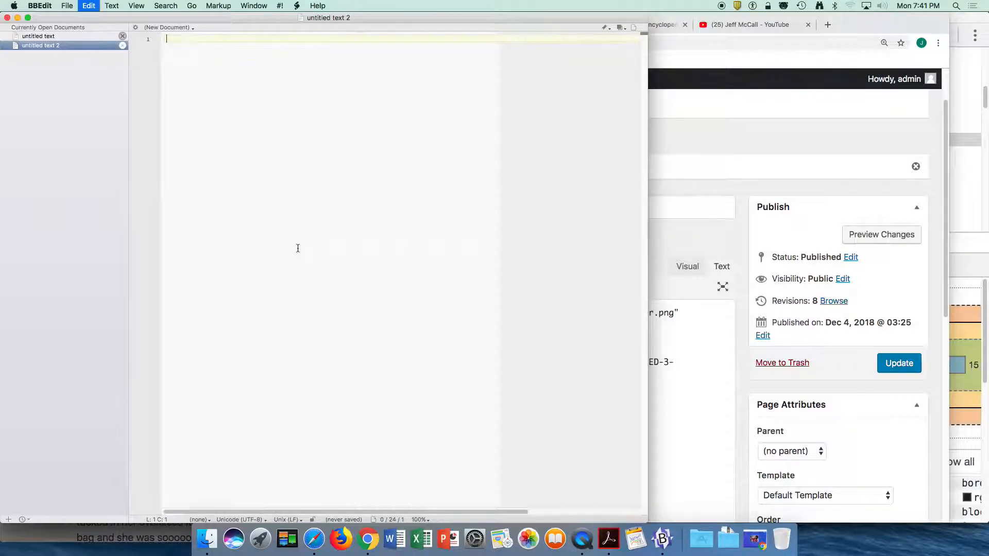
Step: Copy the "ABOUT THE AUTHOR" text from the PDF in Acrobat and paste it into the new BBEdit document
key("super+Tab")
key("super+Tab")
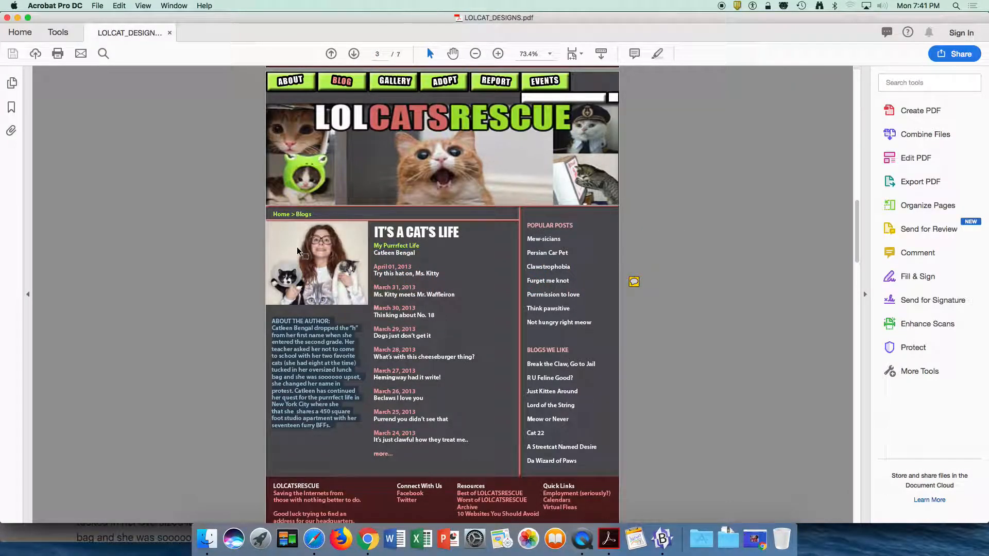
key("super+Tab")
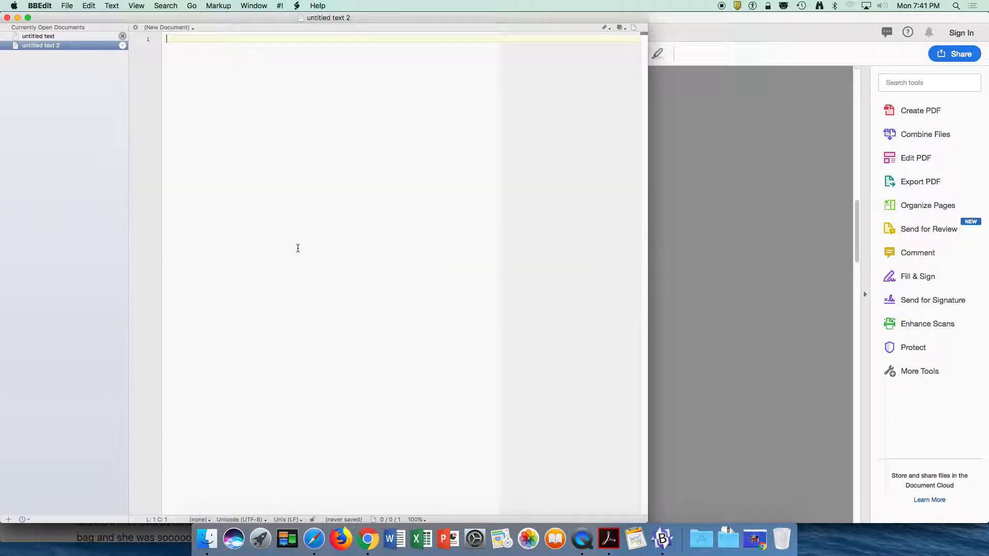
key("super+v")
Step: Replace every line break in the pasted author text with nothing, joining the text into one line
left_click_drag(166, 55, 295, 44)
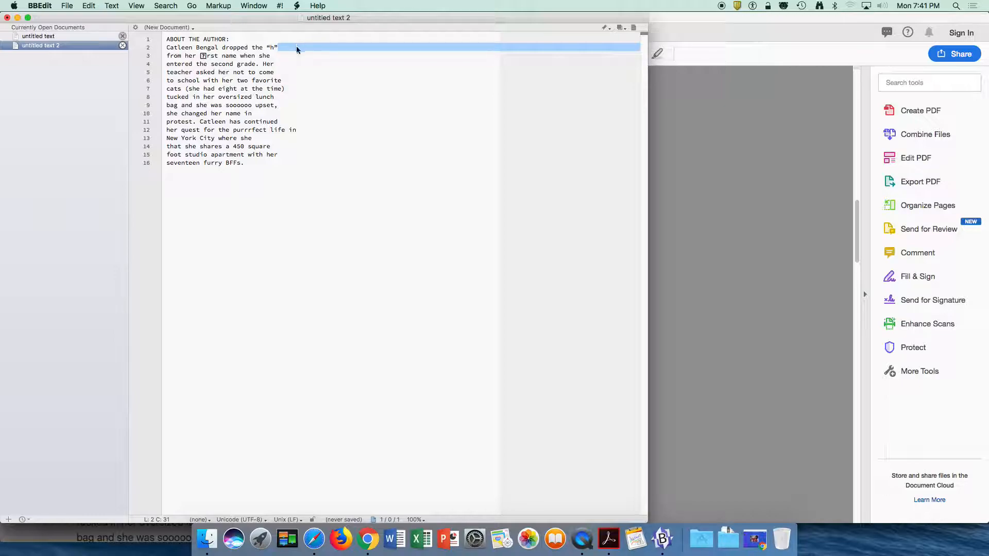
left_click(200, 72)
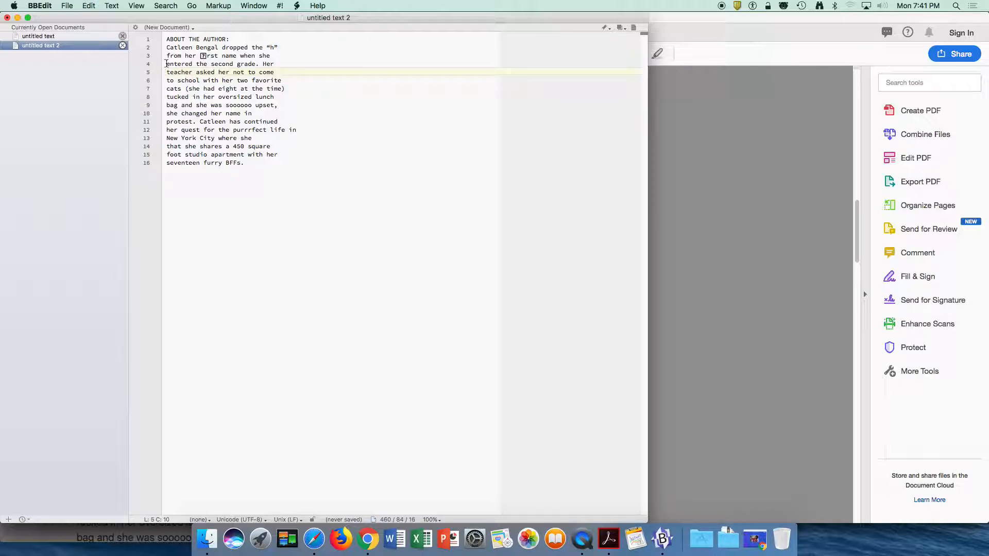
left_click_drag(166, 63, 275, 55)
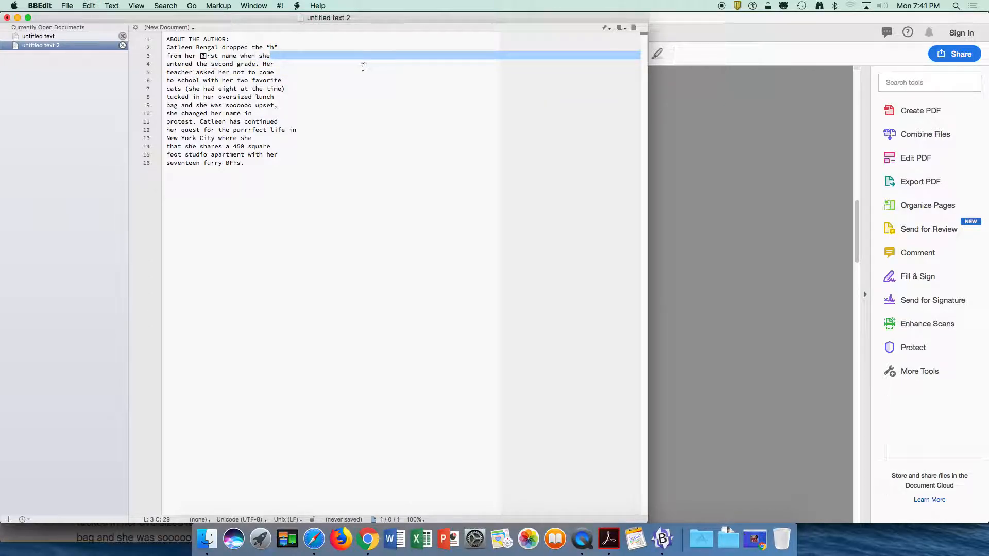
key("super+f")
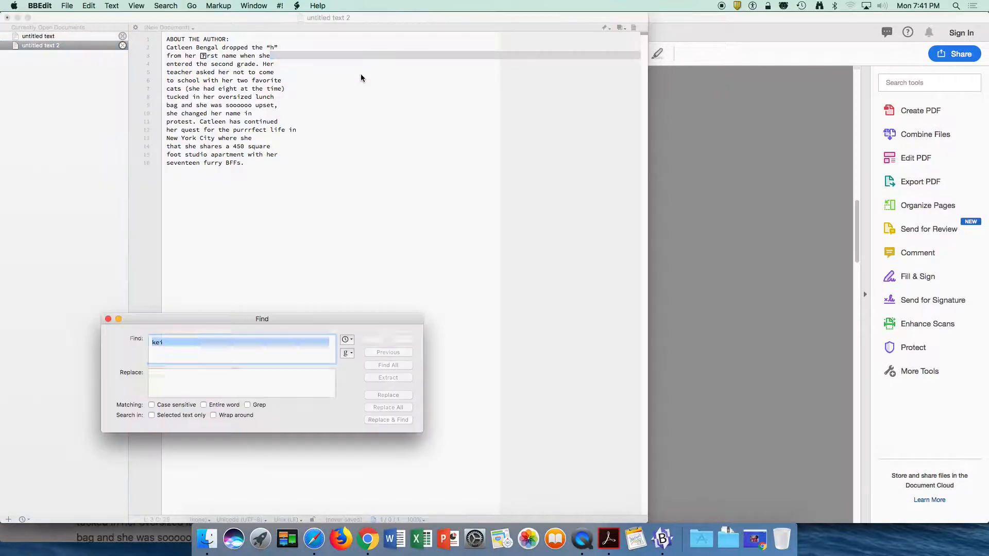
key("BackSpace")
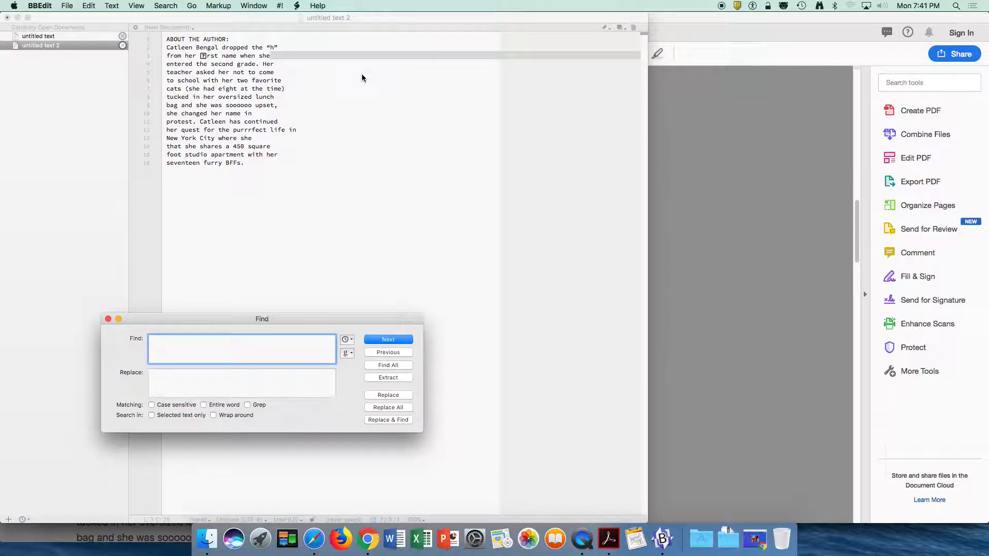
left_click(185, 379)
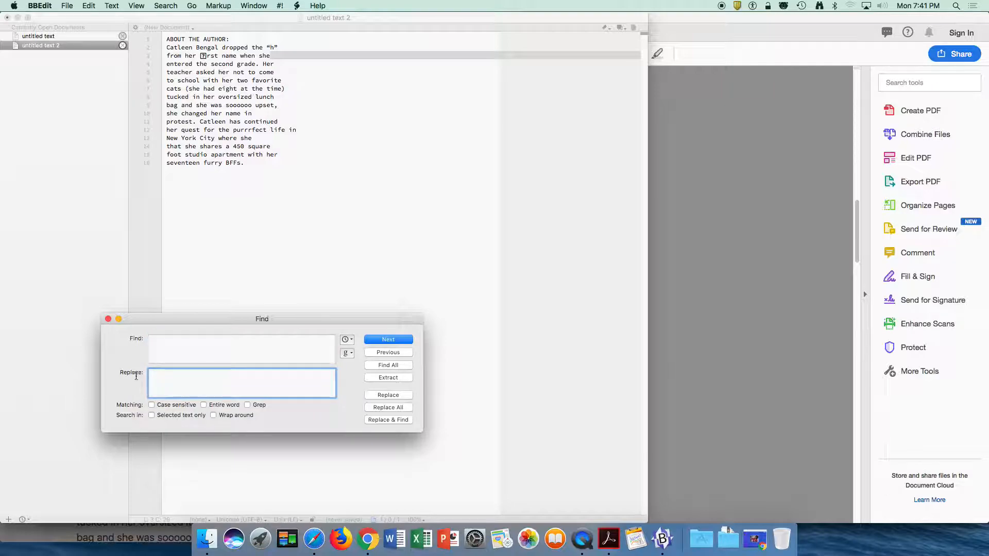
left_click(391, 407)
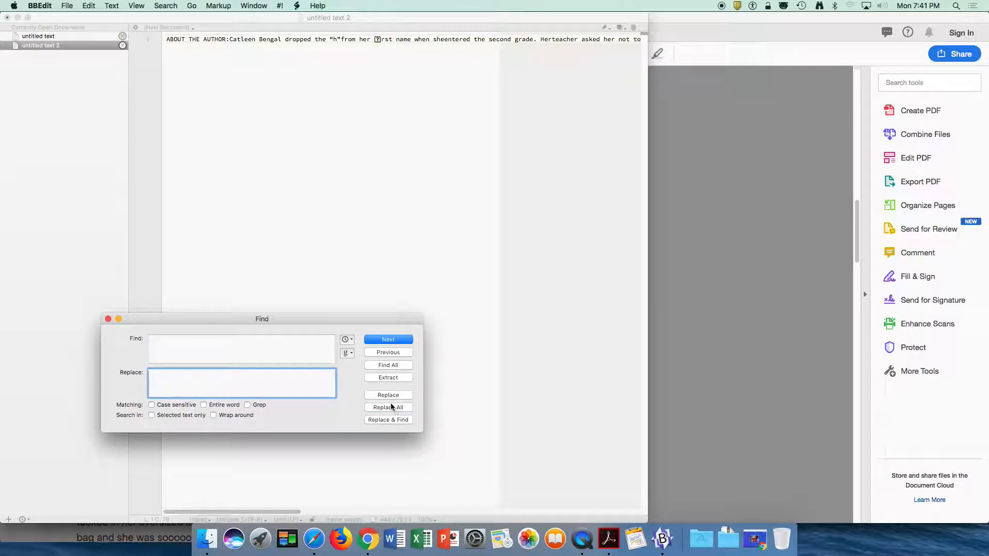
Step: Copy the joined author text from BBEdit and paste it over the broken bio lines in the Blogs page editor in Chrome
left_click(108, 319)
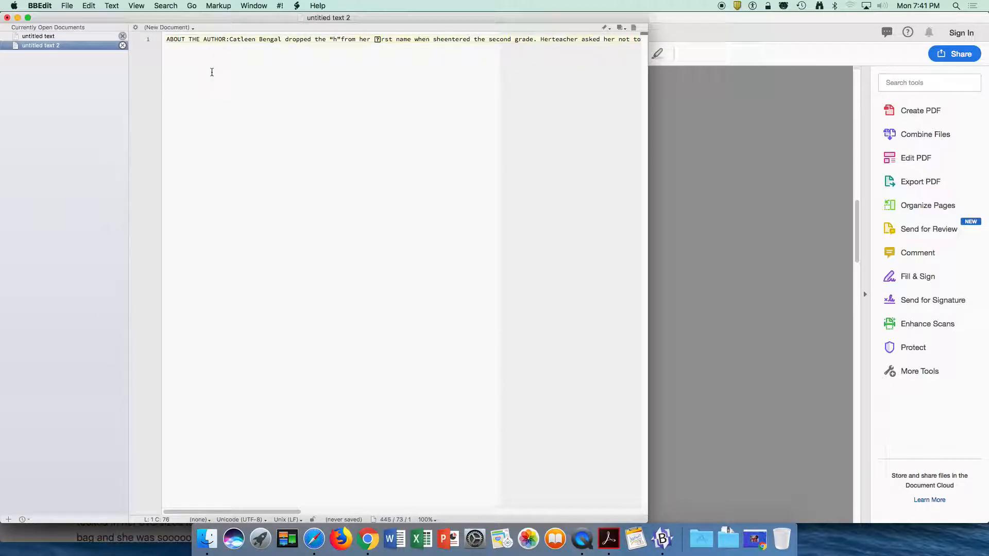
key("super+a")
key("super+c")
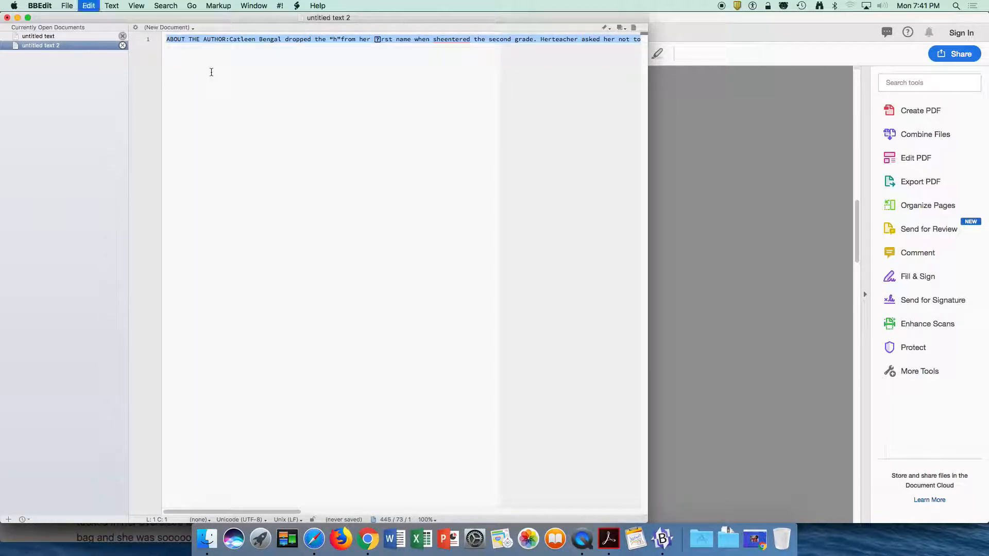
key("super+Tab")
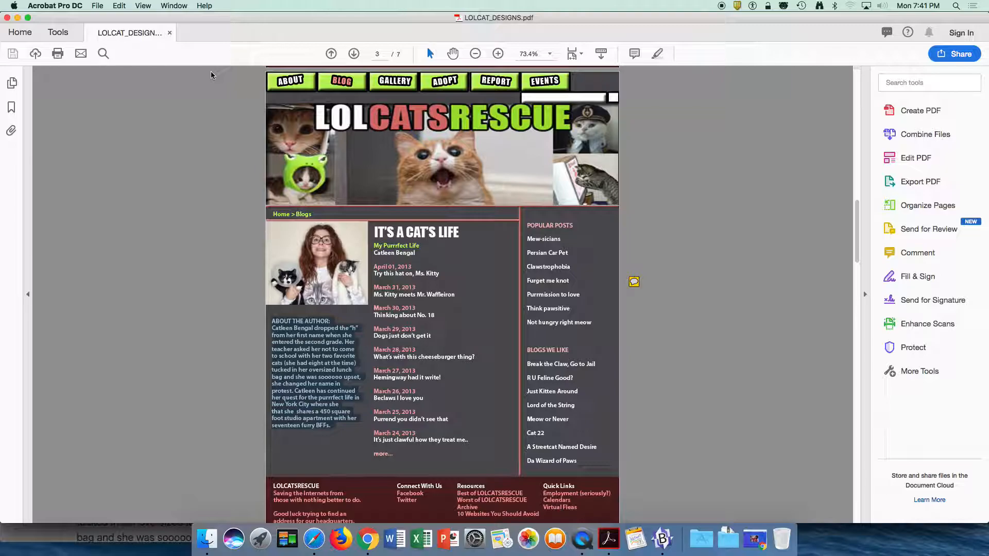
key("super+Tab")
key("super+Tab")
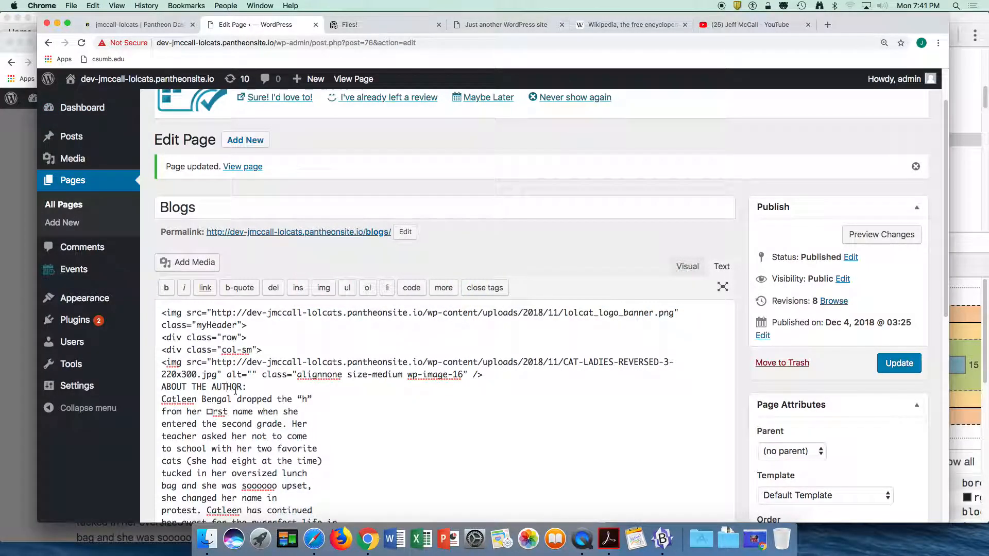
left_click_drag(162, 395, 266, 328)
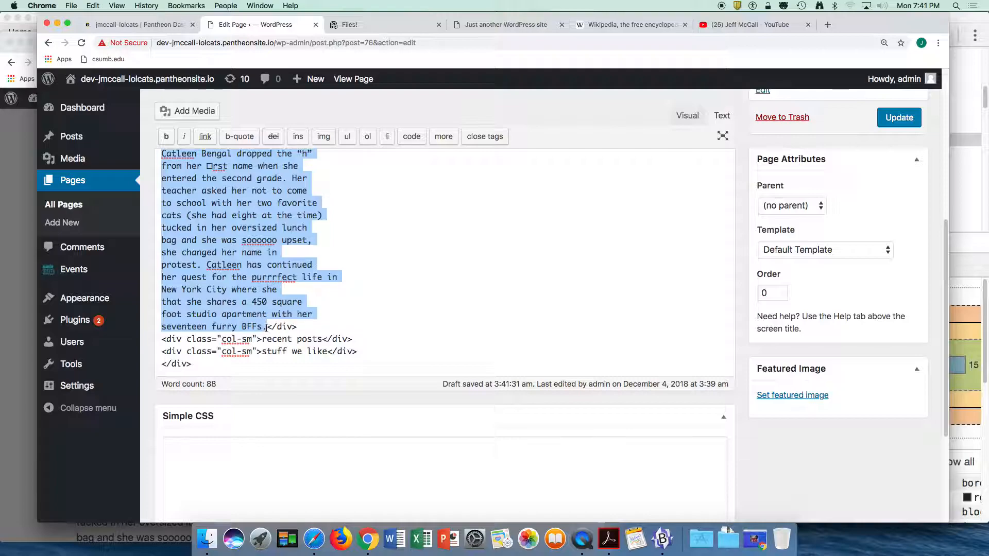
key("super+v")
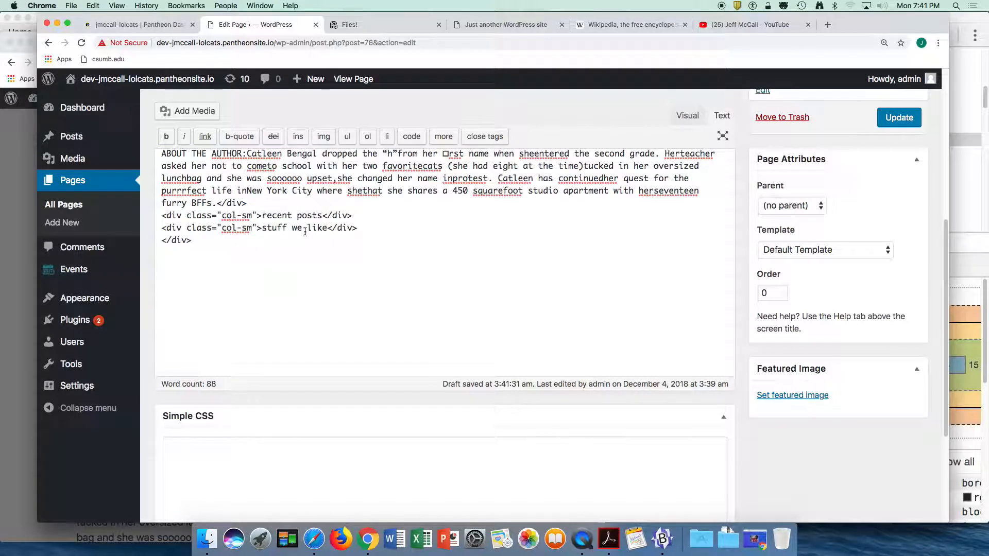
Step: Insert the missing spaces in "Her teacher", "continued her", "her seventeen" and "square foot" in the bio, and update the page
scroll(309, 231, "up", 5)
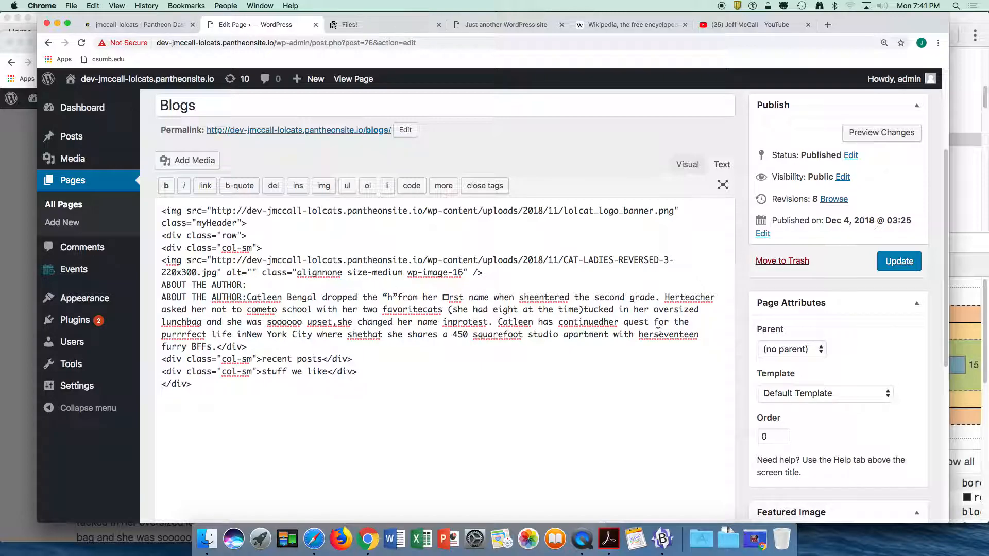
left_click(676, 298)
left_click(605, 323)
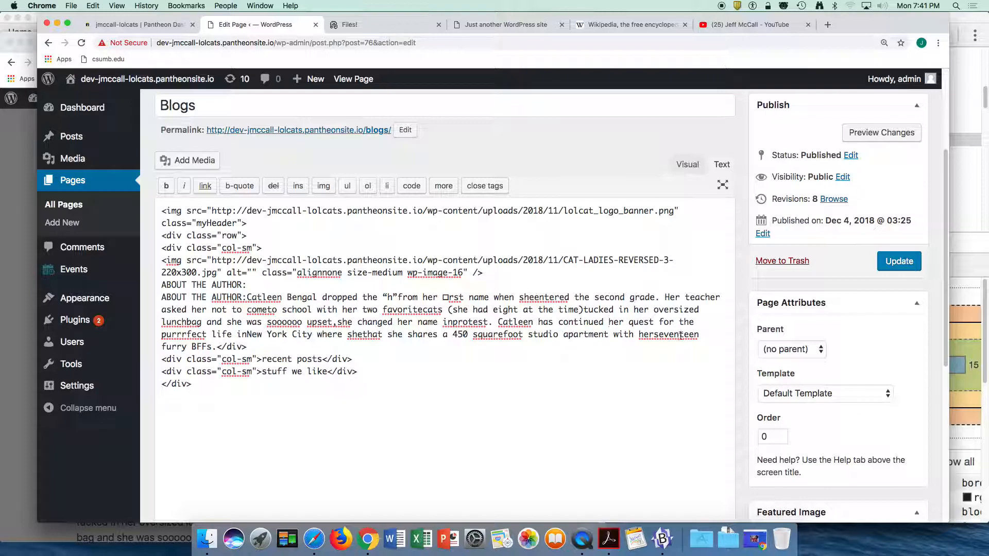
left_click(654, 336)
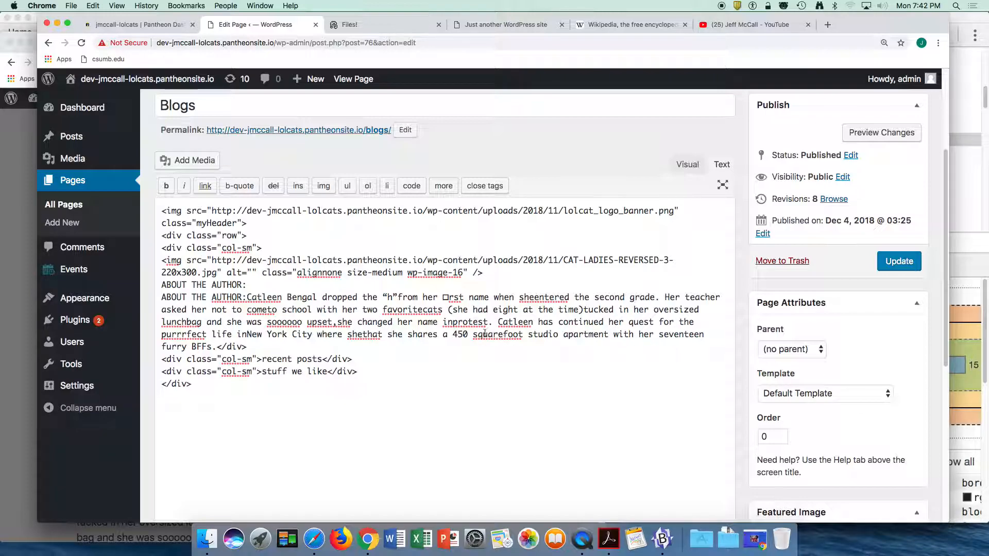
left_click(502, 335)
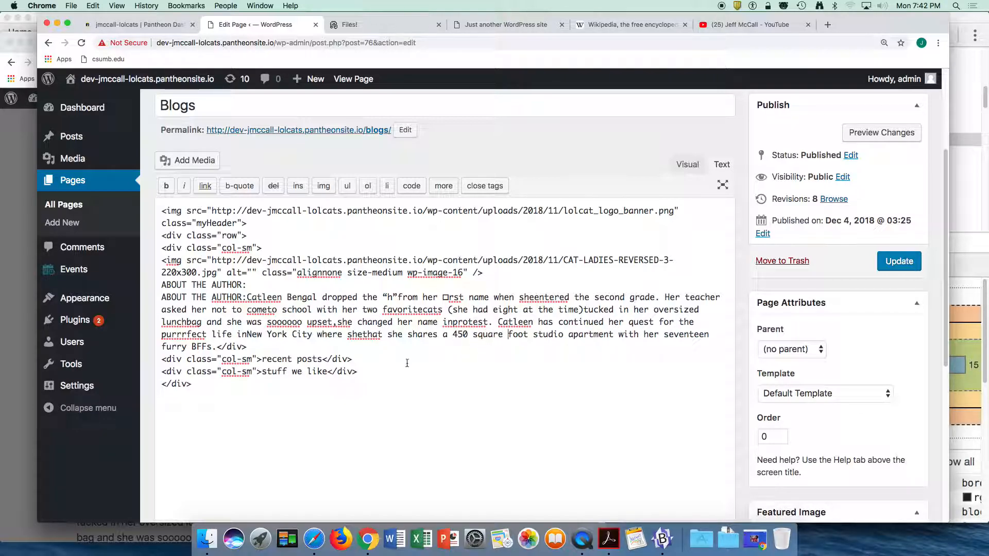
left_click(899, 262)
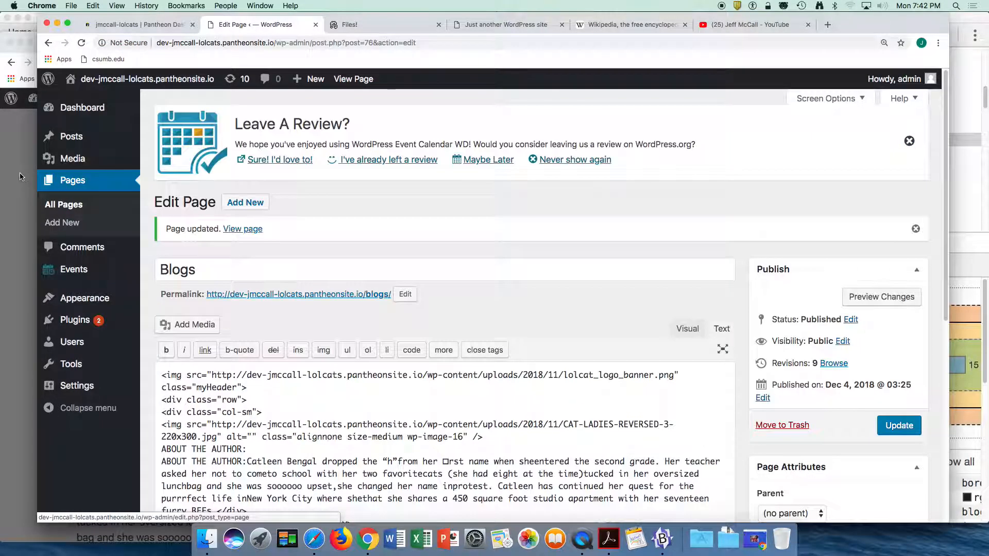
Step: Check the author photo and the bio text below it on the live Blogs page
left_click(19, 177)
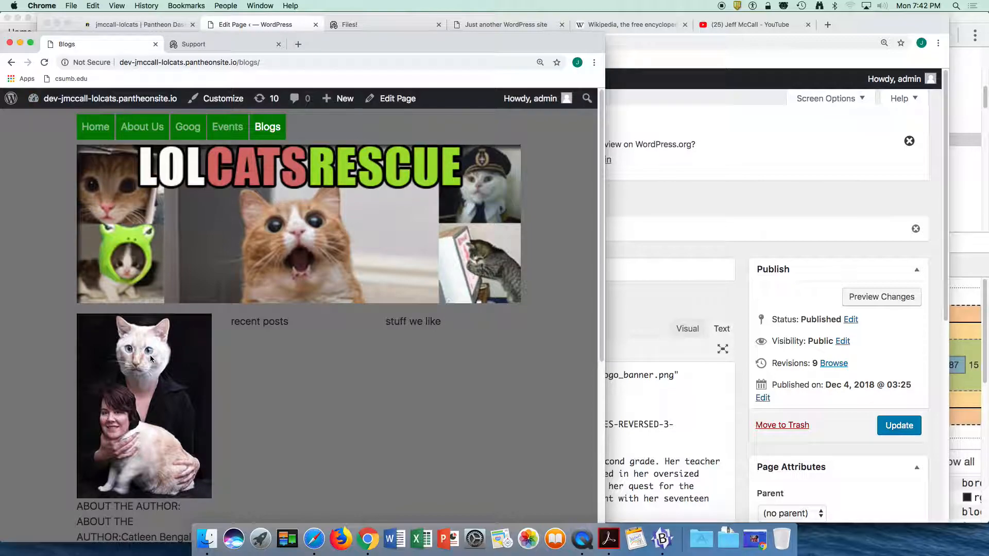
scroll(122, 382, "down", 5)
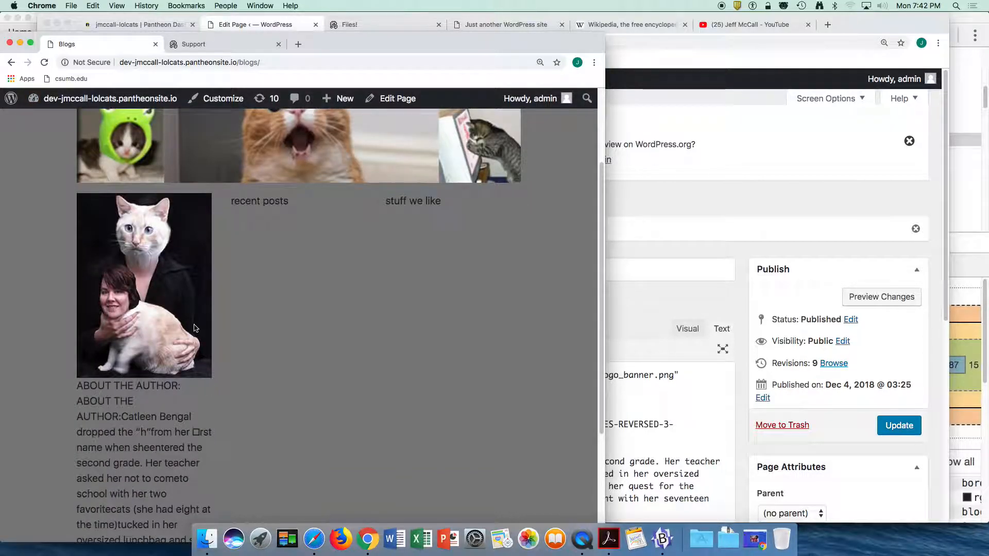
scroll(156, 288, "down", 5)
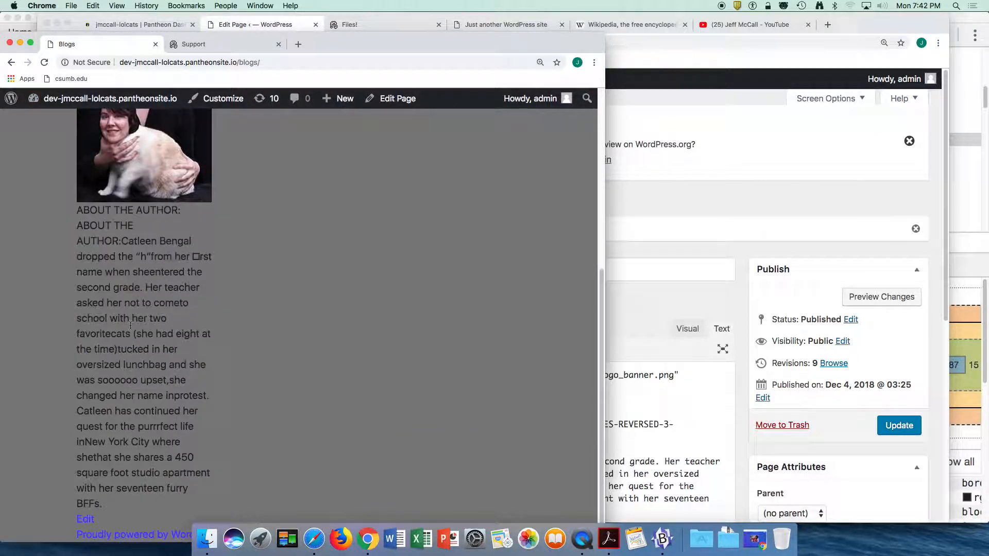
scroll(113, 237, "up", 5)
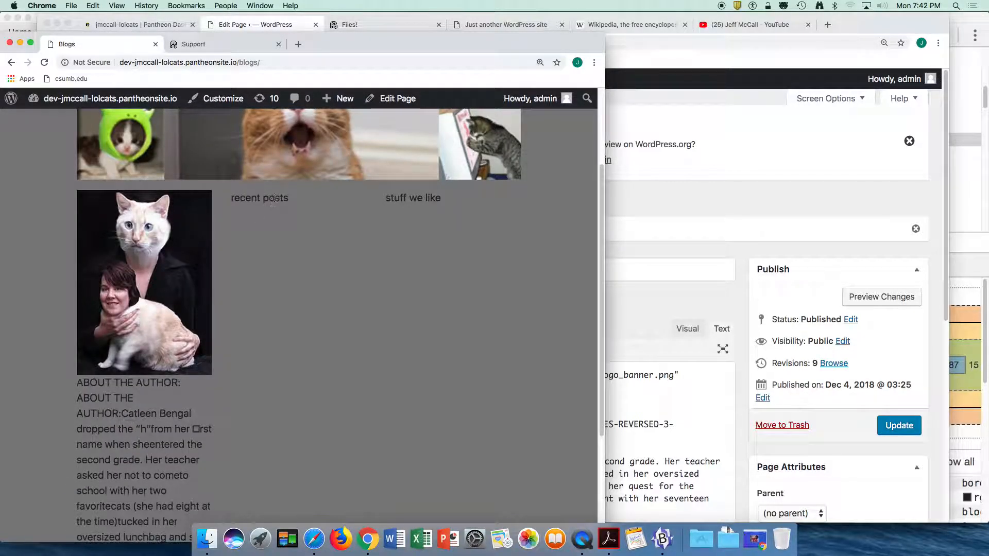
Step: Change the category of the post "Anna Rocks the Cat Sites" from Uncategorized to Blog and update the post
left_click(254, 20)
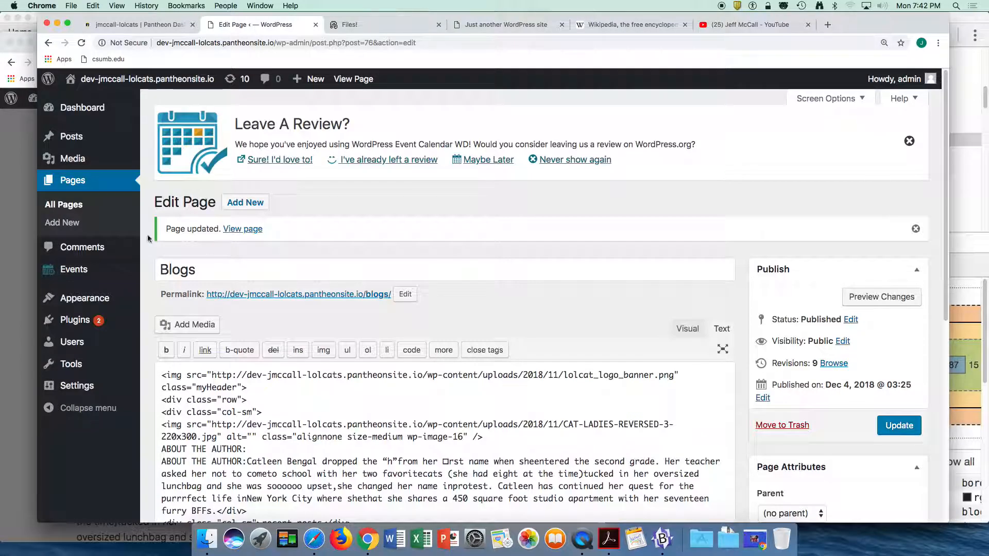
left_click(70, 142)
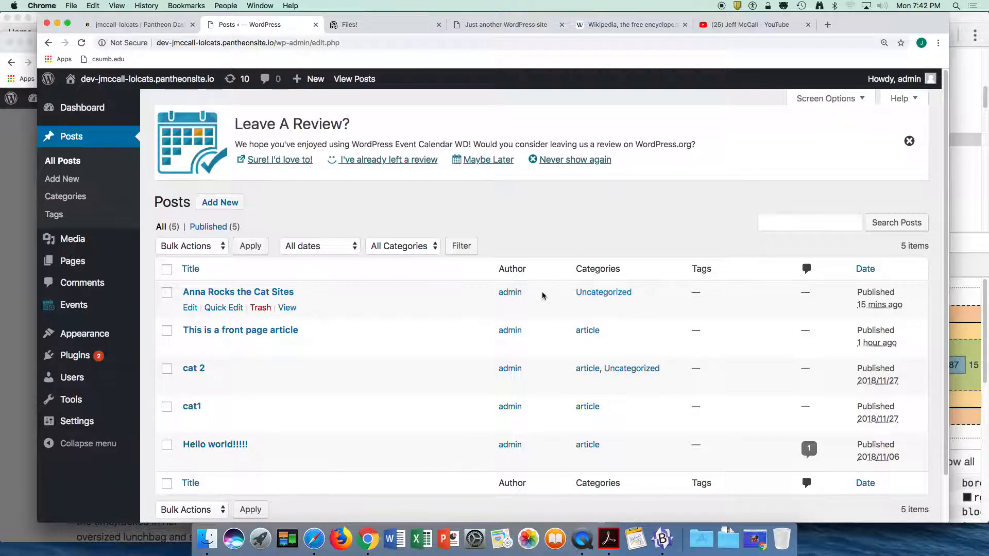
left_click(601, 293)
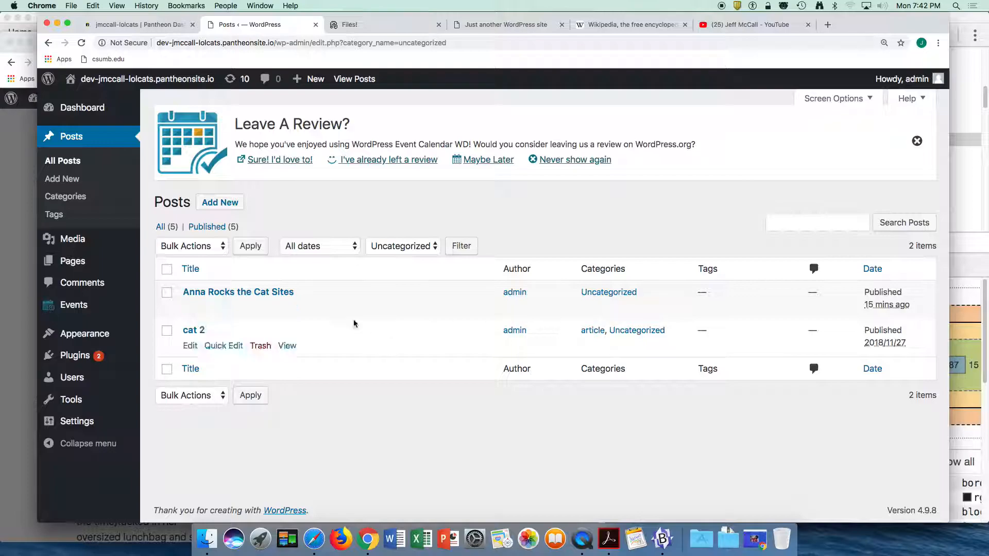
left_click(277, 294)
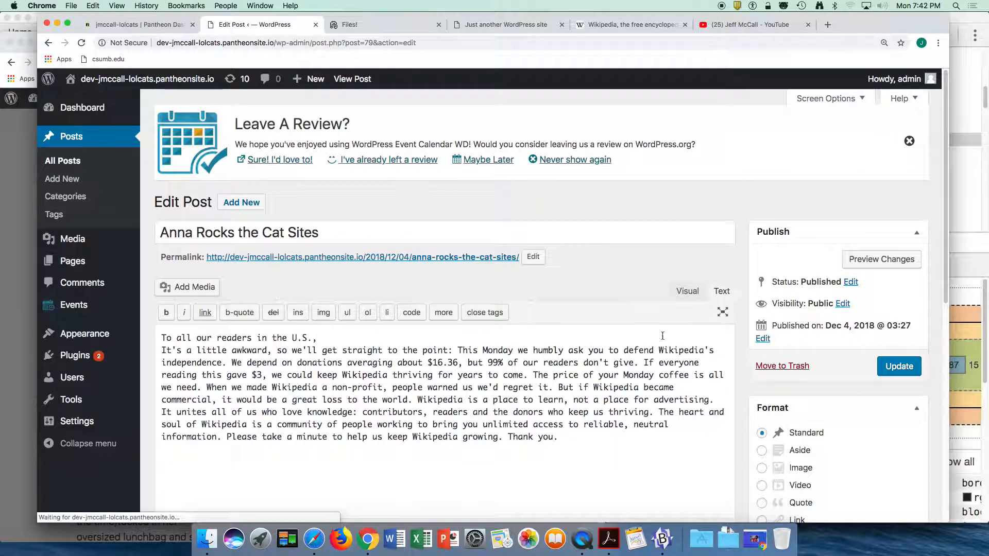
scroll(699, 338, "down", 10)
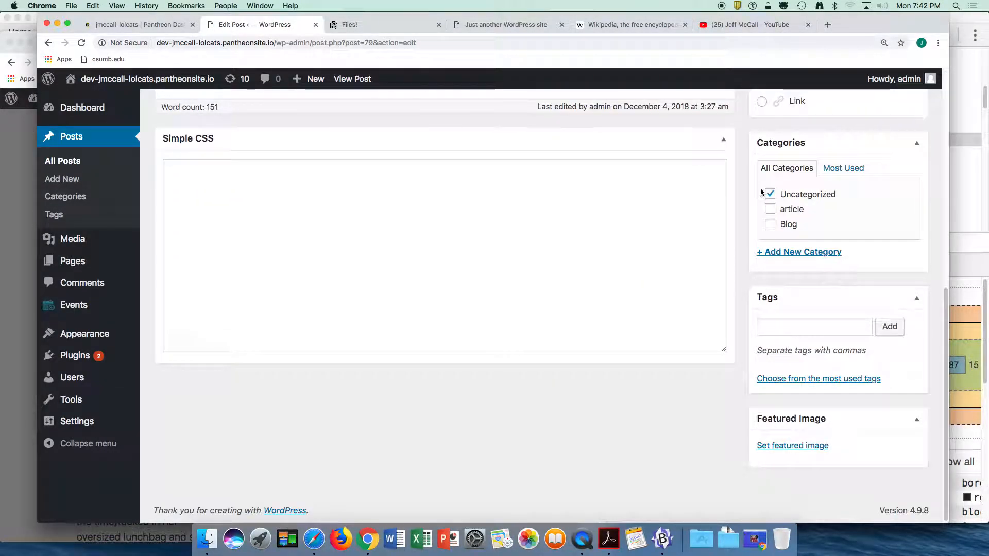
left_click(771, 225)
left_click(770, 194)
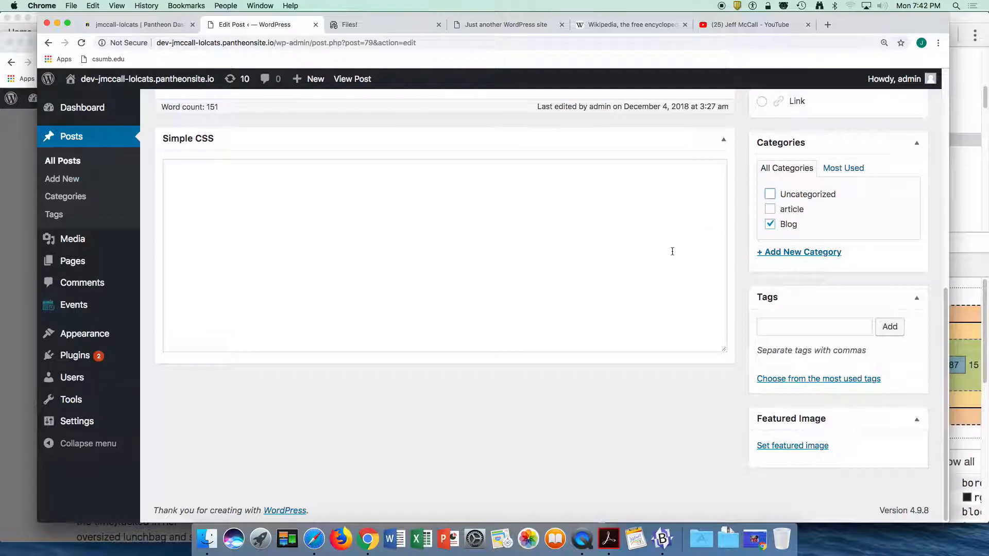
scroll(672, 288, "up", 10)
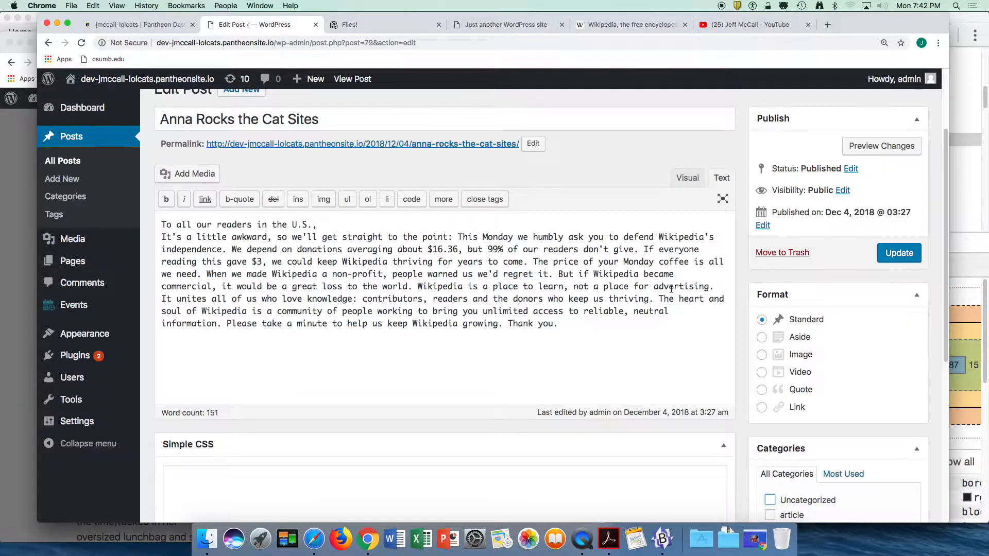
left_click(896, 367)
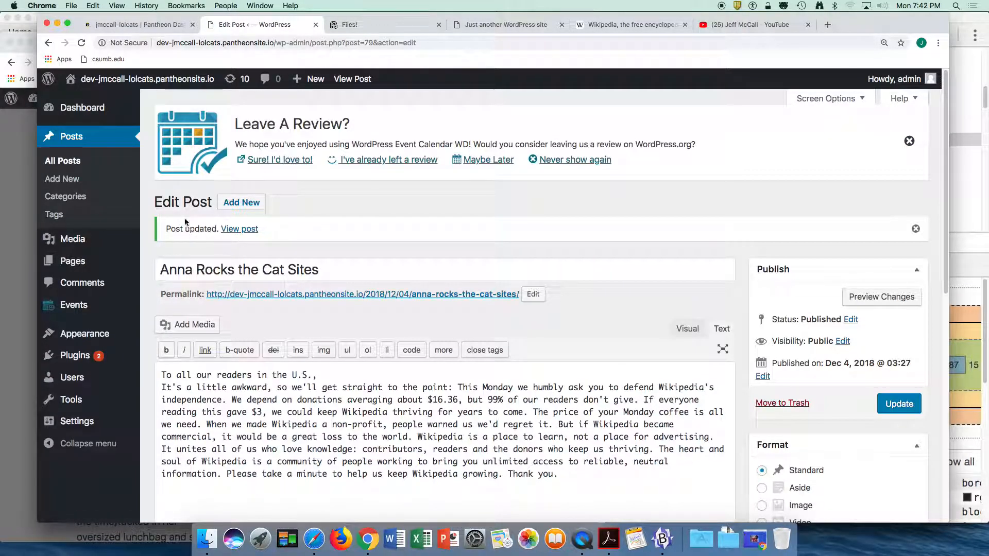
Step: Assign the post "cat 2" to the Blog category only, removing article and Uncategorized, and update the post
left_click(70, 140)
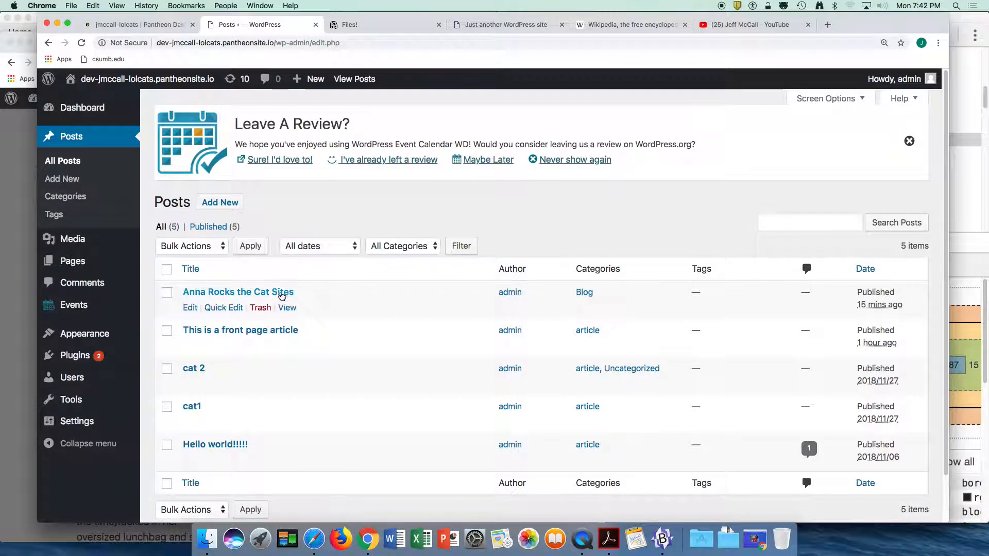
scroll(199, 330, "down", 2)
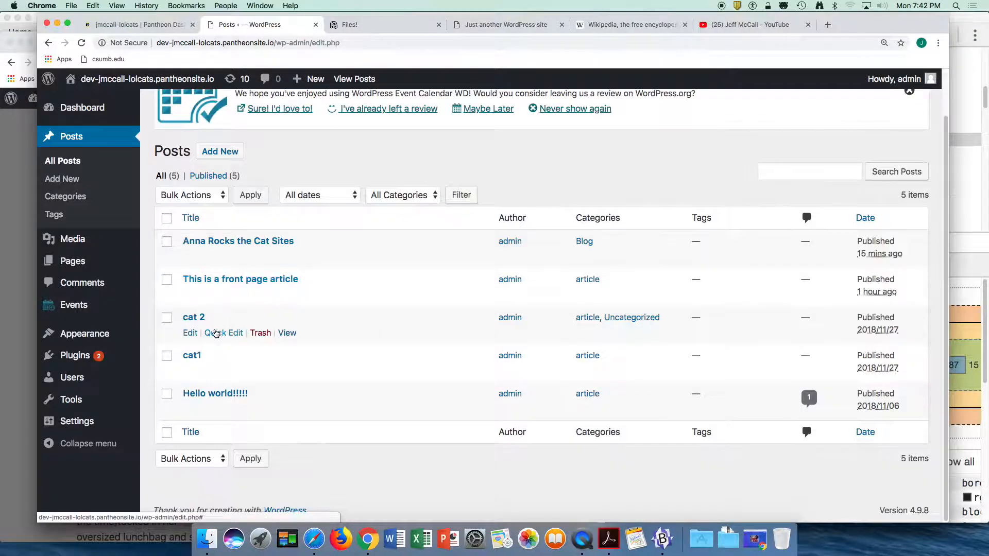
left_click(194, 319)
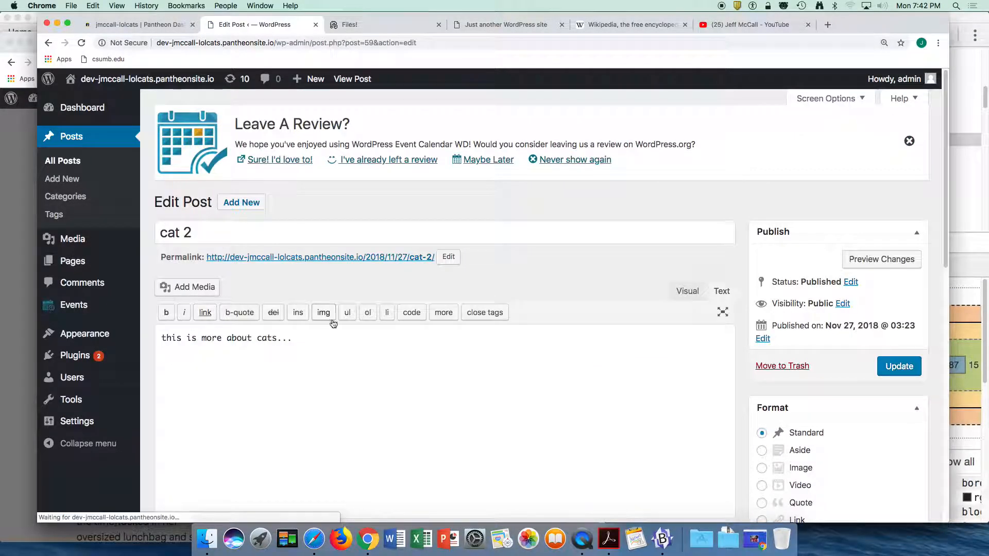
scroll(335, 324, "down", 3)
scroll(529, 311, "down", 5)
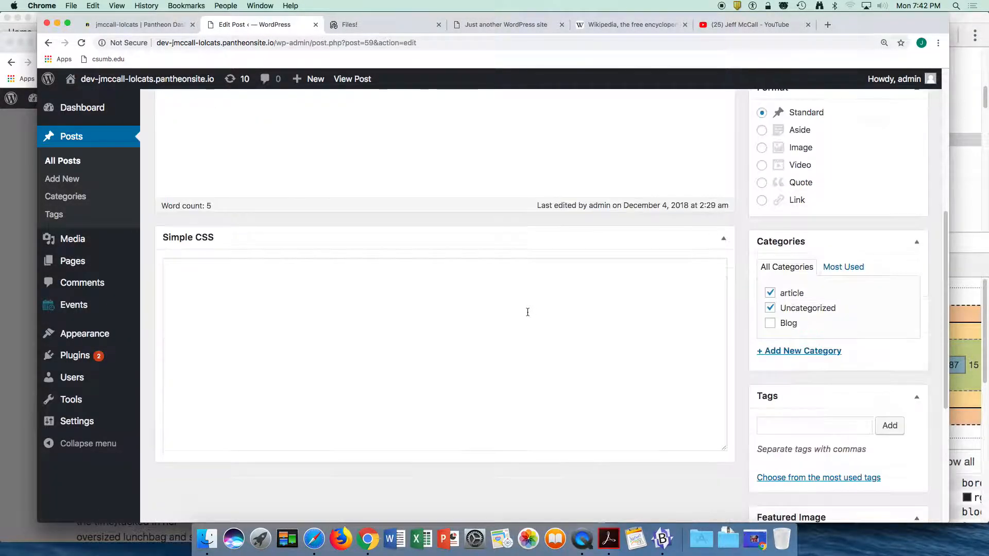
left_click(770, 308)
left_click(770, 293)
left_click(770, 323)
scroll(764, 345, "down", 5)
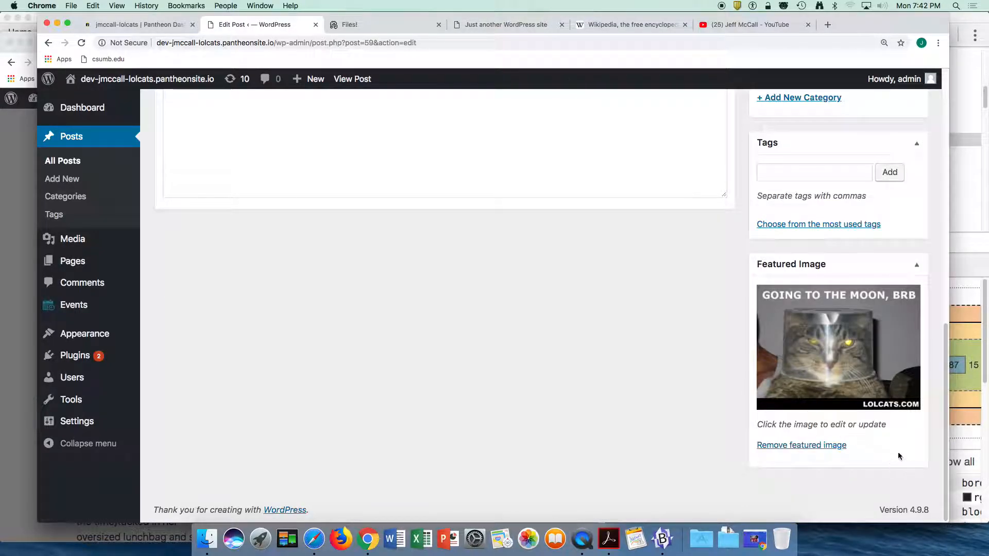
scroll(670, 343, "up", 15)
scroll(670, 343, "up", 3)
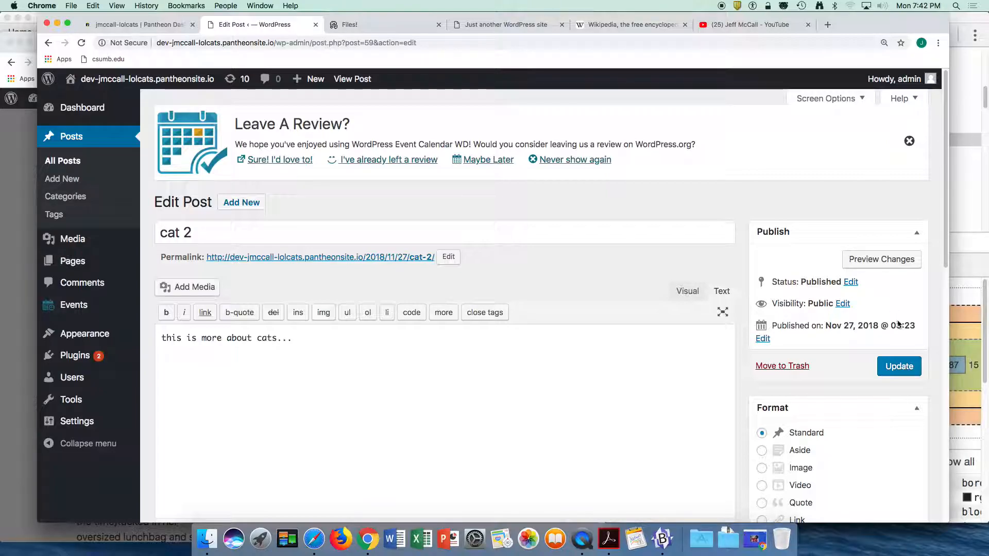
left_click(897, 246)
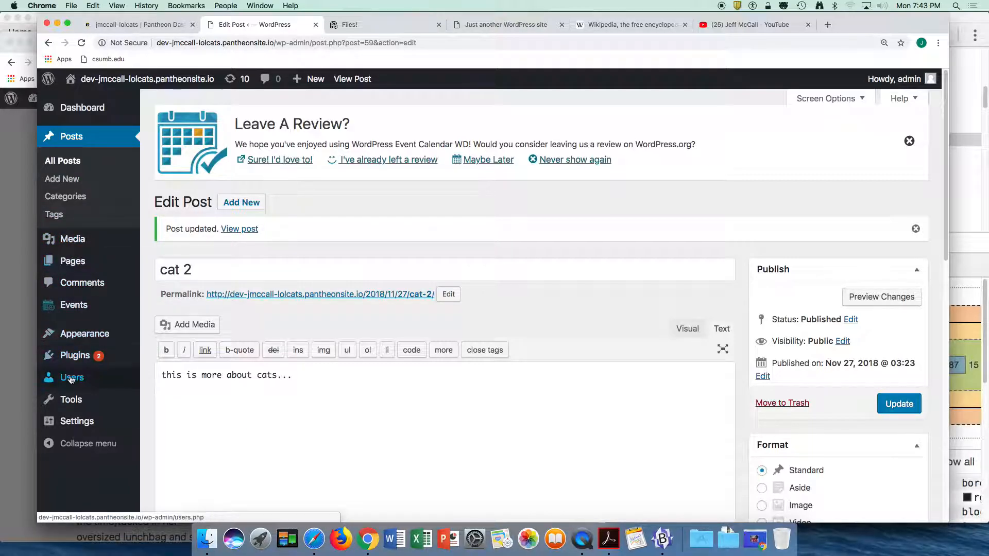
Step: Open the settings of the "it's a cats life" Recent Posts Extended widget in the Widget Shortcode area
mouse_move(72, 381)
mouse_move(75, 343)
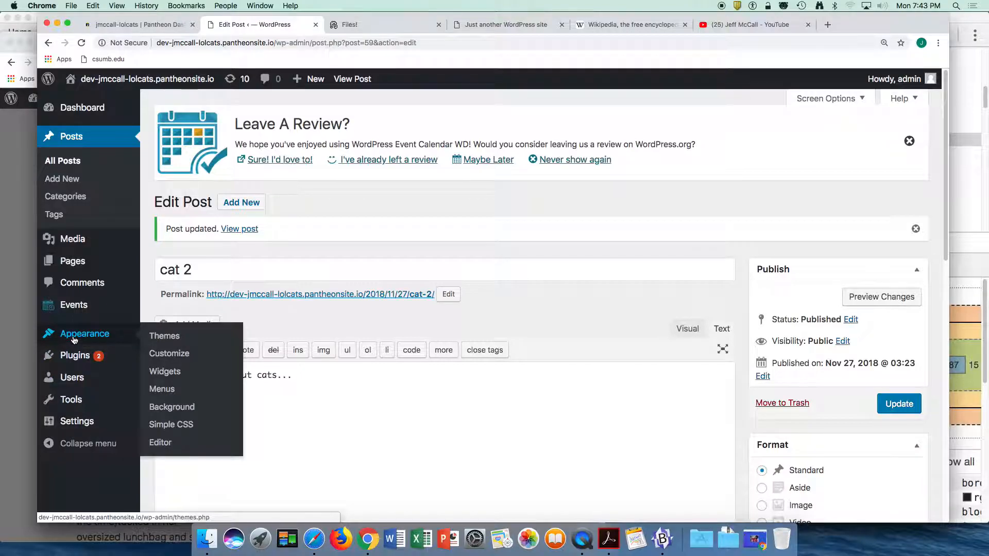
left_click(167, 372)
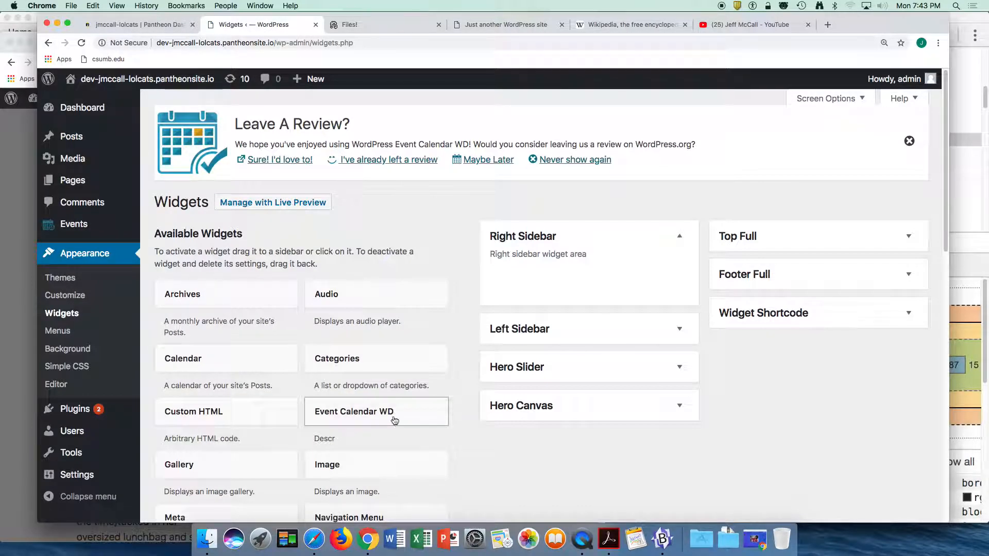
scroll(395, 422, "down", 1)
scroll(395, 418, "down", 4)
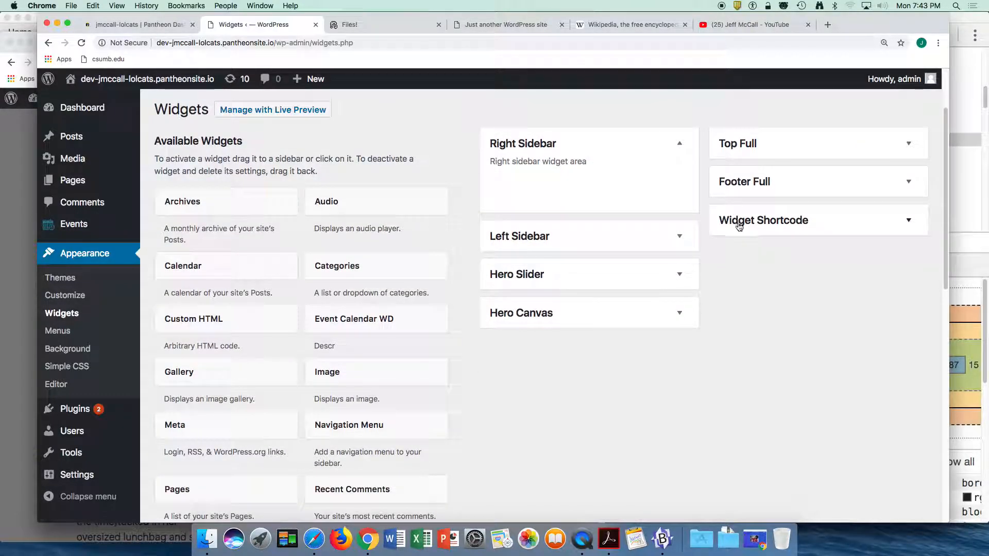
left_click(738, 225)
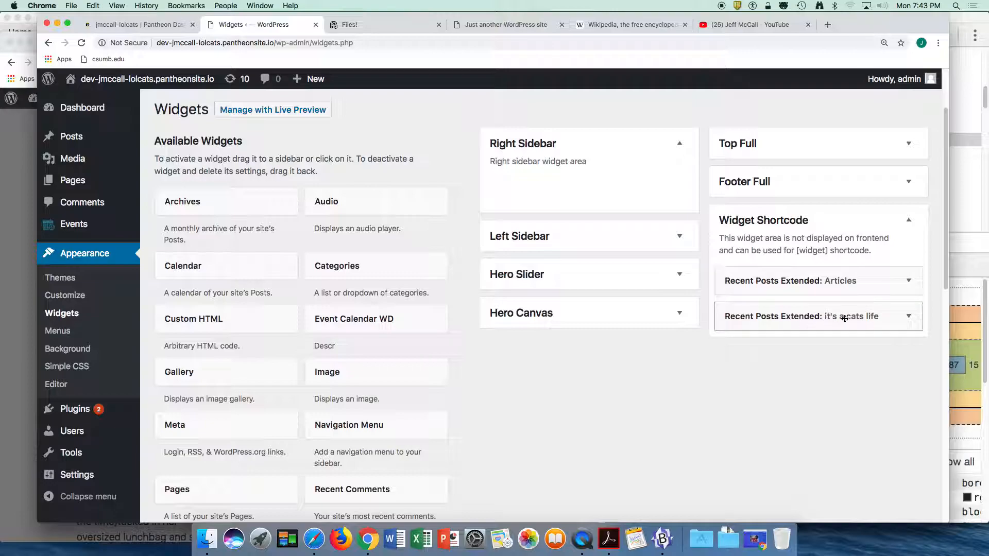
left_click(908, 316)
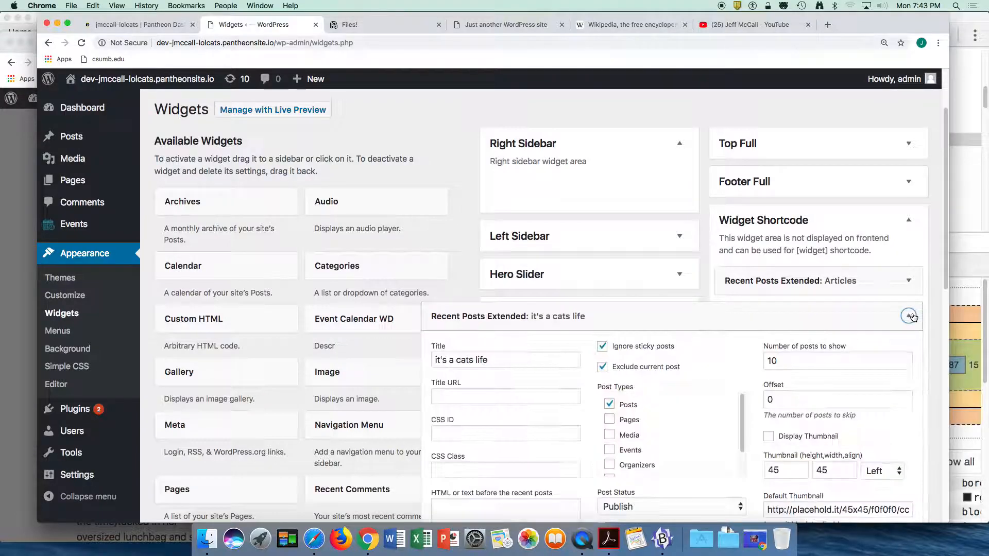
Step: Delete the "it's a cats life" Recent Posts Extended widget from the Widget Shortcode area
scroll(910, 317, "down", 10)
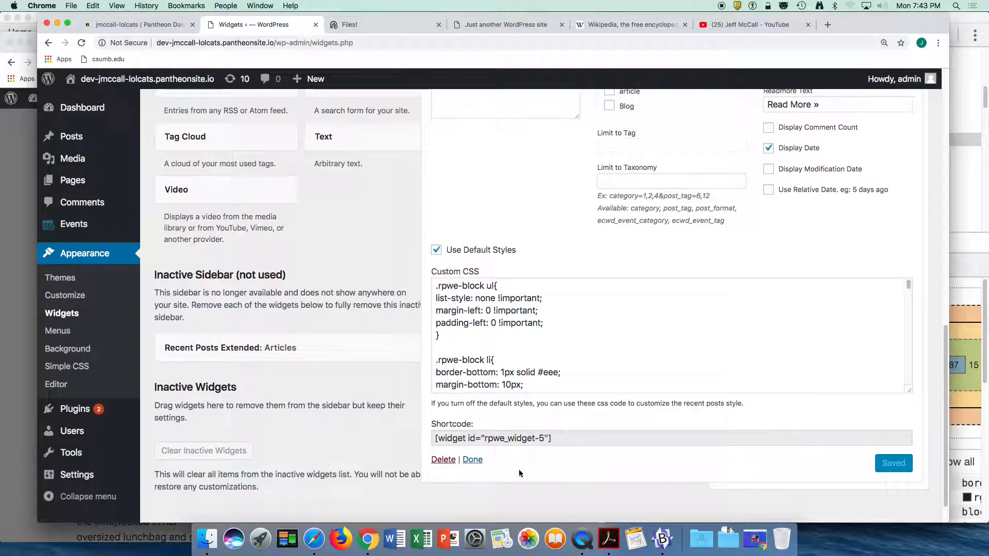
left_click(443, 459)
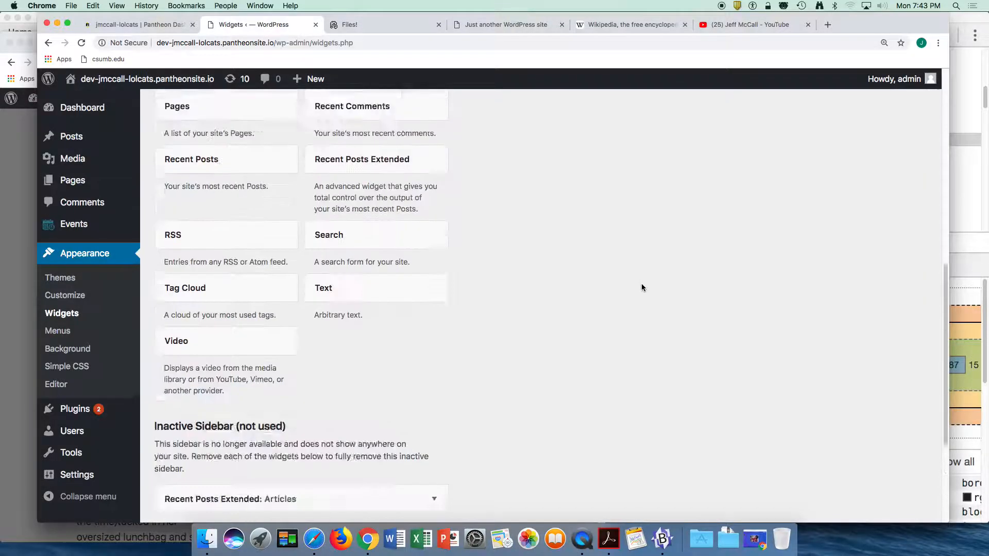
scroll(642, 287, "up", 10)
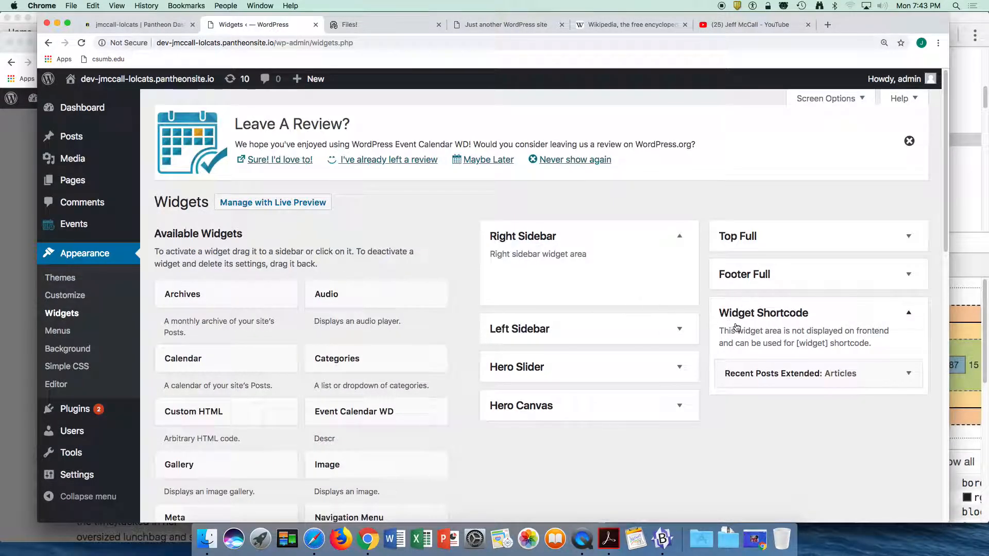
Step: Add a new Recent Posts Extended widget to the Widget Shortcode area
scroll(373, 383, "down", 5)
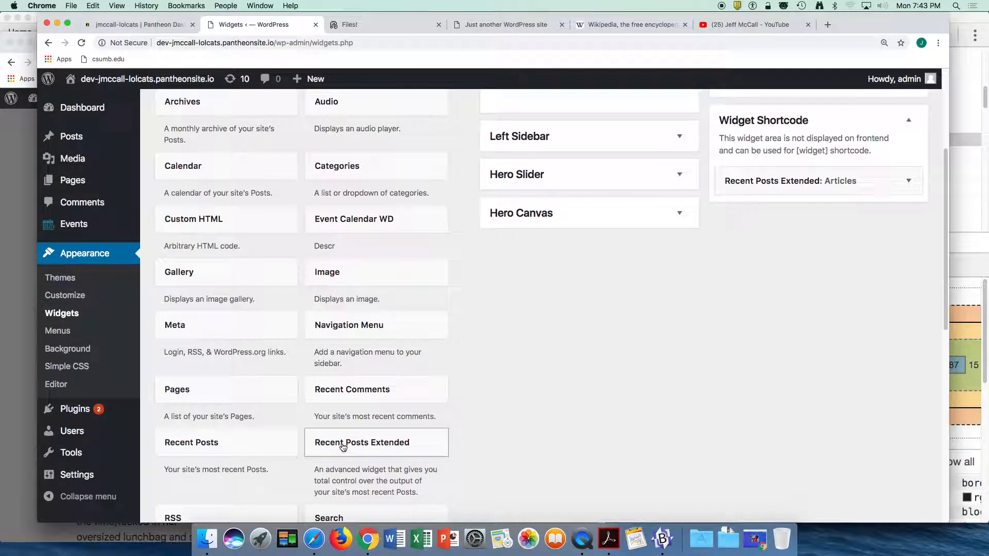
left_click(342, 448)
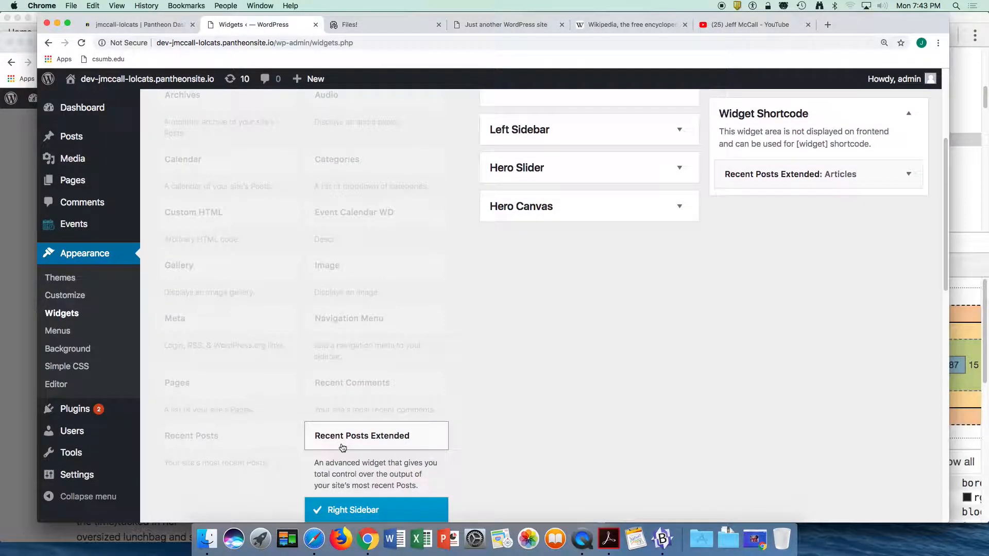
left_click(353, 438)
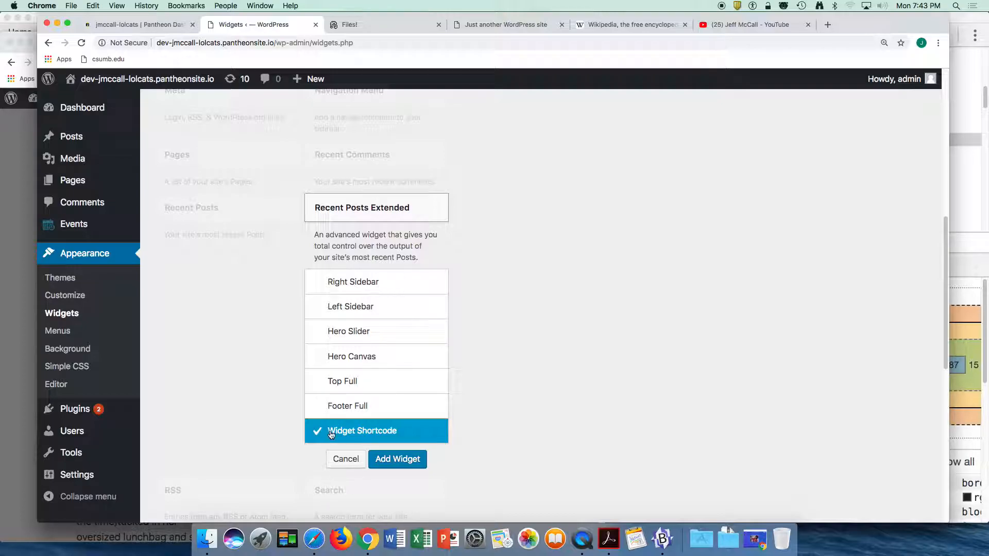
left_click(397, 464)
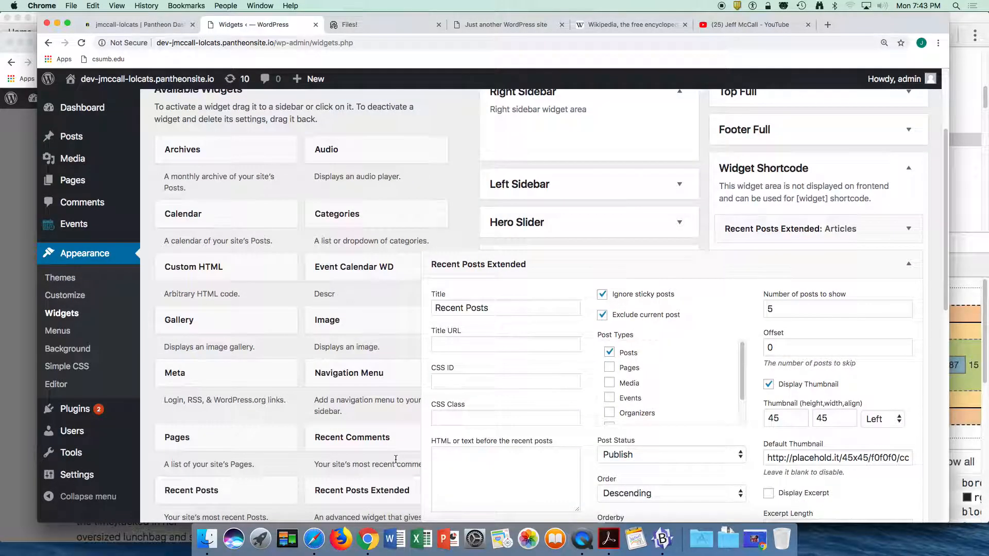
Step: Turn off excluding the current post in the new widget and limit it to the Blog category
left_click_drag(499, 310, 421, 310)
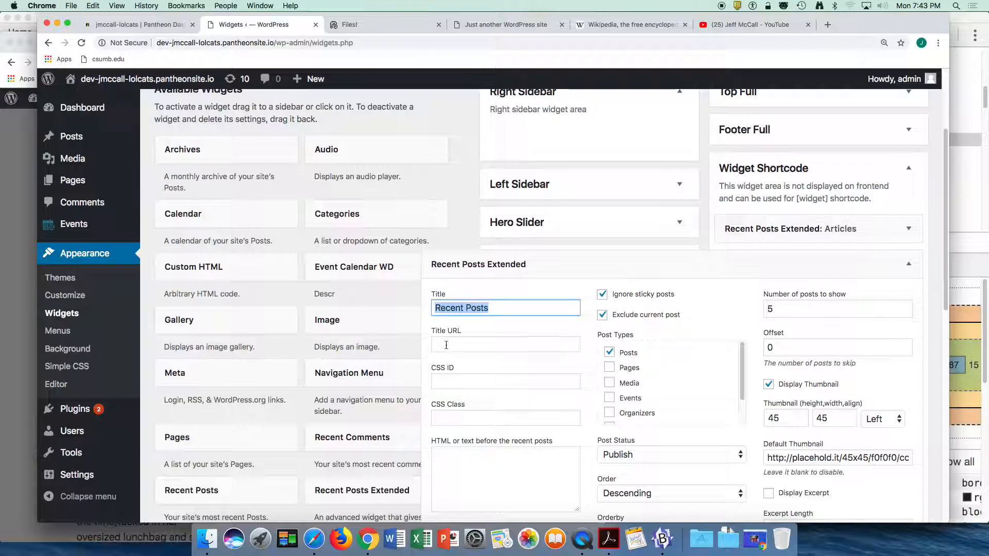
scroll(447, 346, "down", 2)
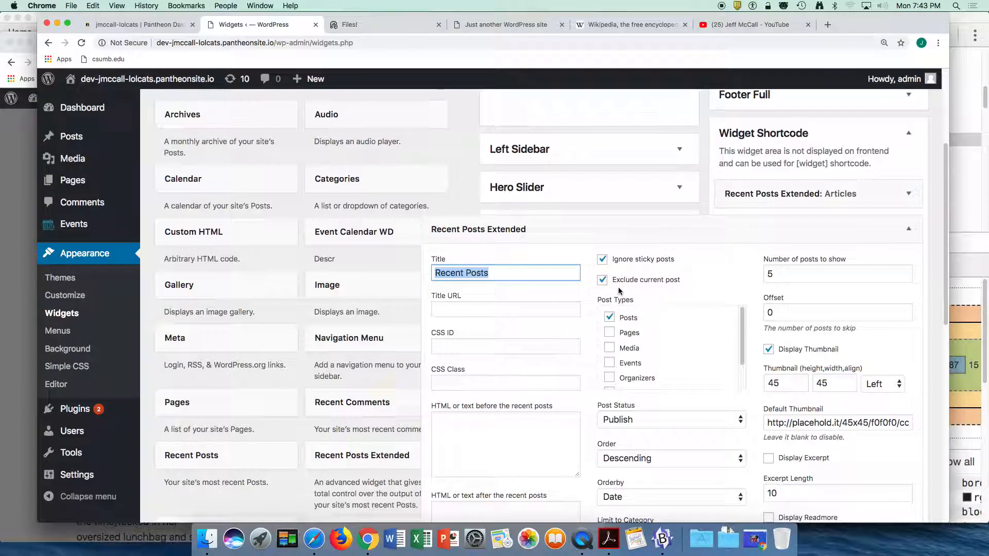
left_click(602, 280)
scroll(671, 292, "down", 5)
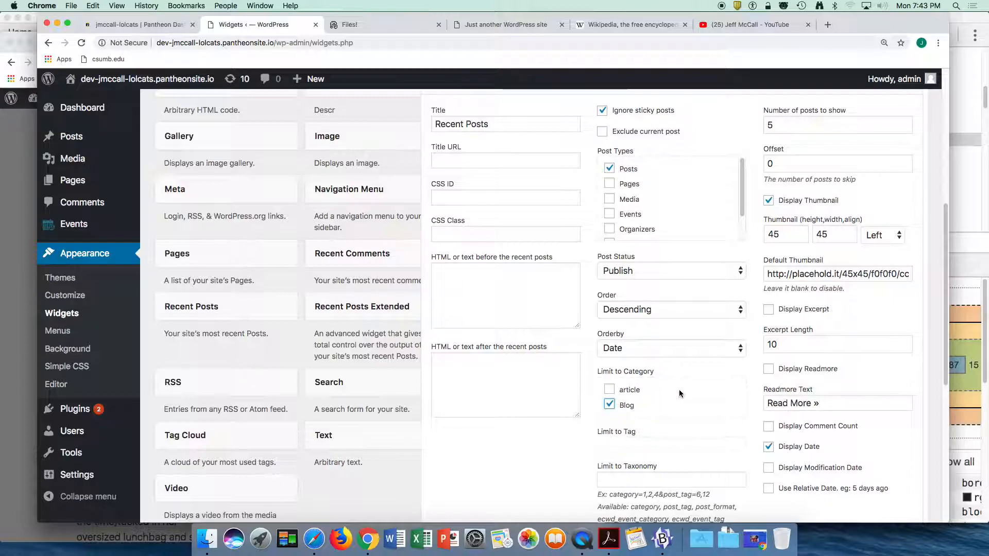
Step: Set the new widget's number of posts to show to 10 and turn off the thumbnail display
scroll(679, 390, "up", 3)
left_click(778, 187)
key("BackSpace")
type("100")
key("BackSpace")
scroll(758, 206, "down", 1)
left_click(768, 261)
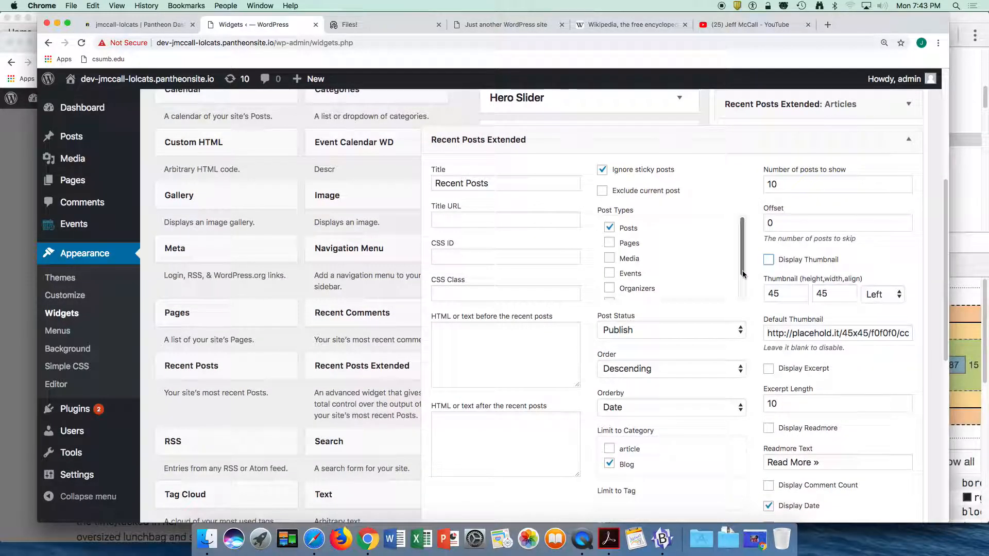
Step: Compare the new widget's date and order settings with the blog post list in the PDF design
key("super+Tab")
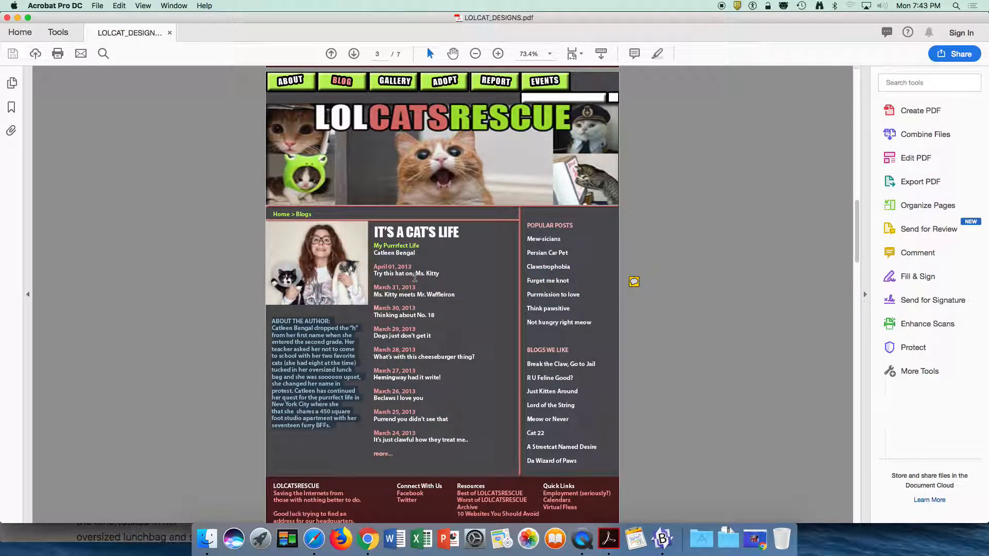
key("super+Tab")
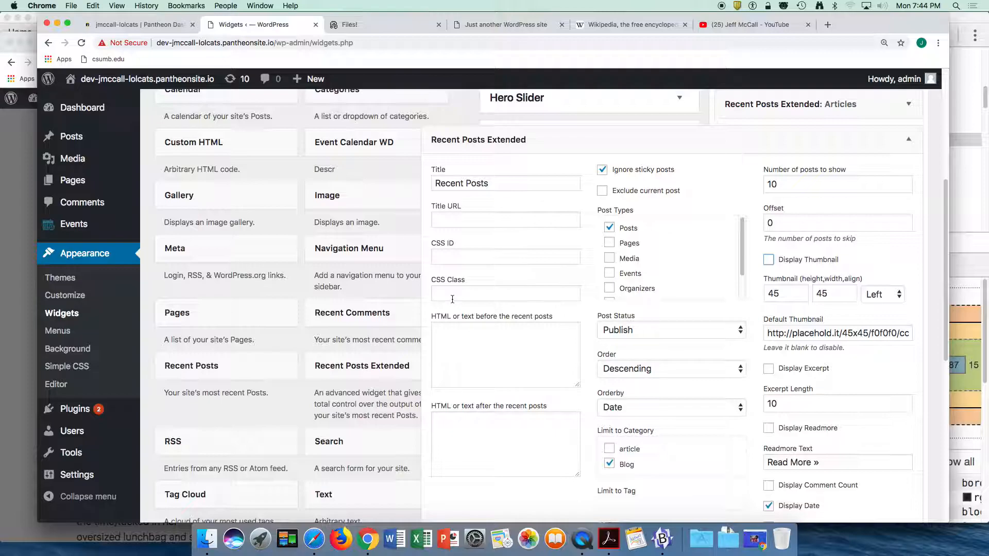
scroll(812, 370, "down", 5)
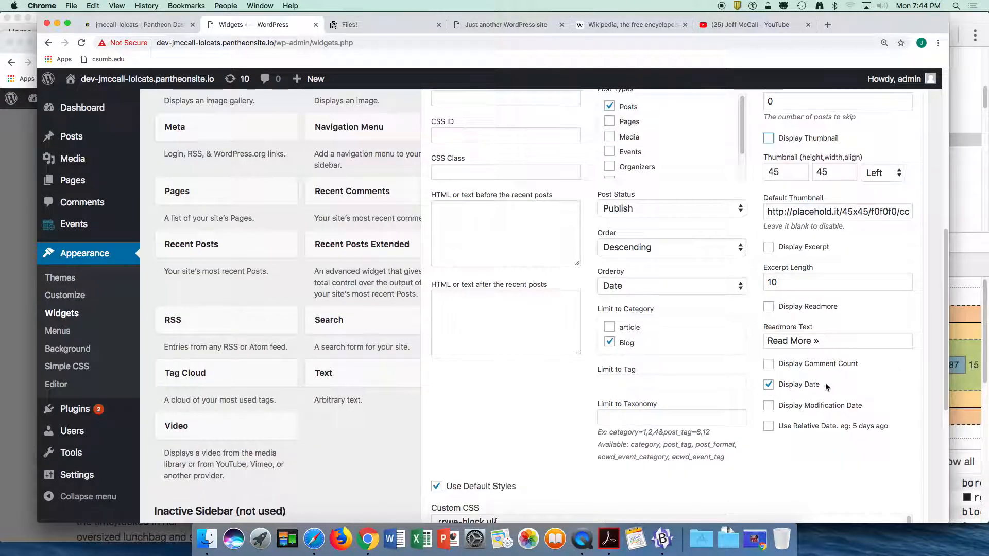
scroll(797, 368, "up", 1)
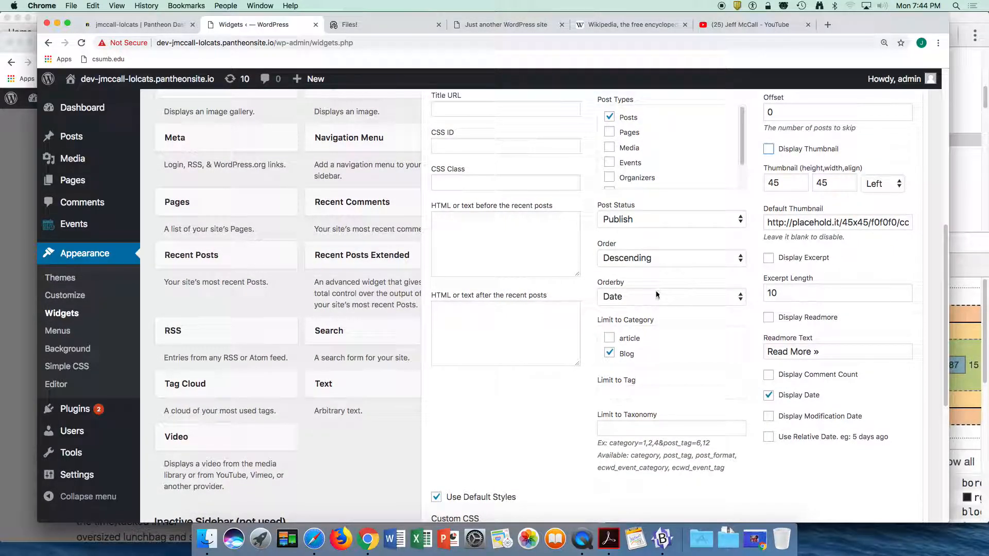
scroll(685, 355, "up", 3)
scroll(684, 359, "up", 4)
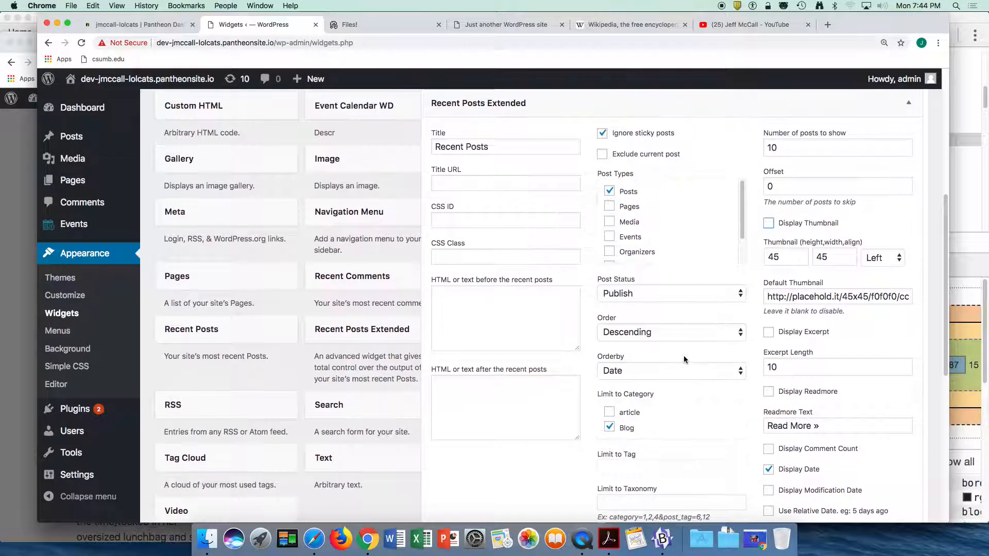
scroll(686, 360, "down", 15)
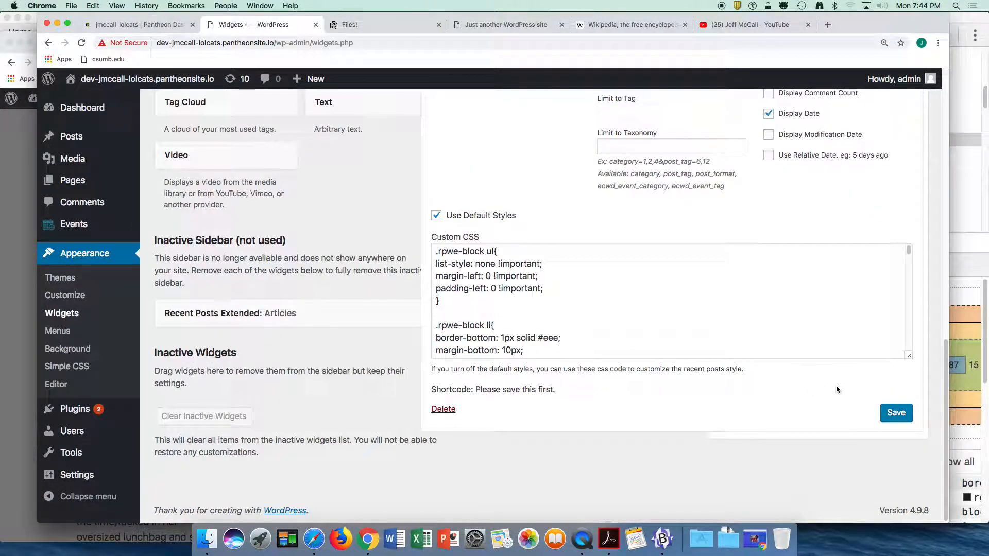
Step: Save the new Recent Posts Extended widget and copy its shortcode
left_click(896, 414)
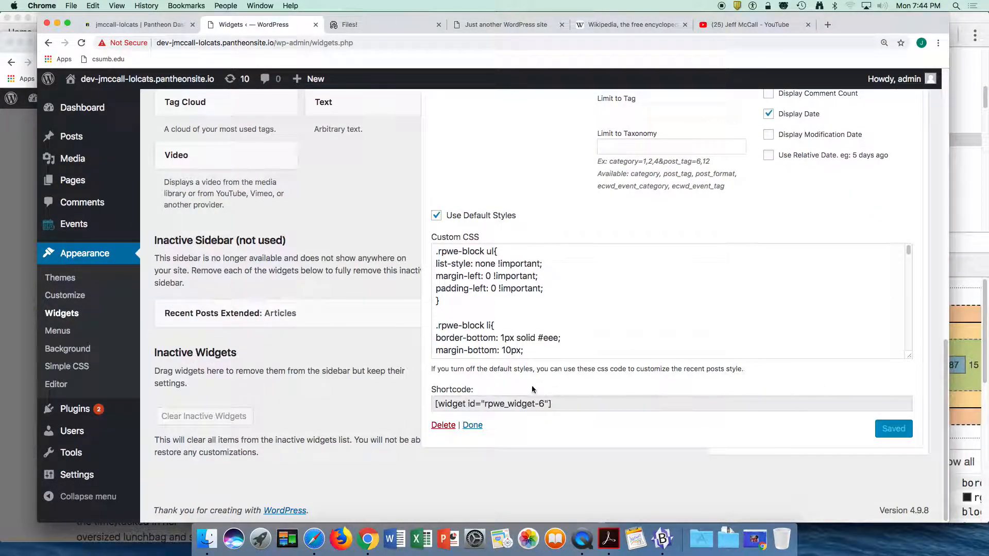
left_click_drag(434, 404, 571, 401)
key("super+c")
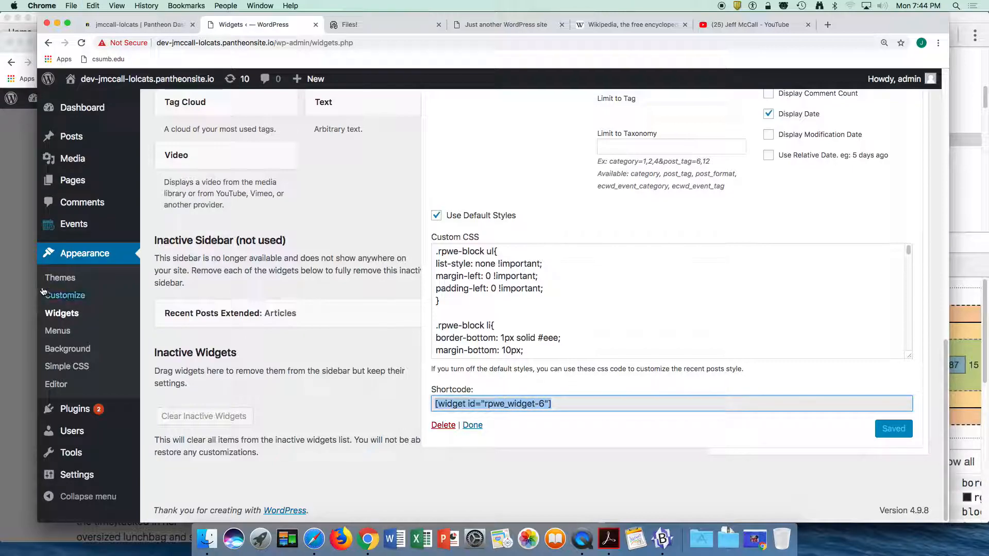
Step: Open the Blogs page for editing and delete the duplicate "ABOUT THE AUTHOR:" before the bio text
left_click(14, 157)
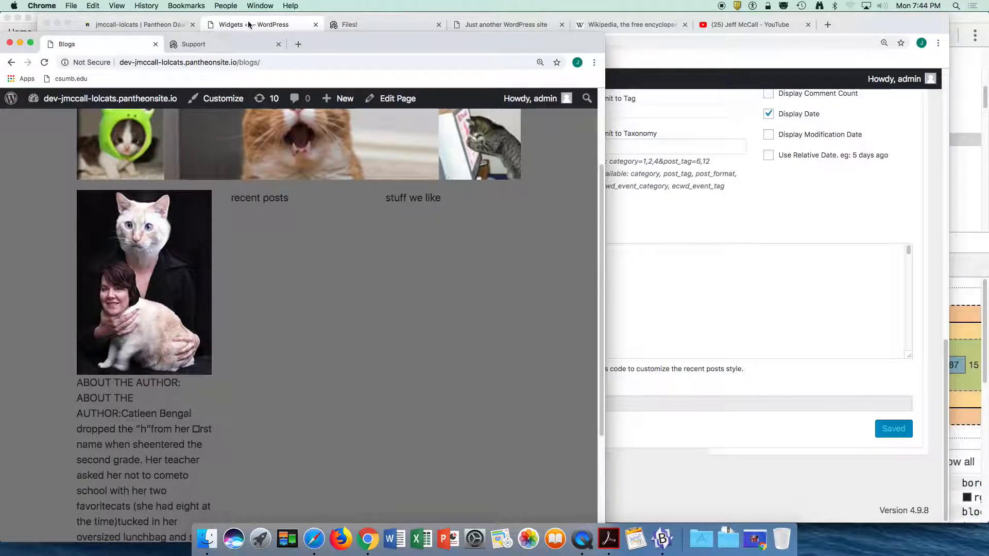
left_click(244, 25)
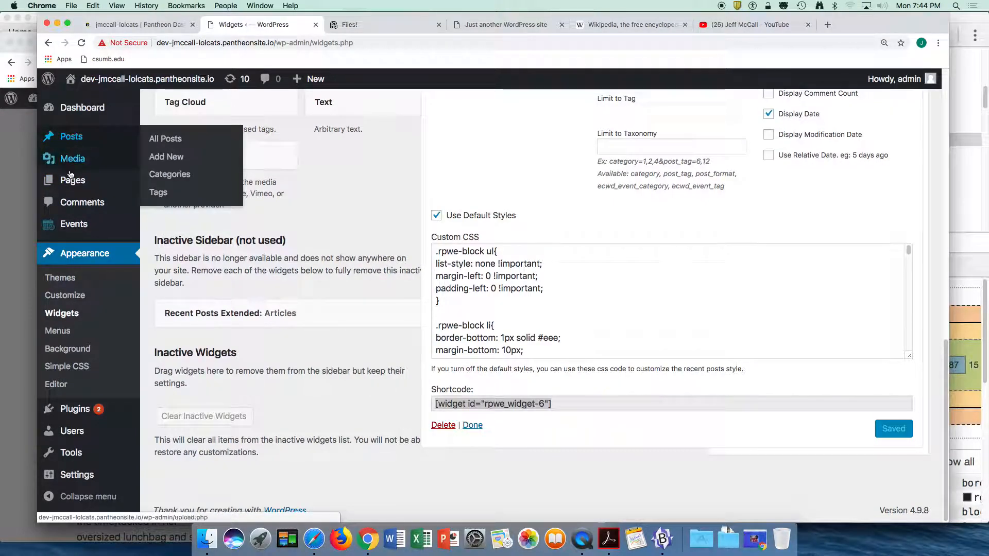
left_click(165, 184)
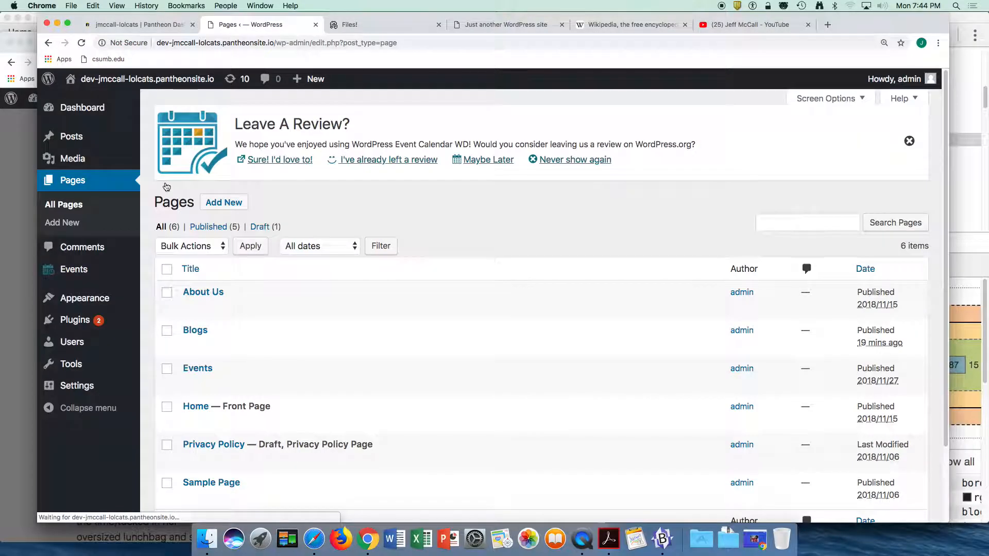
left_click(195, 331)
scroll(340, 323, "down", 1)
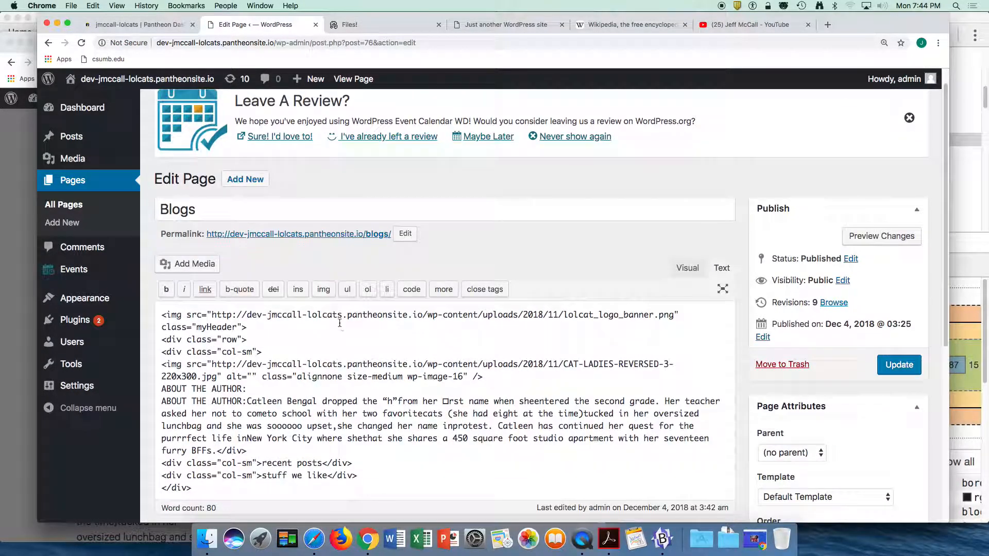
left_click_drag(248, 400, 155, 400)
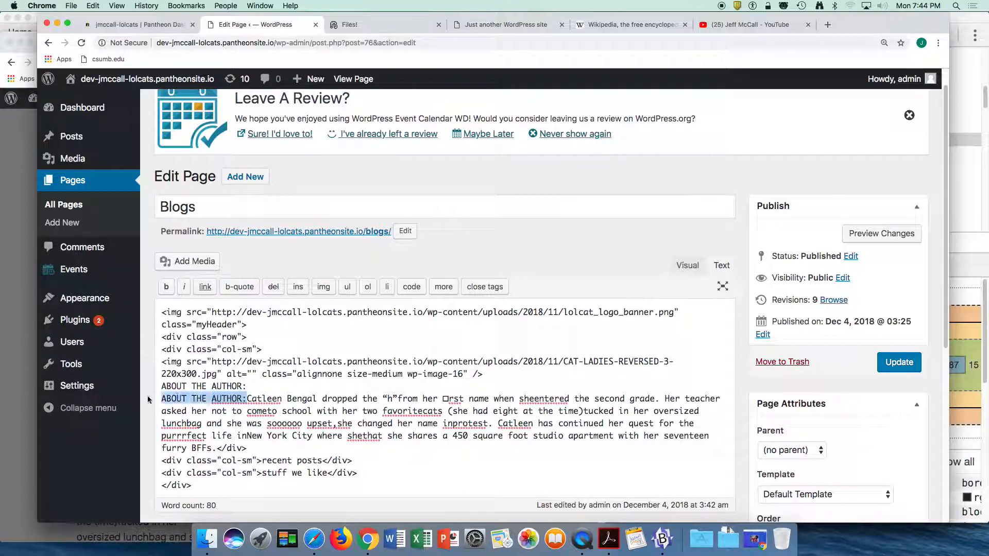
key("BackSpace")
Step: Replace the "recent posts" placeholder in the second column with the shortcode [widget id="rpwe_widget-6"] and update the page
scroll(346, 326, "down", 2)
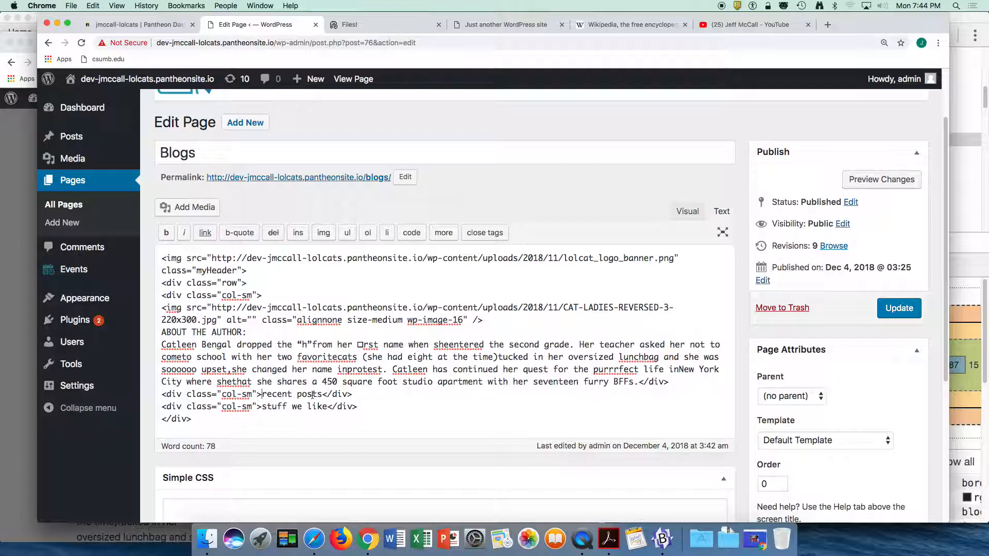
left_click_drag(321, 395, 262, 396)
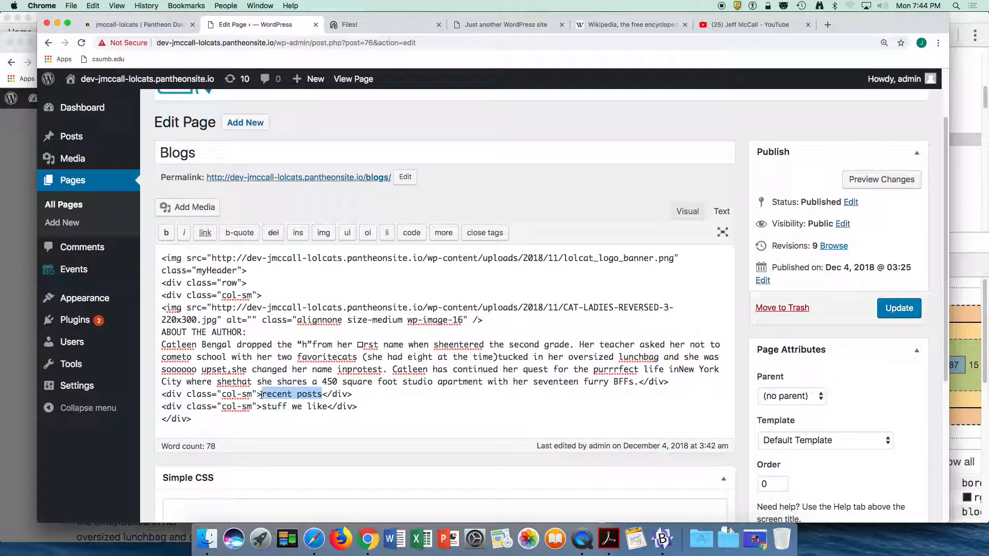
key("super+v")
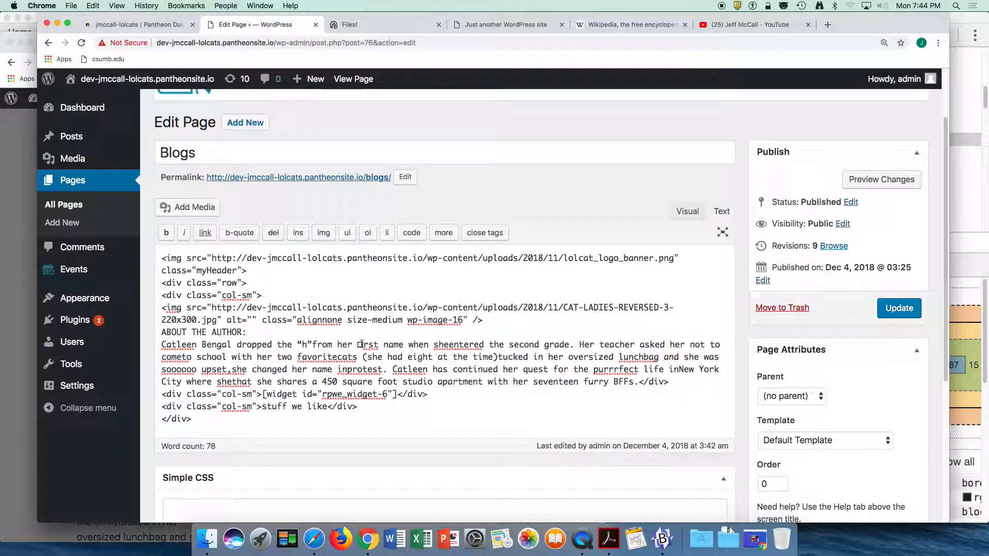
left_click_drag(219, 394, 415, 390)
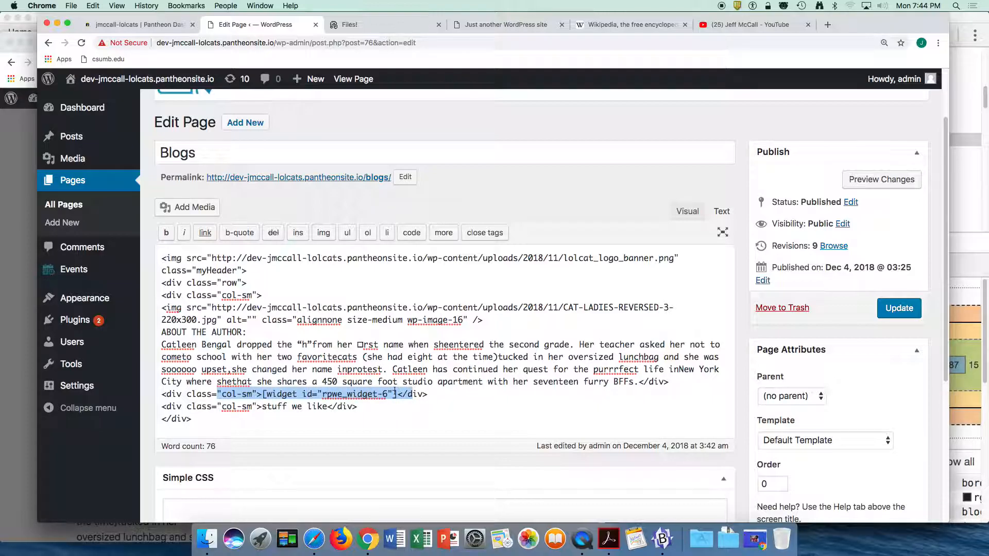
left_click_drag(160, 395, 406, 395)
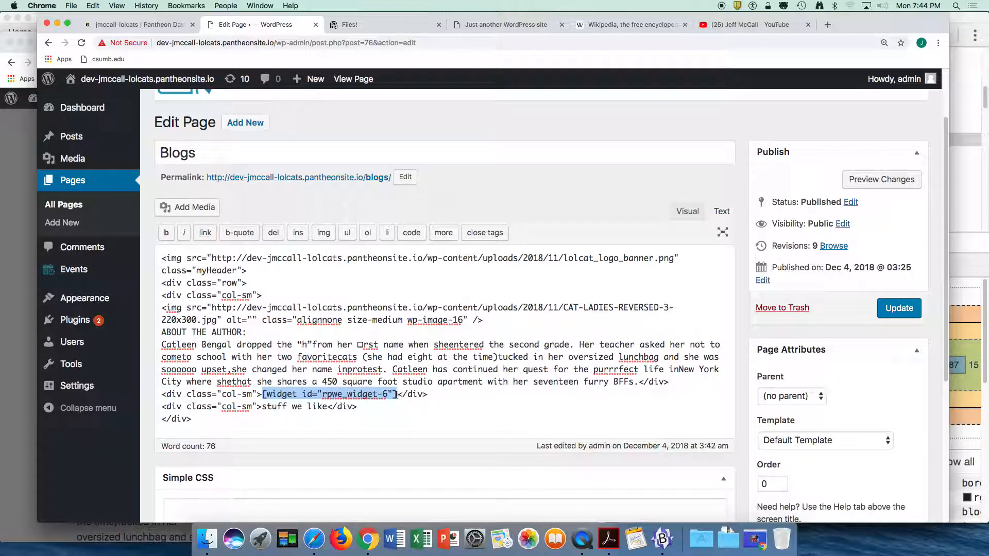
left_click(411, 395)
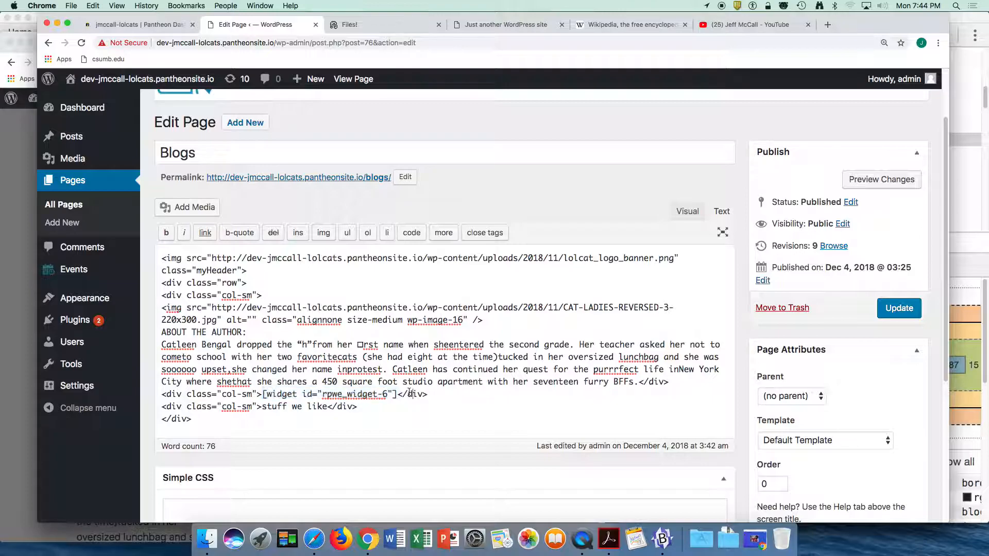
left_click_drag(399, 395, 427, 395)
left_click(895, 313)
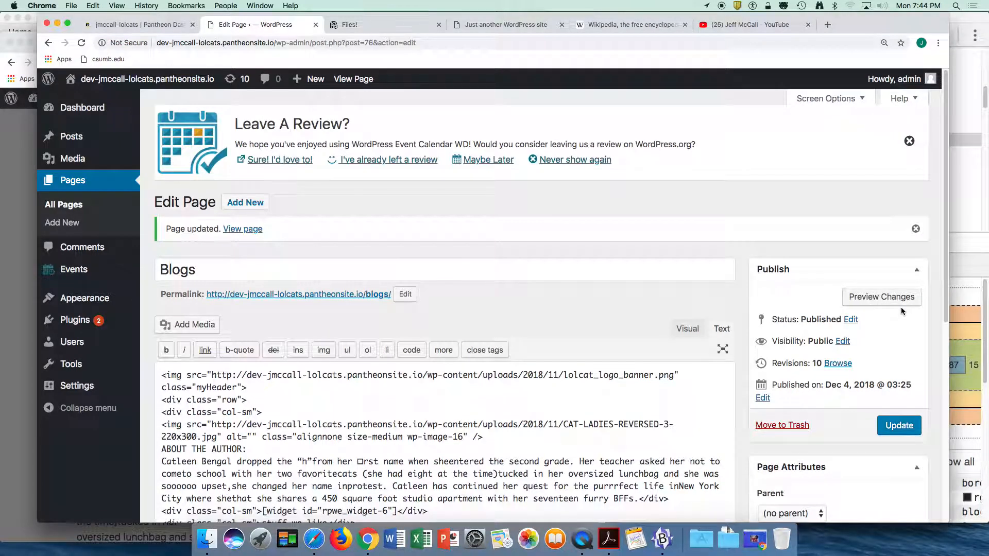
Step: Reload the live Blogs page to check the recent posts in the second column
left_click(20, 176)
left_click(211, 62)
key("Return")
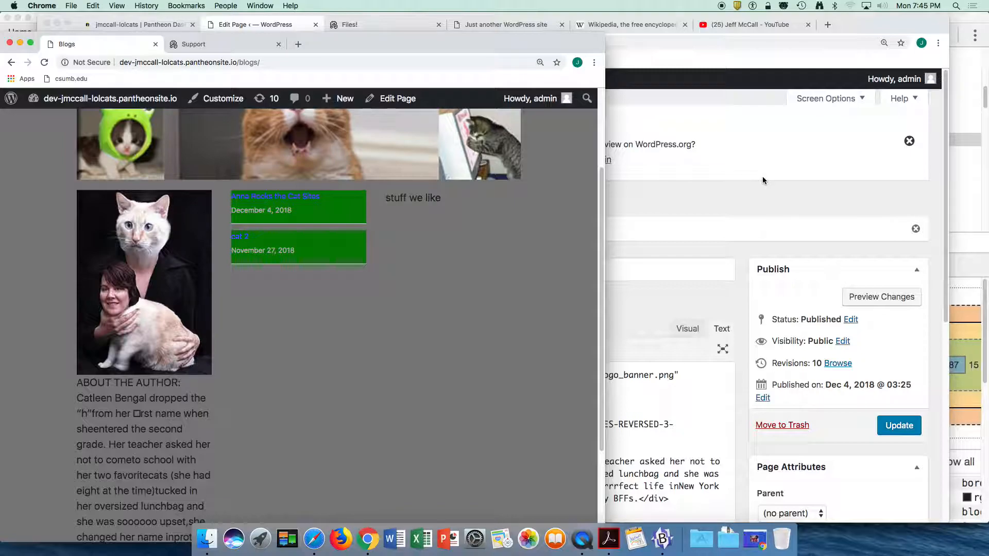
Step: Return to the site admin and open the Widgets management page
left_click(267, 26)
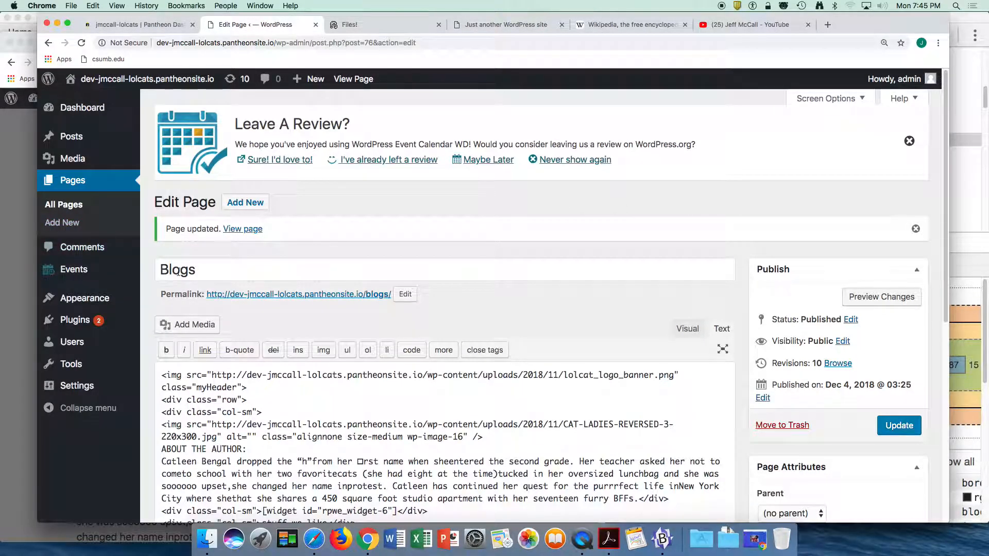
left_click(78, 297)
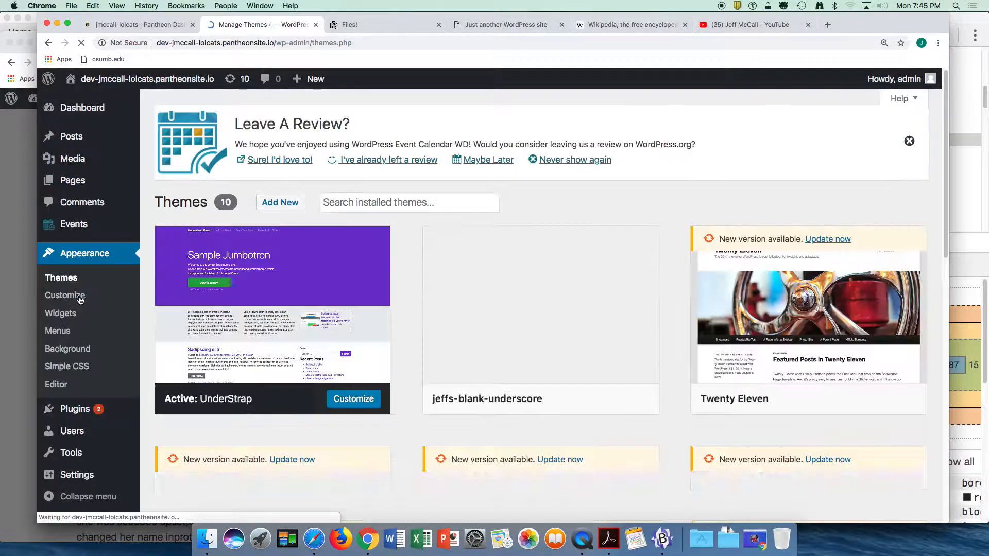
left_click(61, 318)
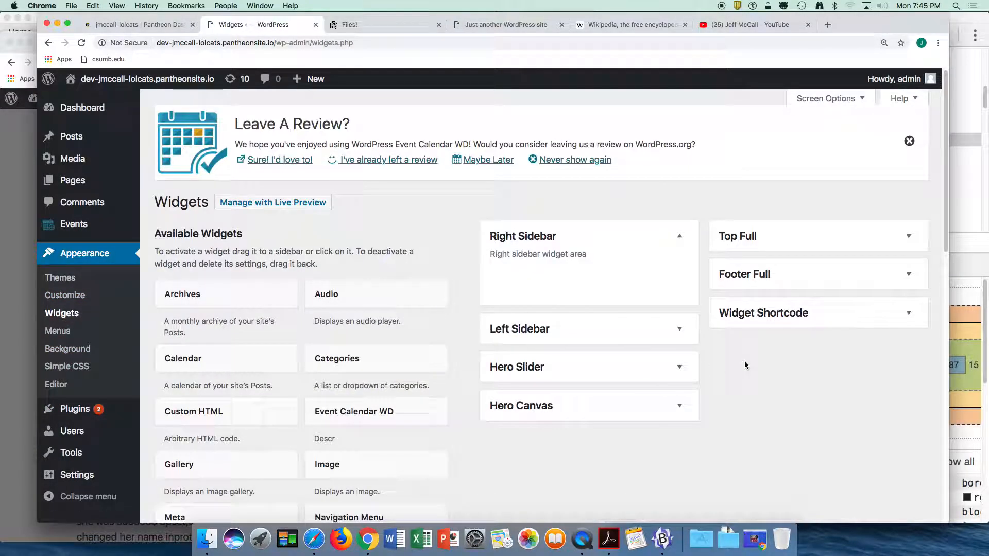
Step: Open the Recent Posts widget in the Widget Shortcode area and enter "myRecentPosts" as its CSS ID
left_click(754, 315)
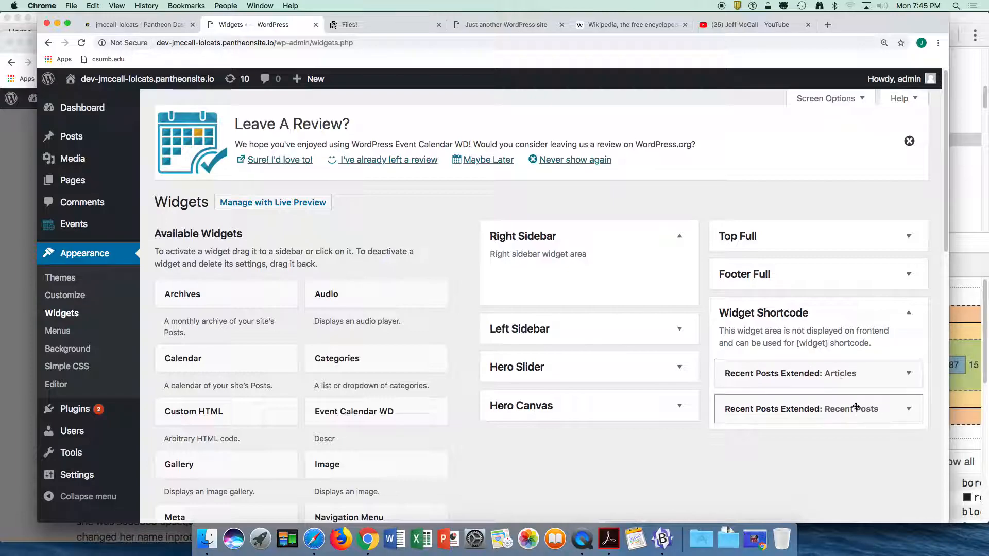
left_click(814, 410)
scroll(777, 412, "down", 5)
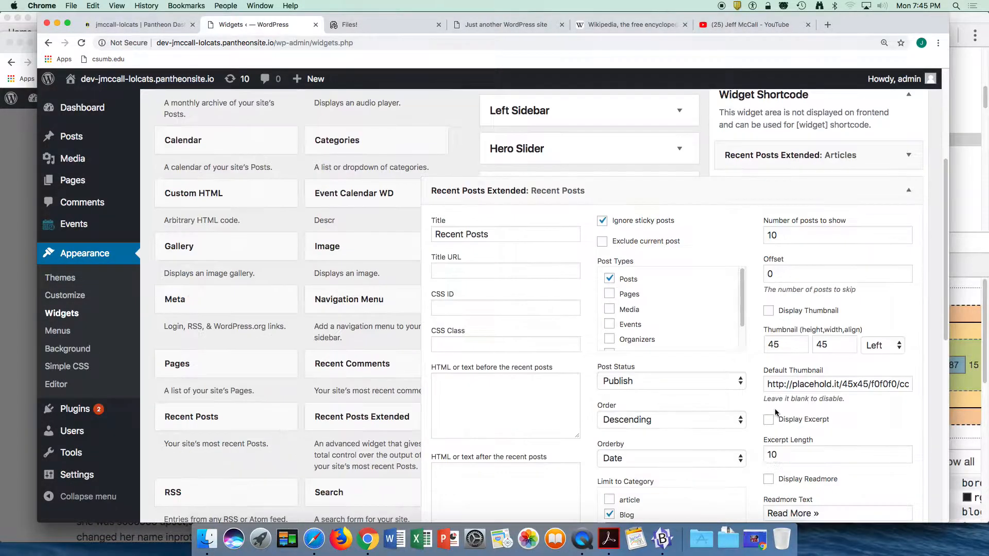
left_click(450, 309)
type("myRecentPosts")
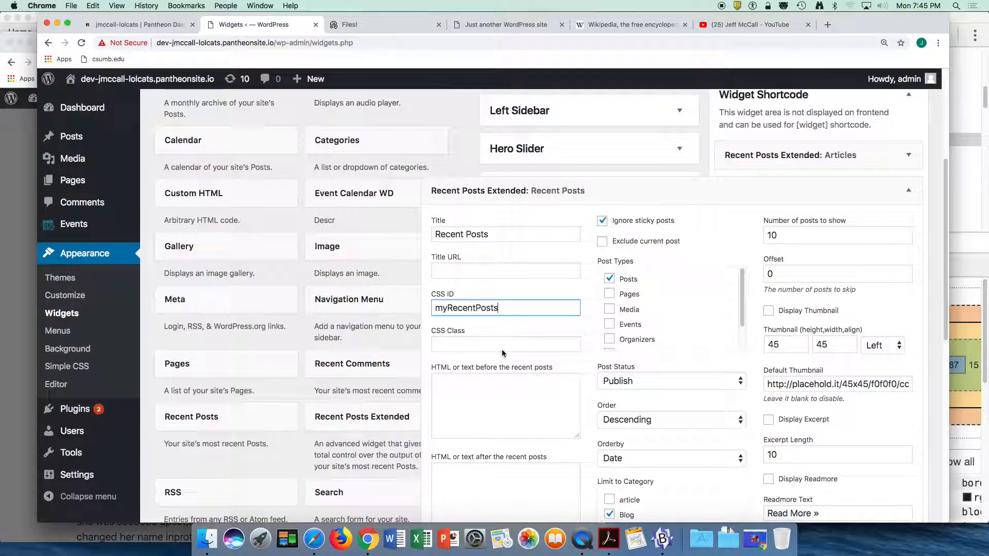
Step: Move "myRecentPosts" from the widget's CSS ID to its CSS Class, then save and close the widget
left_click(446, 342)
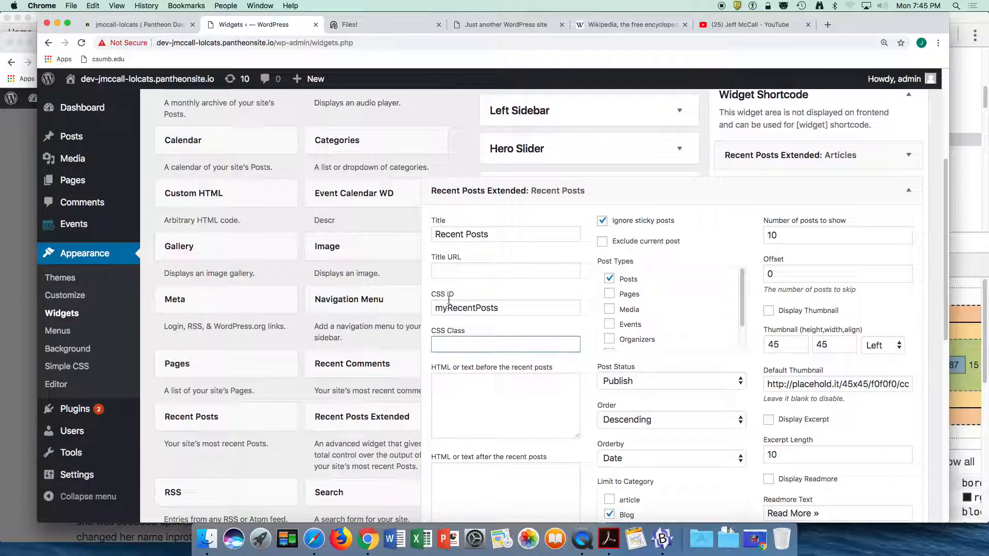
double_click(508, 305)
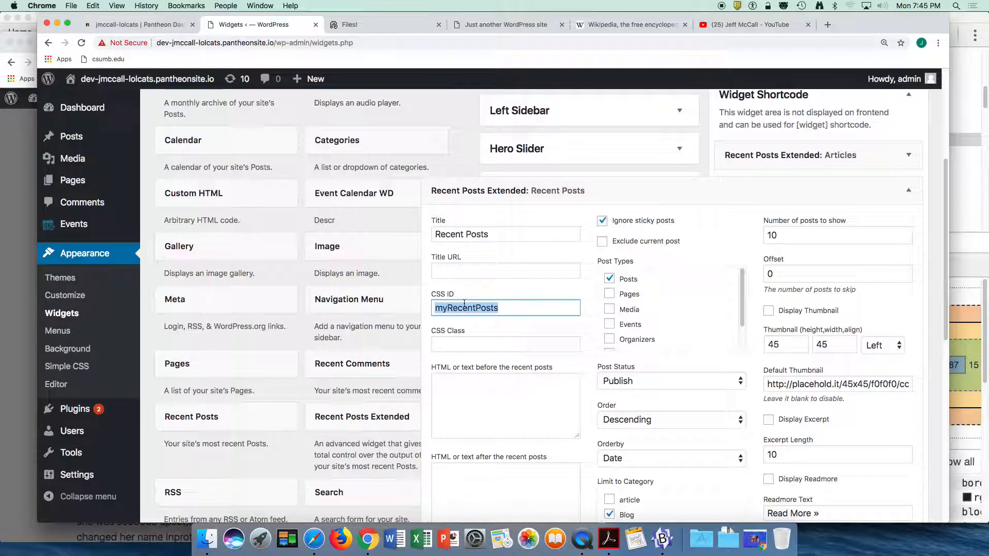
key("super+x")
left_click(452, 345)
key("super+v")
scroll(670, 335, "down", 10)
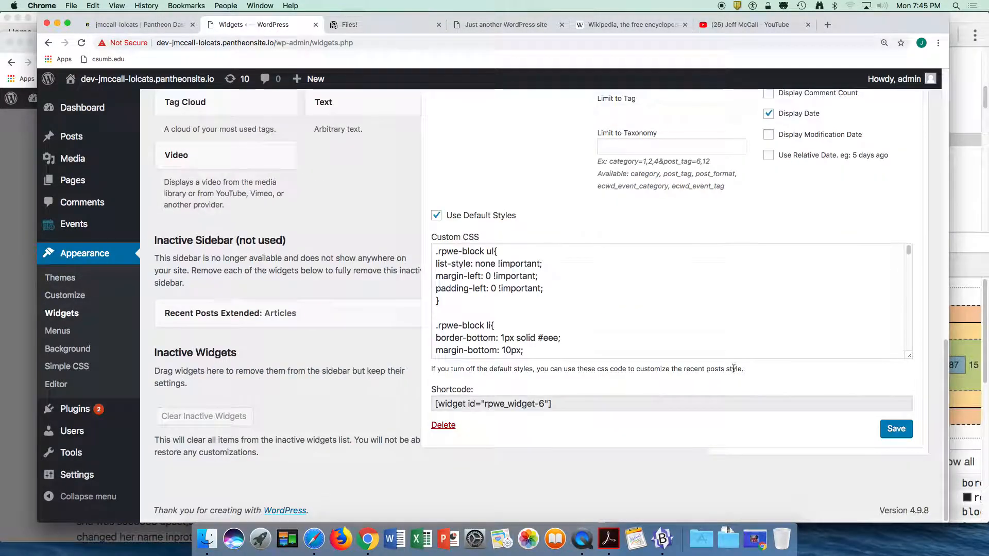
left_click(895, 428)
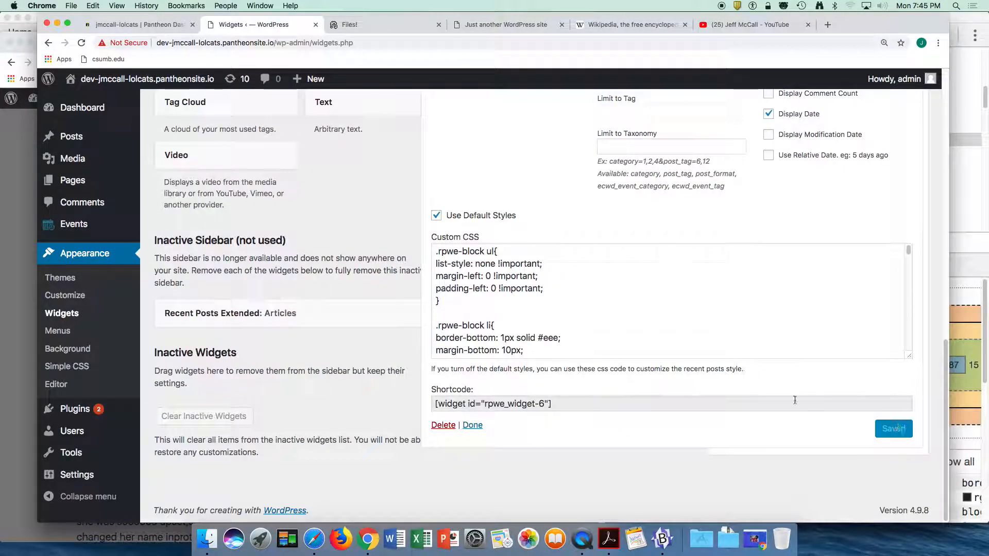
left_click(471, 425)
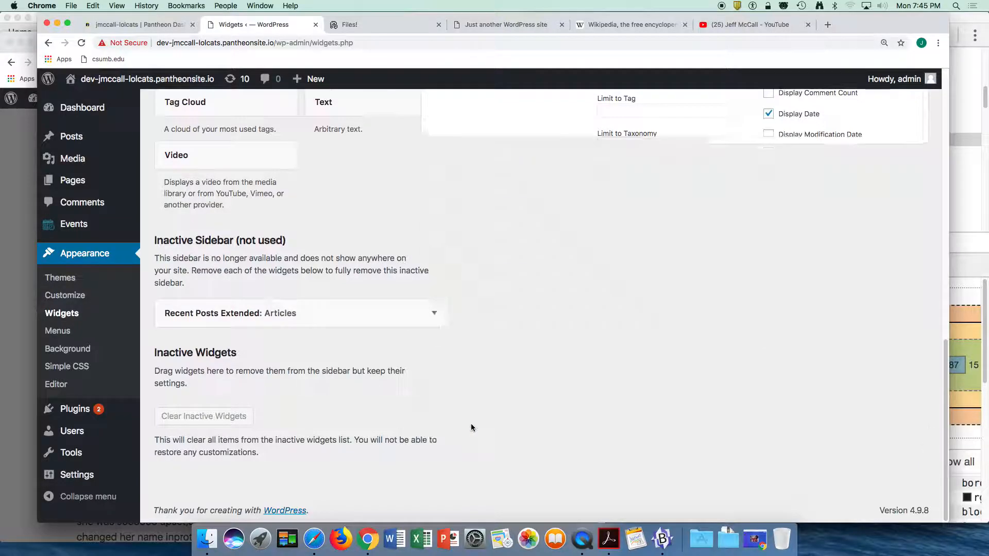
Step: Reload the live Blogs page to load the updated recent posts widget
left_click(23, 209)
left_click(232, 63)
key("Return")
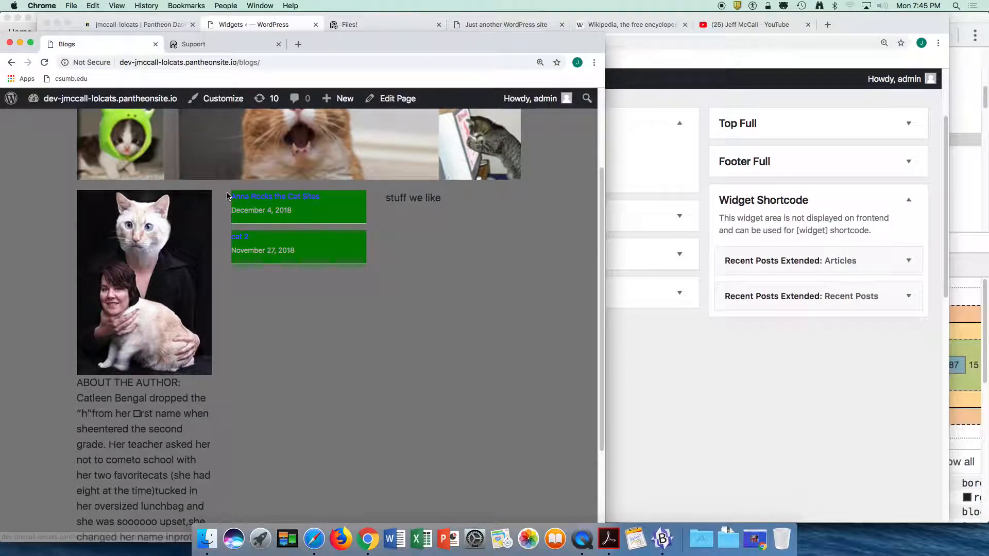
Step: Inspect the recent posts list and copy the class value "rpwe-block myRecentPosts" of its wrapping div
right_click(308, 207)
left_click(329, 301)
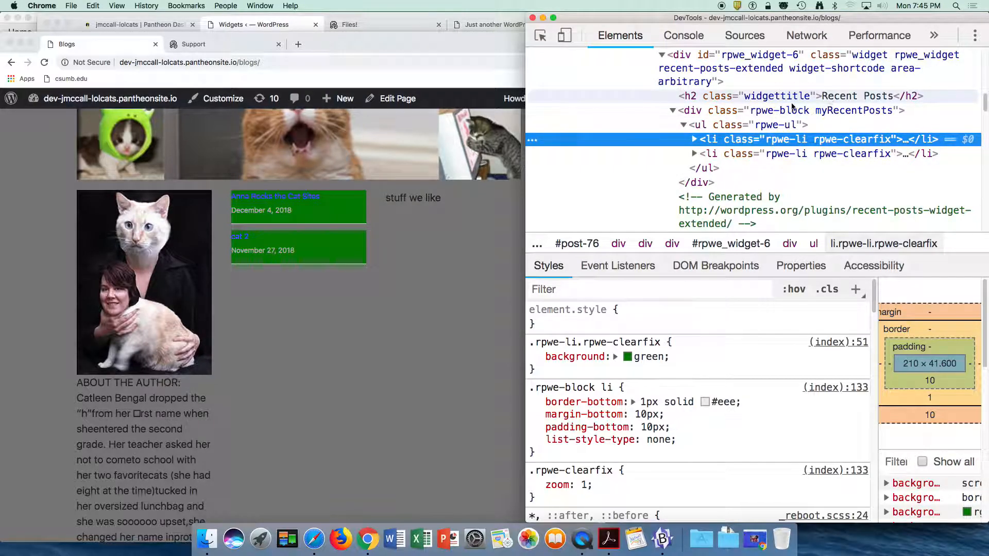
left_click(766, 115)
double_click(774, 112)
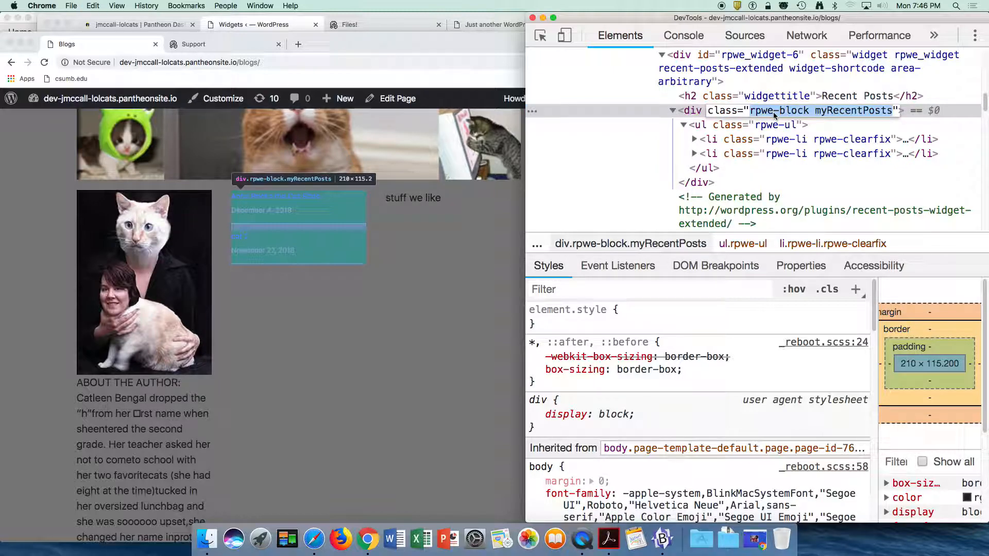
left_click(490, 257)
Step: Return to the site admin and open the Simple CSS editor at the end of the stylesheet
left_click(235, 25)
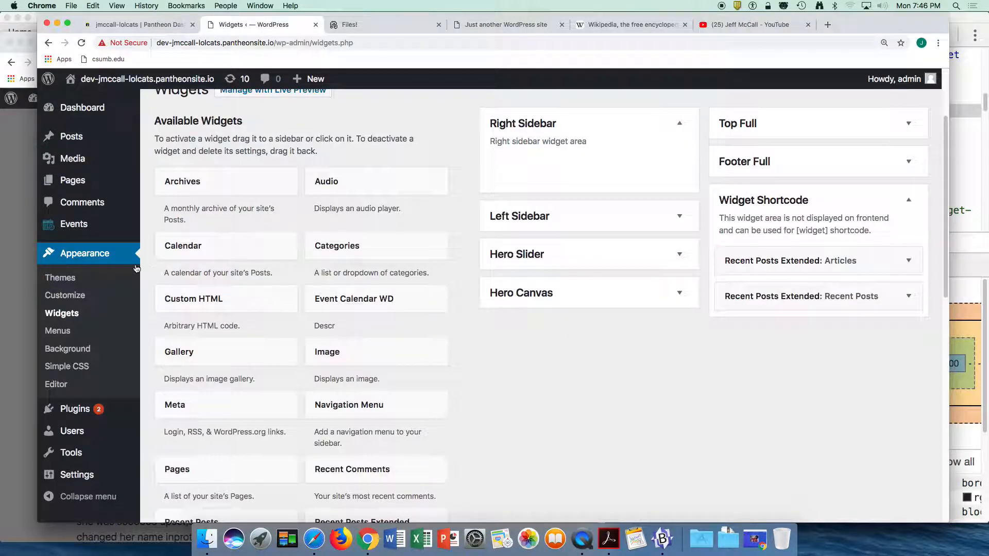
left_click(64, 367)
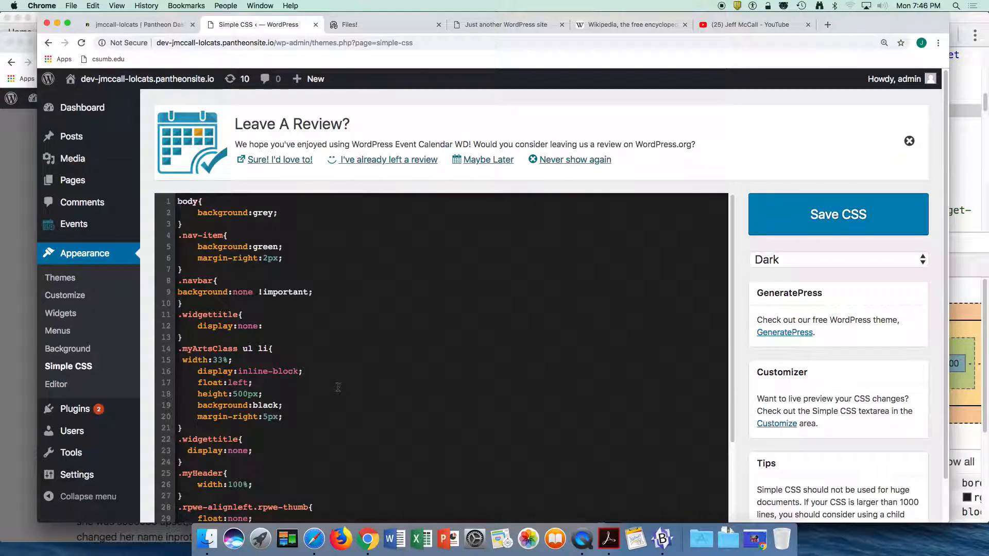
scroll(338, 387, "down", 2)
scroll(680, 342, "down", 3)
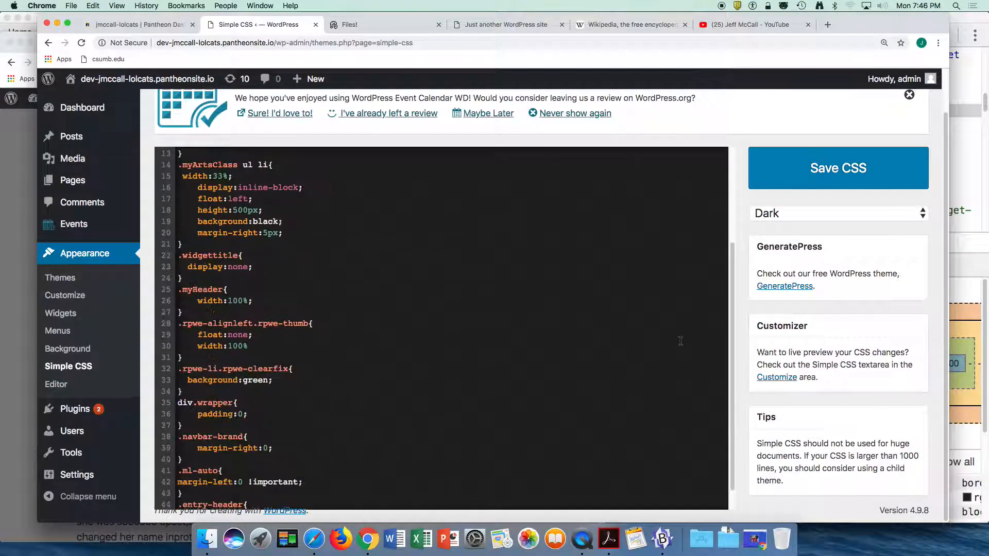
scroll(681, 341, "down", 3)
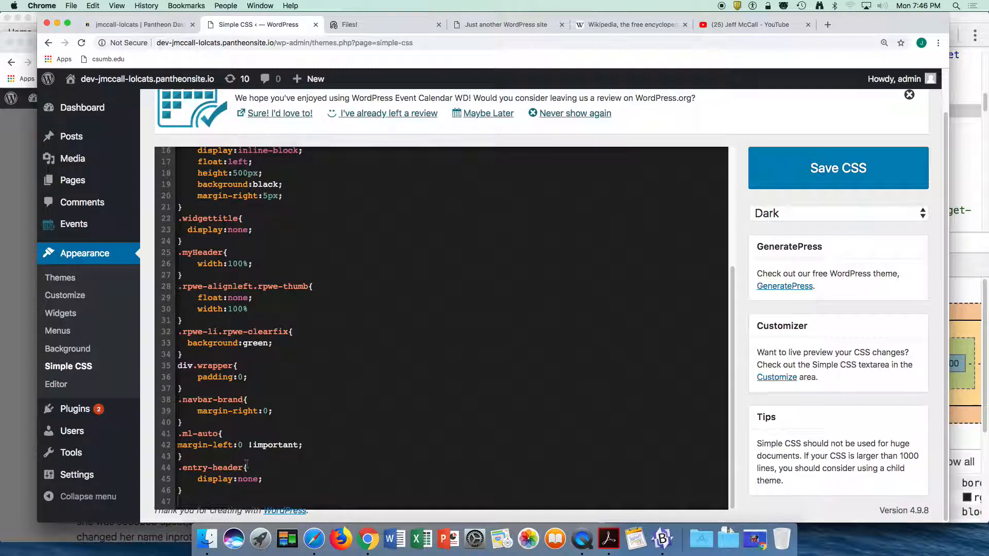
Step: Add an empty rule for the combined class selector .rpwe-block.myRecentPosts after the .entry-header rule
key("super+v")
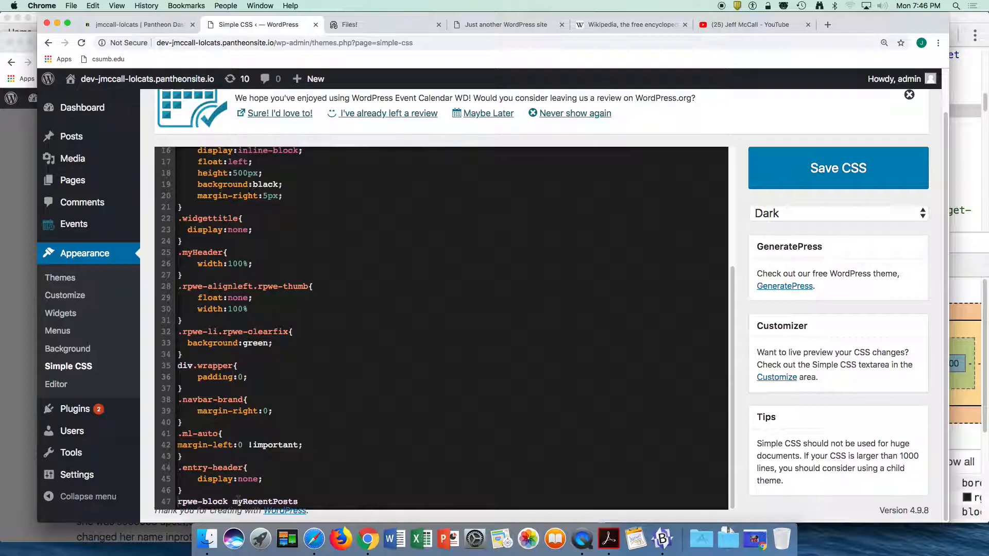
type(".")
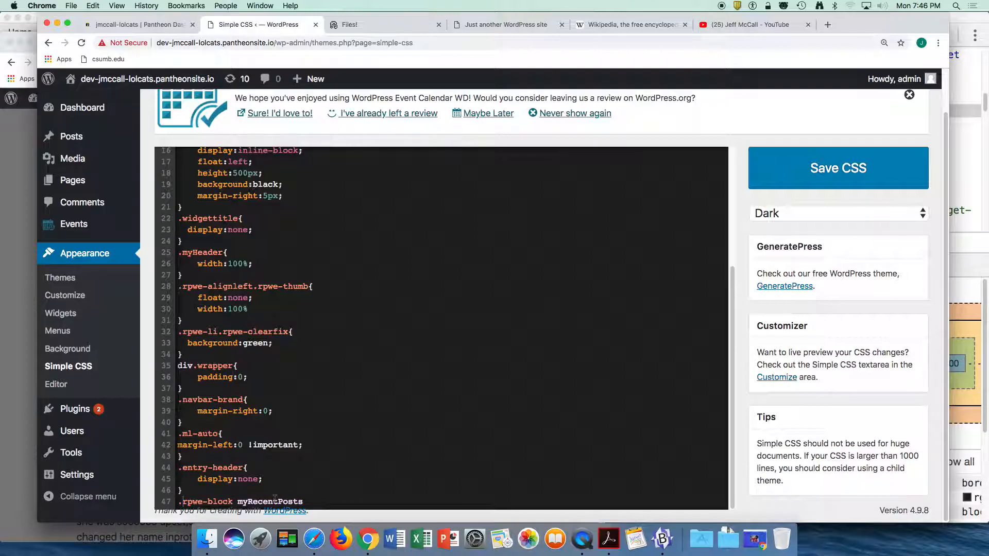
left_click(238, 502)
type(".")
key("Left")
key("BackSpace")
type("{")
key("Return")
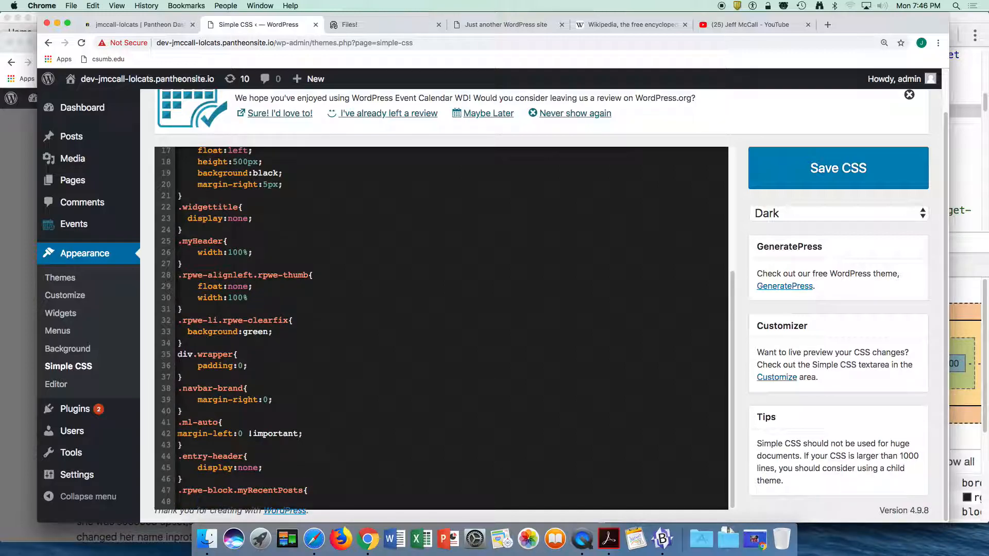
key("Return")
type("}")
key("Up")
key("Tab")
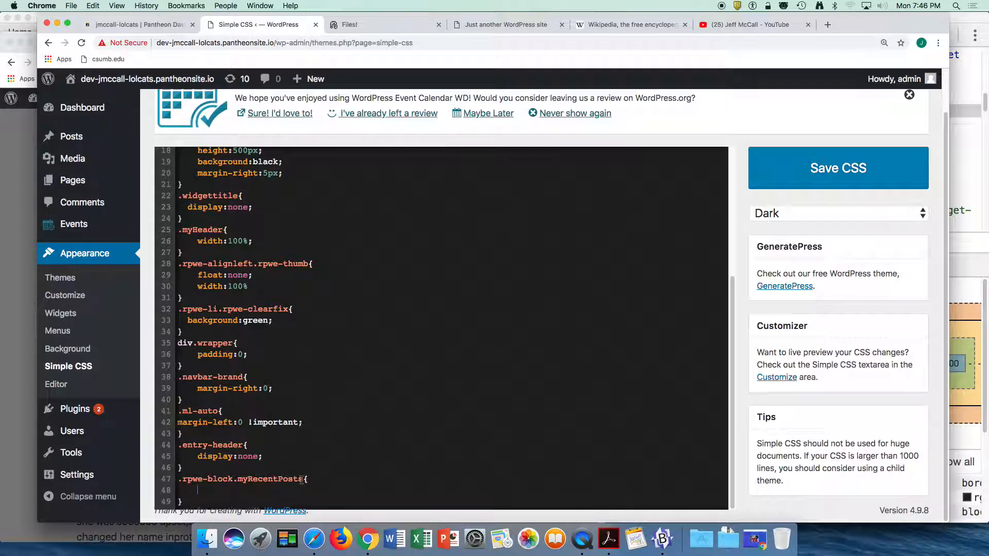
Step: Inspect the second recent post's list item on the live Blogs page and compare the list with the PDF design
left_click(29, 243)
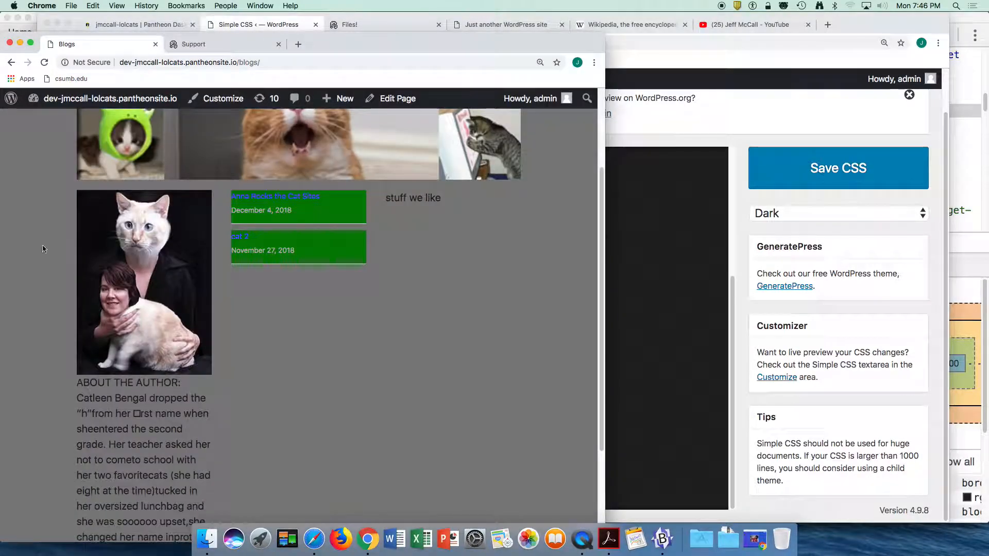
right_click(324, 240)
left_click(346, 338)
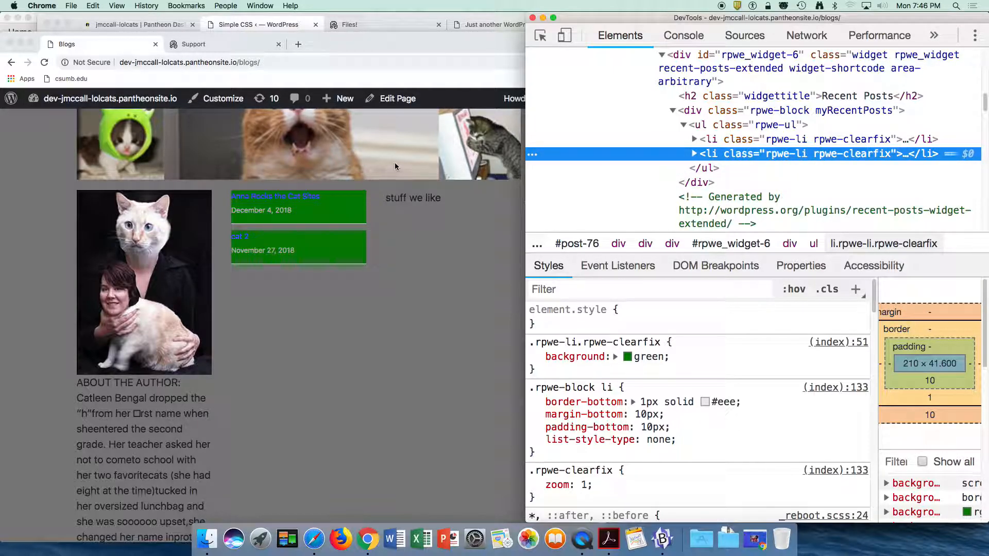
key("super+Tab")
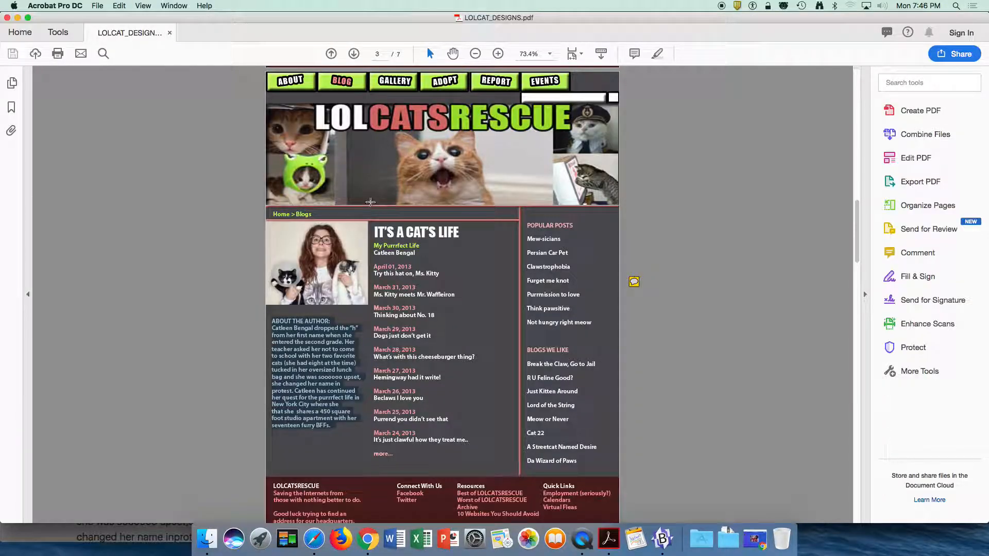
key("super+Tab")
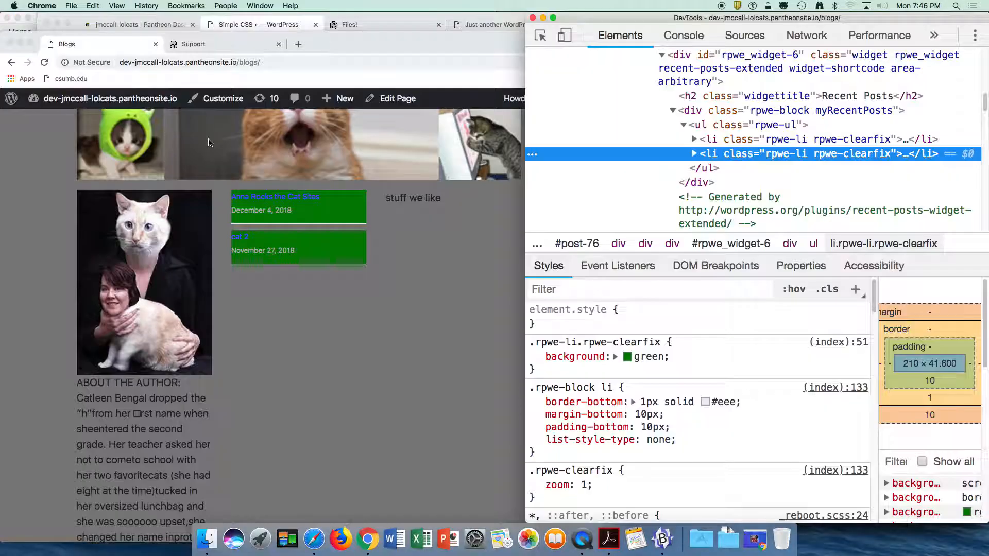
Step: Extend the new rule's selector to .rpwe-block.myRecentPosts li, add background:none; and save the CSS
left_click(234, 24)
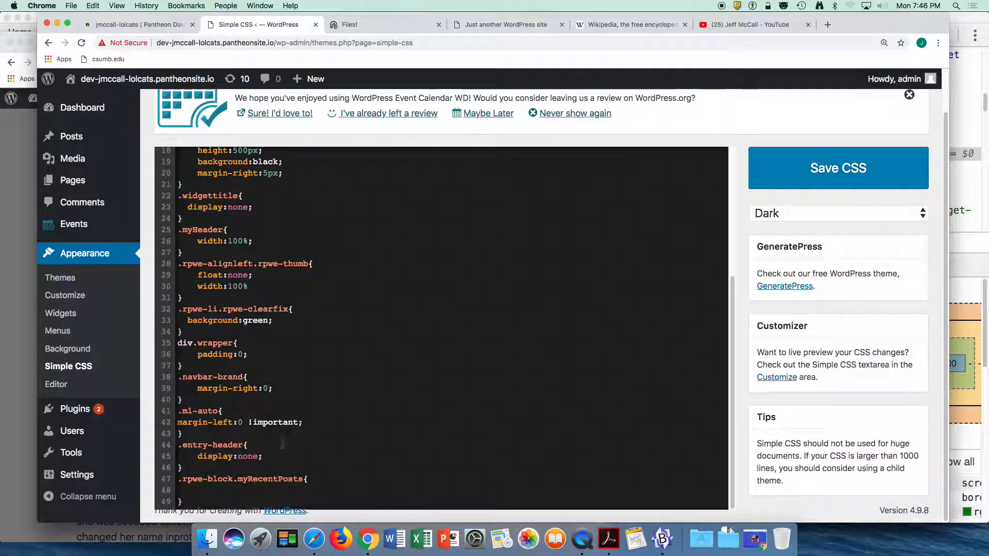
type("li")
left_click(286, 490)
type("background:none;")
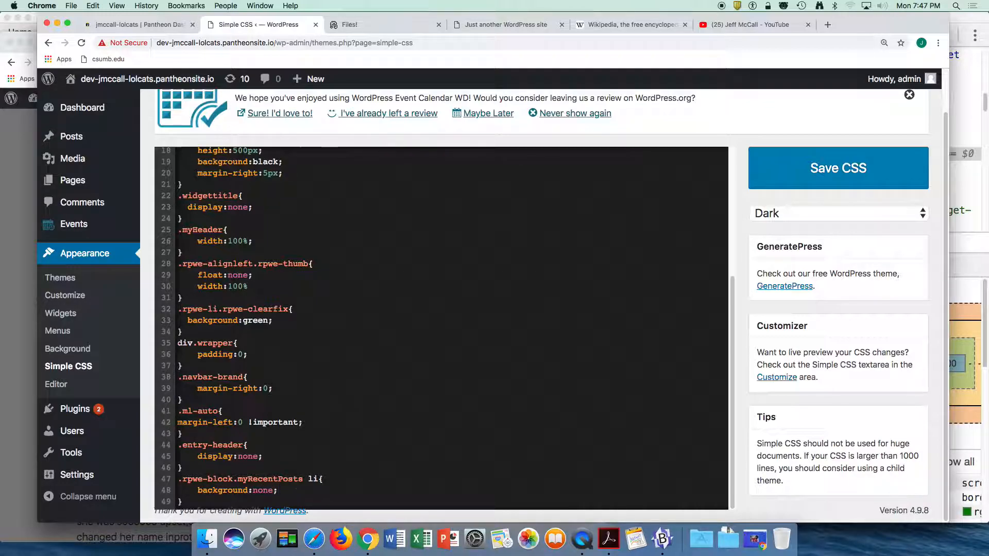
left_click(834, 163)
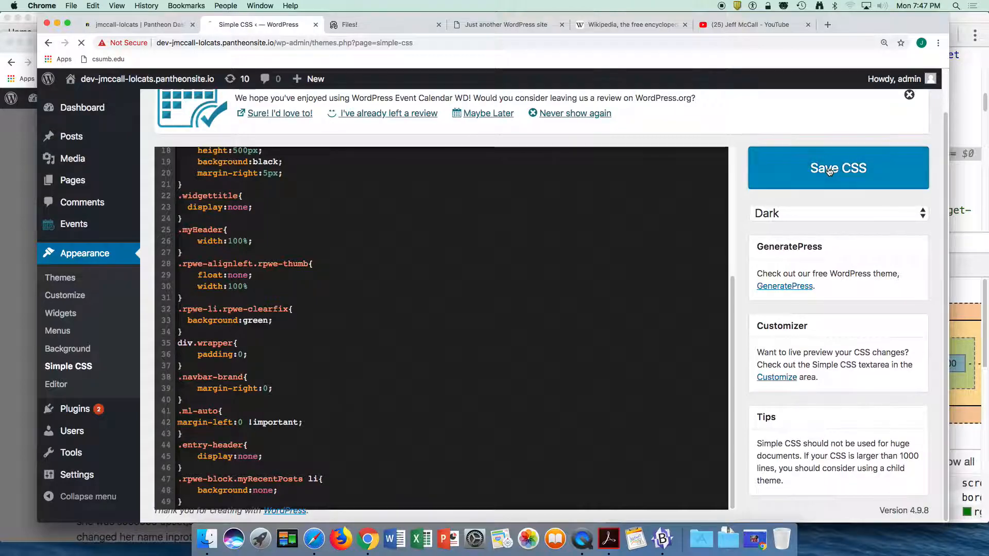
Step: Reload the live Blogs page to check the background of the recent posts items
left_click(25, 175)
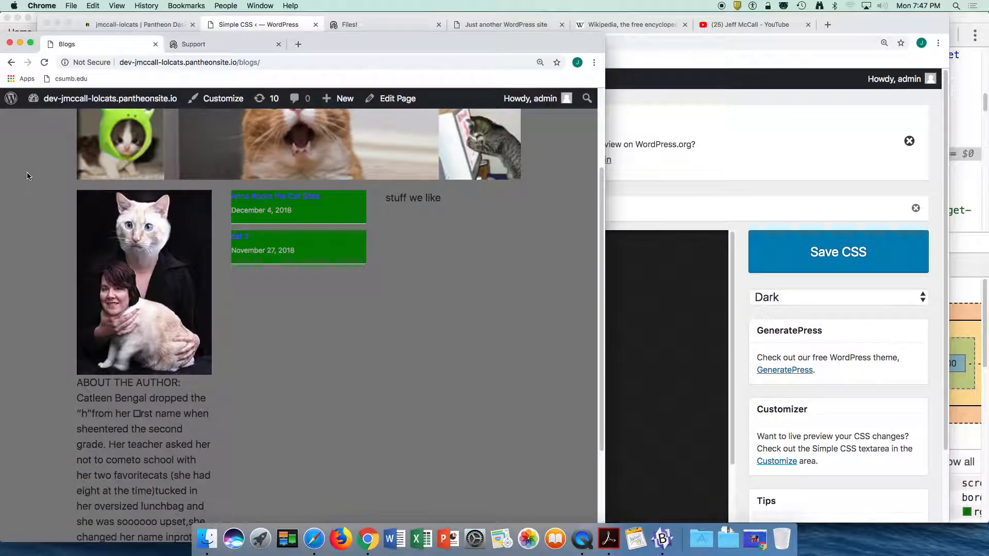
left_click(264, 64)
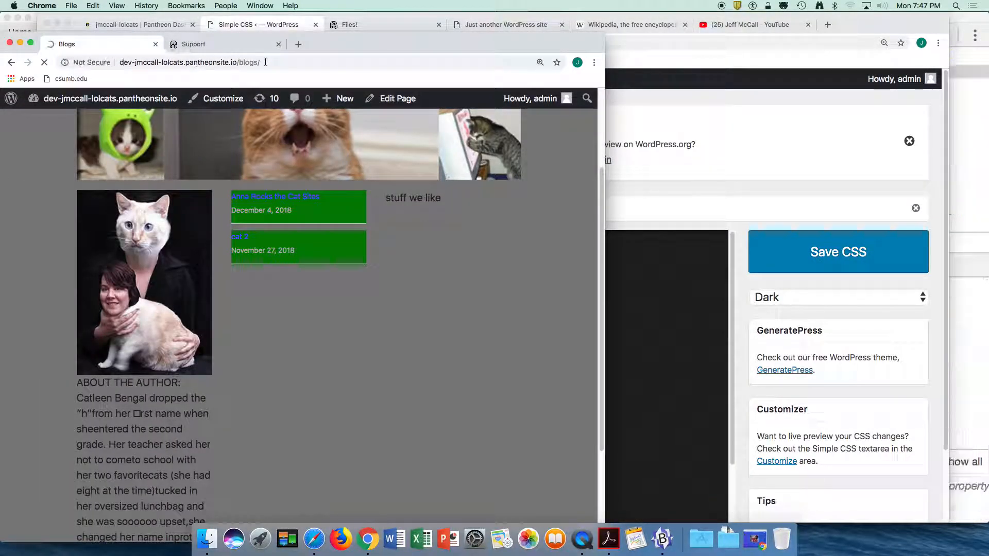
key("Return")
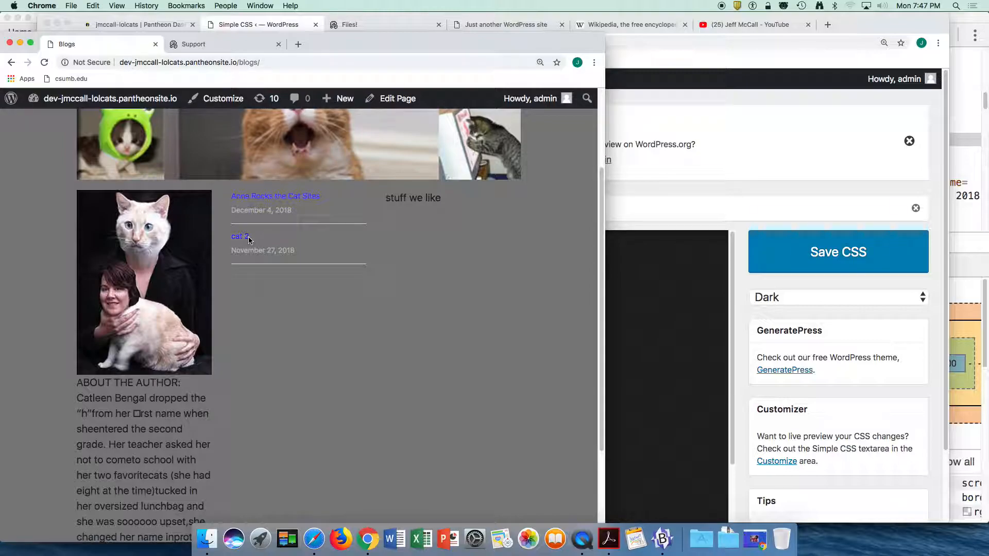
Step: Inspect the markup and applied styles of the recent posts list items and compare the list with the PDF design
right_click(273, 227)
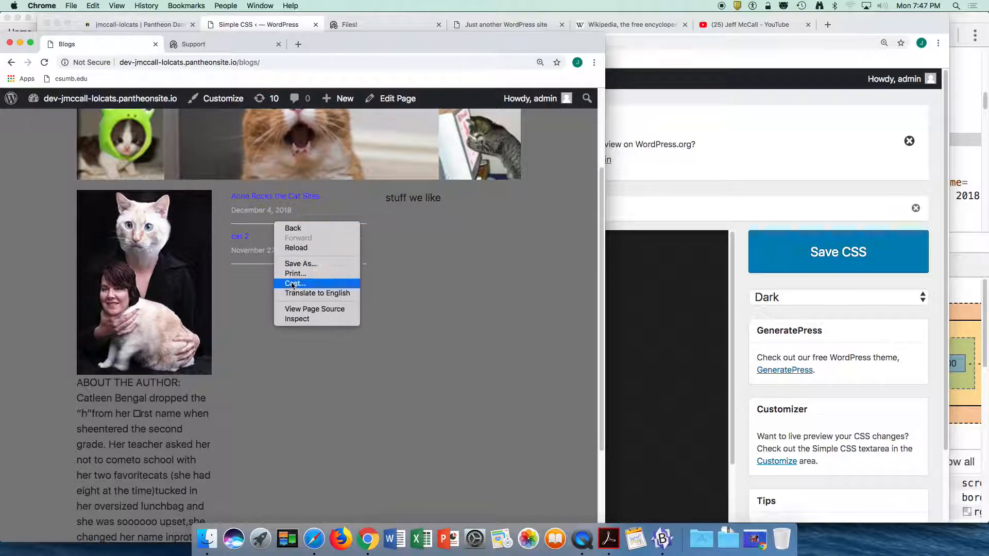
left_click(299, 319)
left_click(783, 125)
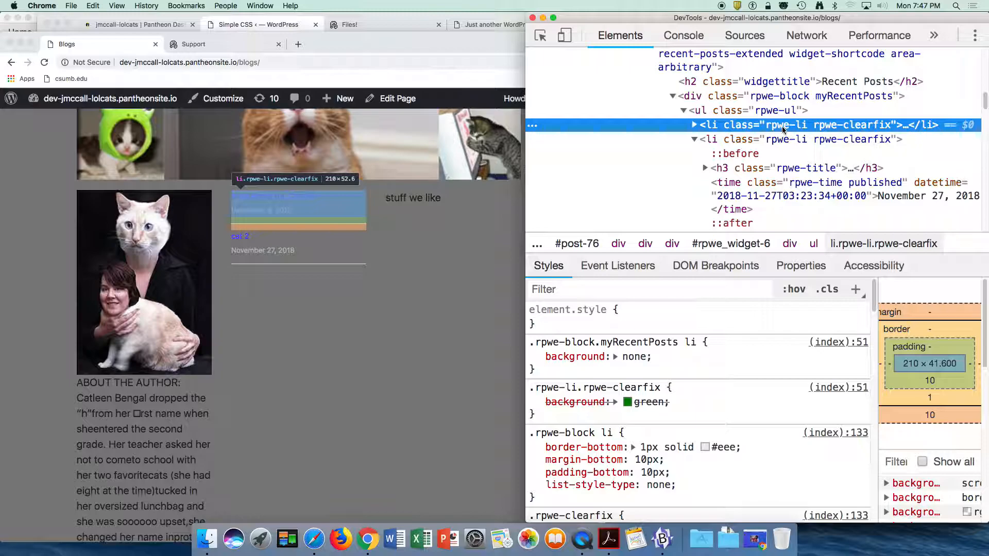
left_click(694, 125)
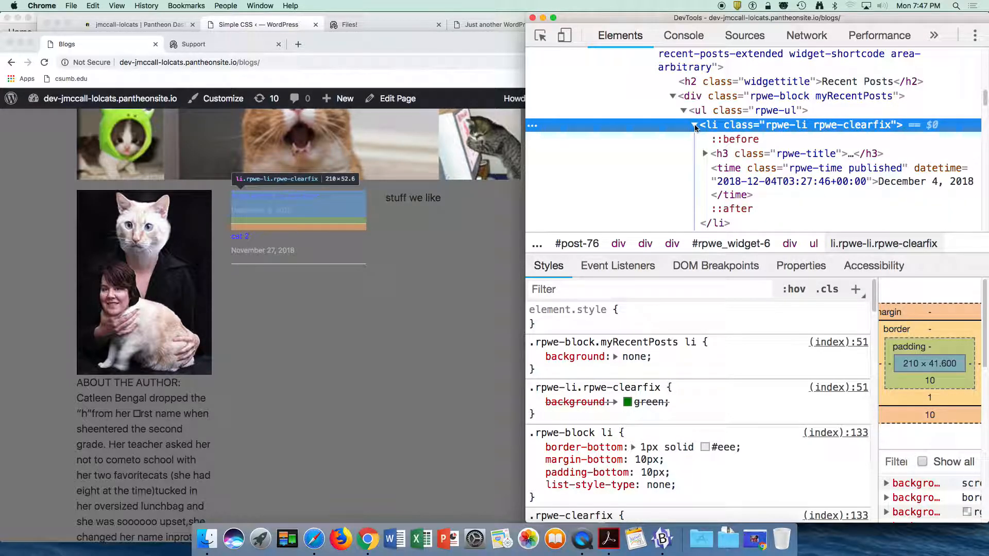
left_click(695, 124)
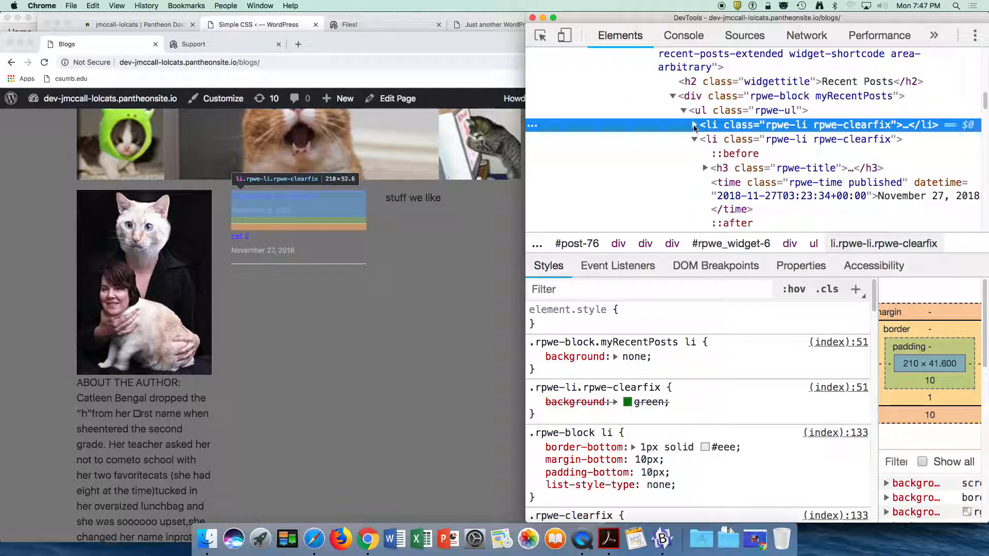
key("super+Tab")
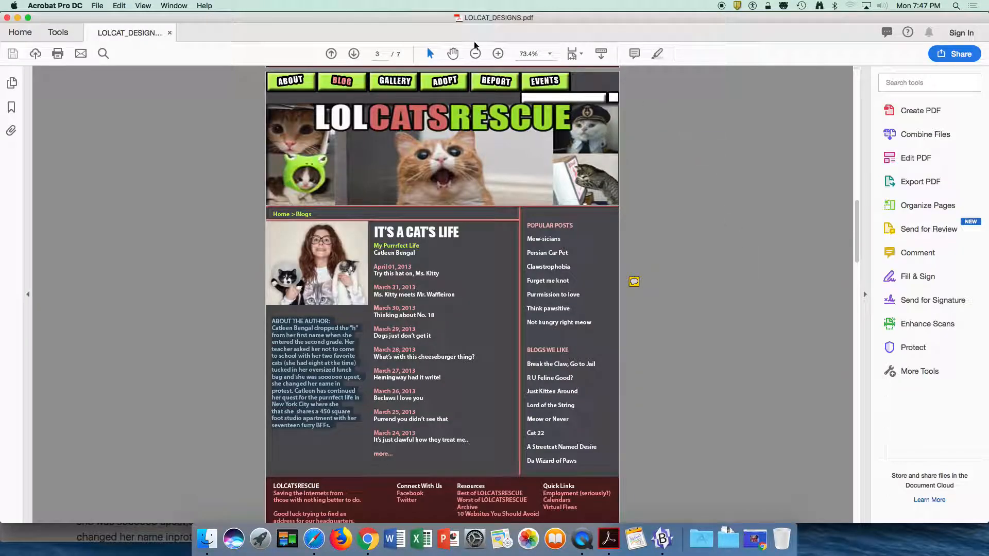
key("super+Tab")
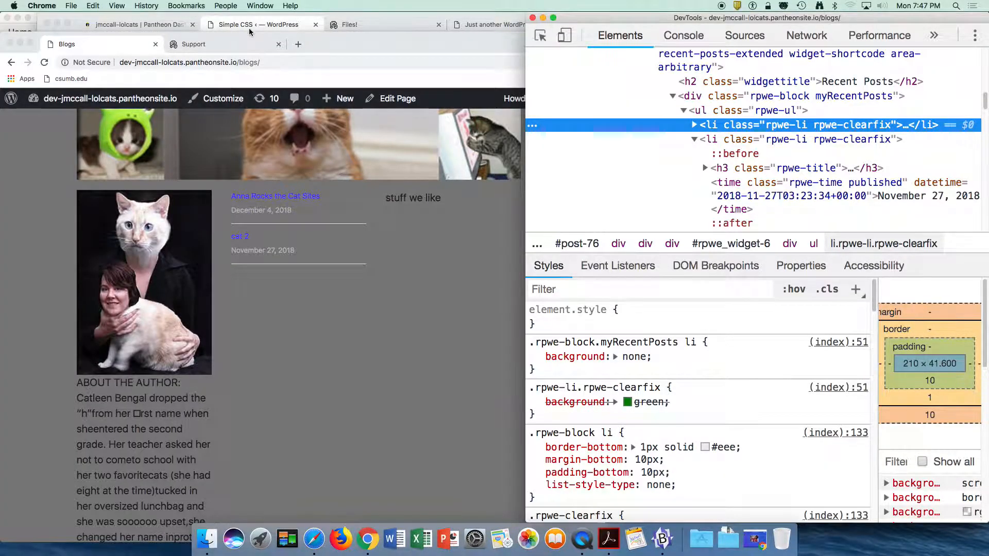
Step: Add border:none; to the .rpwe-block.myRecentPosts li rule in the site's custom CSS and save it
left_click(250, 28)
scroll(265, 423, "down", 5)
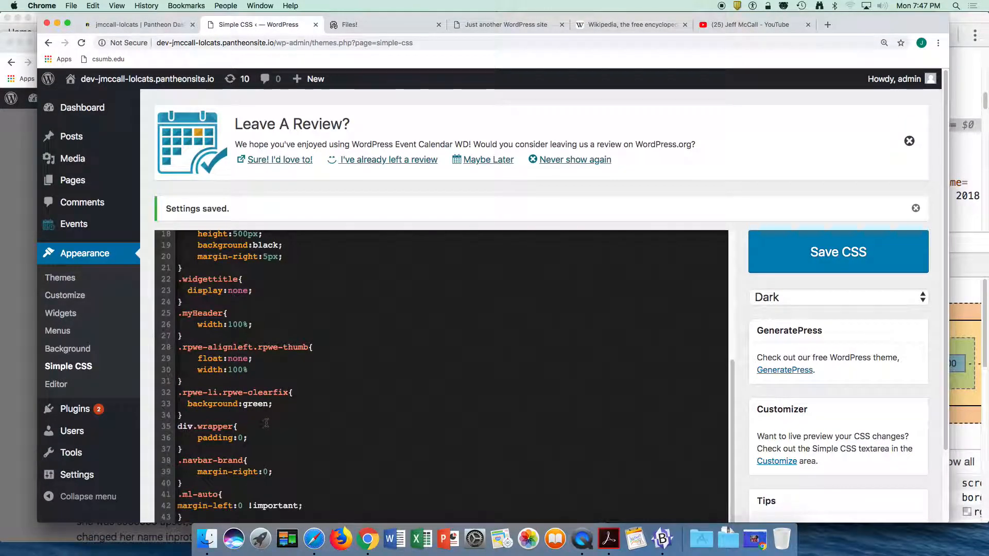
scroll(266, 423, "down", 2)
left_click(287, 491)
key("Return")
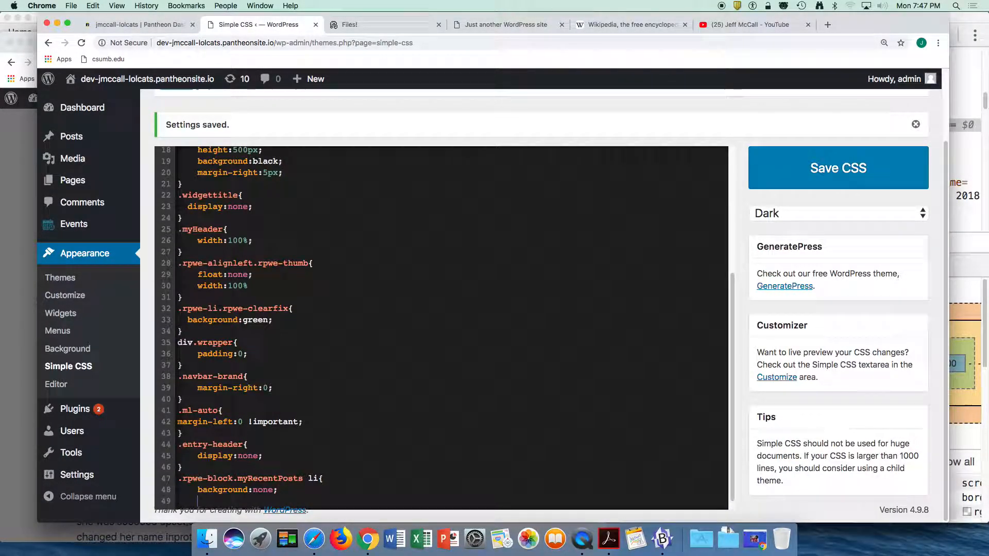
type("border:none;")
left_click(839, 170)
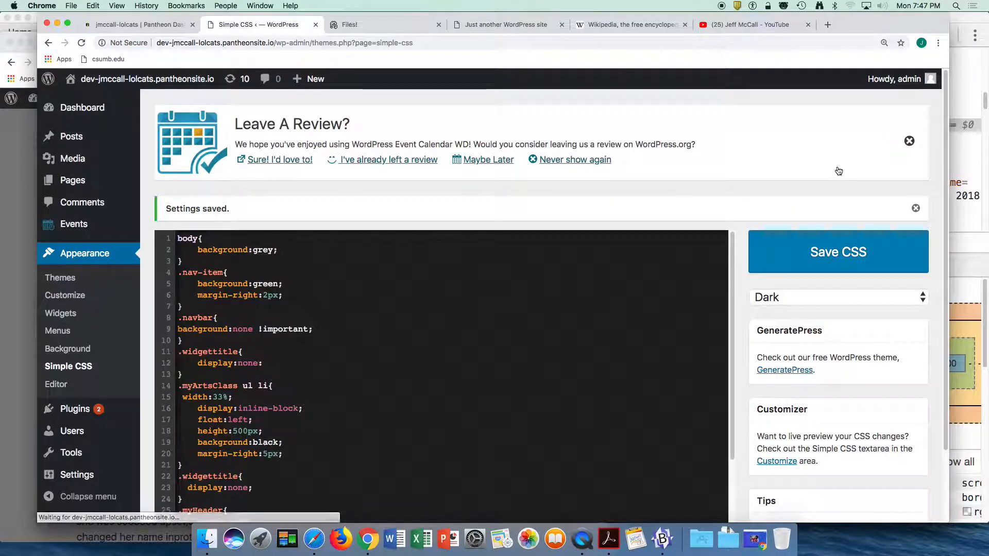
Step: Reload the live Blogs page to check the borders of the recent posts items
left_click(20, 131)
left_click(170, 61)
key("Return")
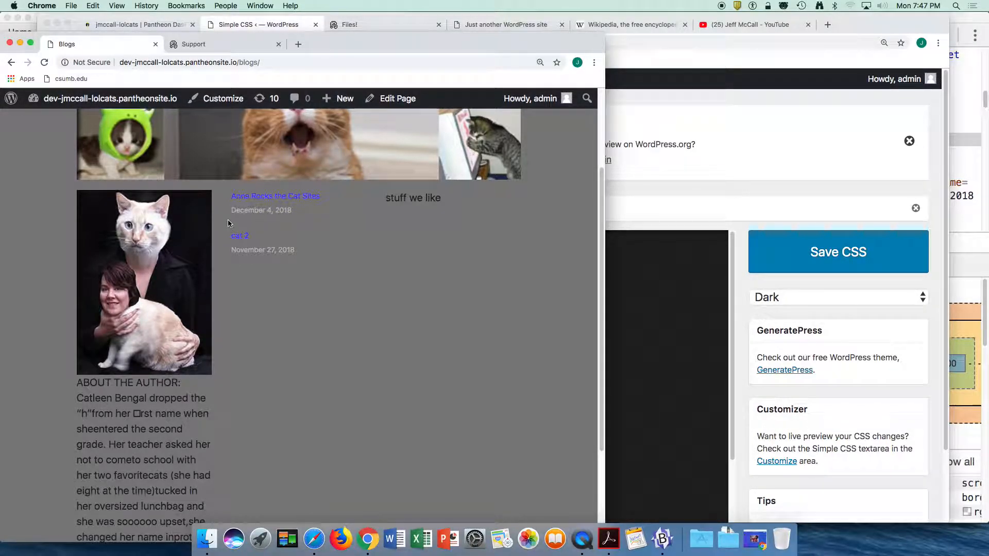
Step: Examine the middle column's heading and subtitle in the PDF design and place its window beside the live Blogs page
key("super+Tab")
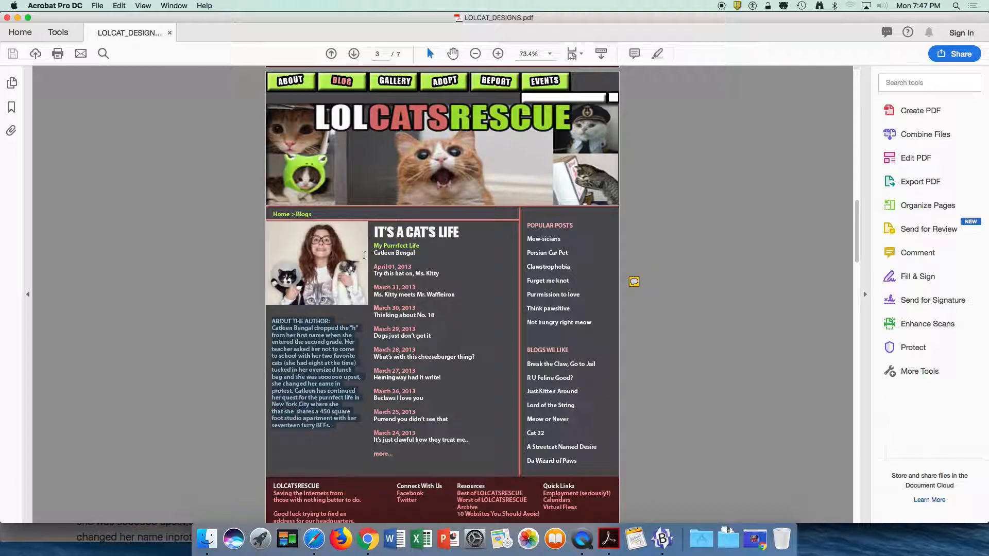
mouse_move(420, 254)
left_mouse_down()
mouse_move(375, 232)
mouse_move(417, 253)
left_mouse_up()
left_click(377, 231)
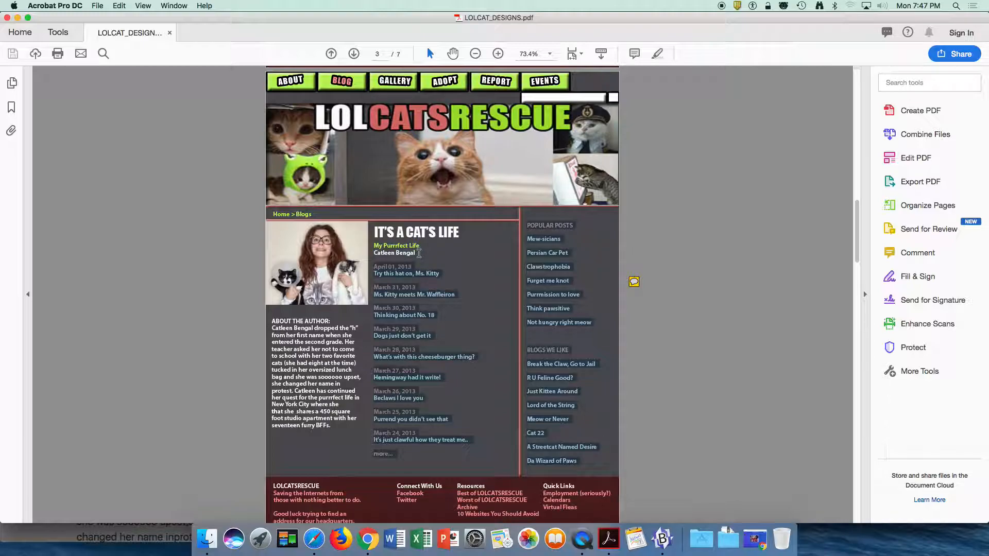
left_click_drag(249, 18, 763, 108)
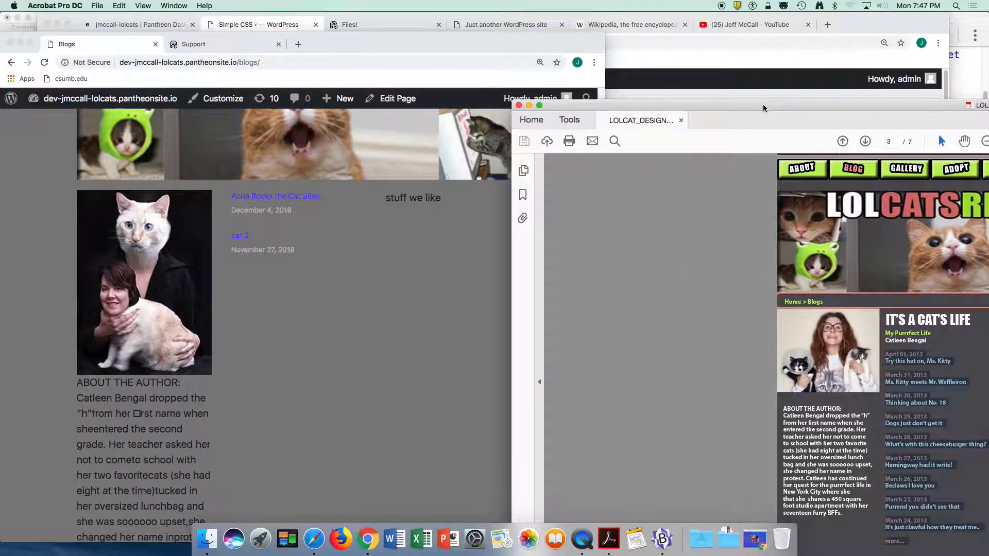
left_click(325, 327)
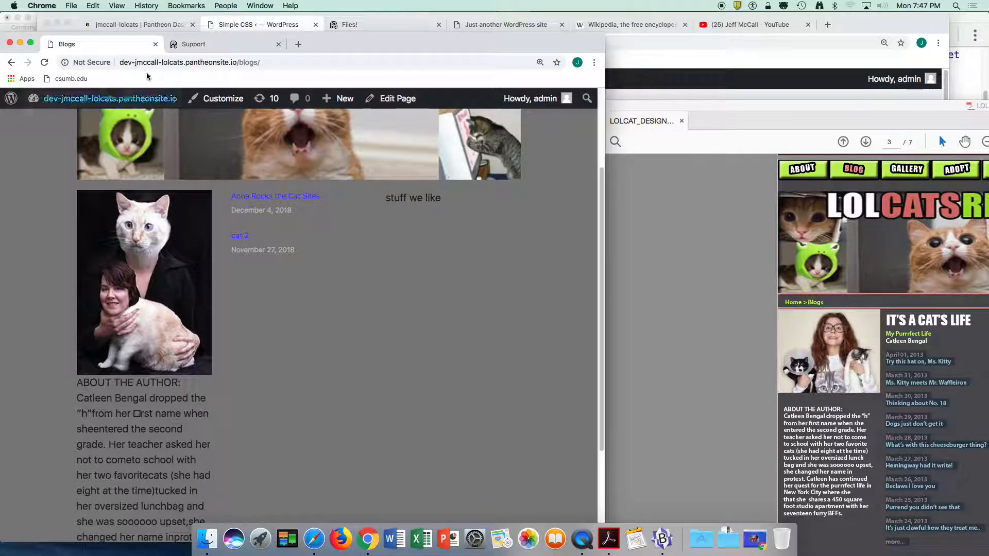
Step: Open the Blogs page for editing in WordPress and narrow the browser window so the PDF design stays in view
left_click(235, 26)
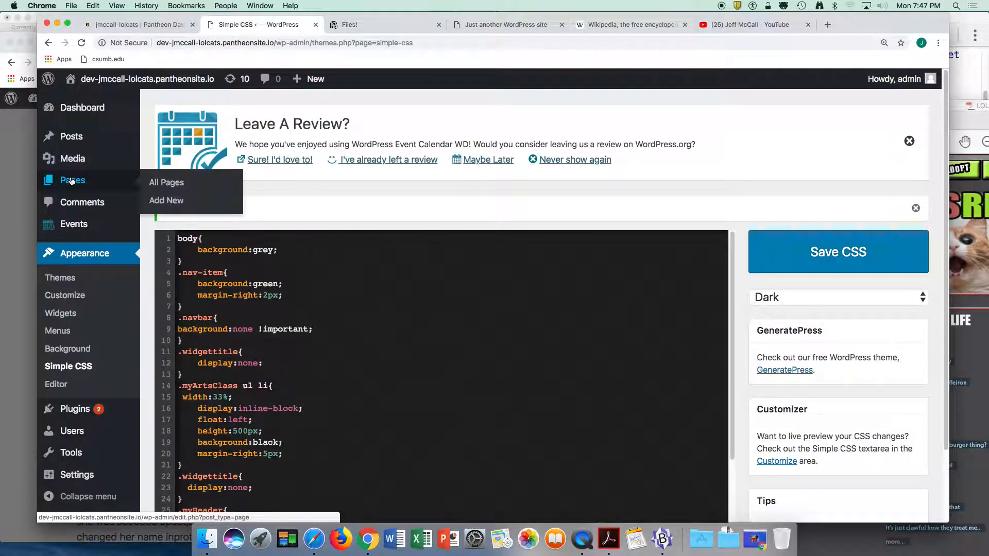
left_click(149, 185)
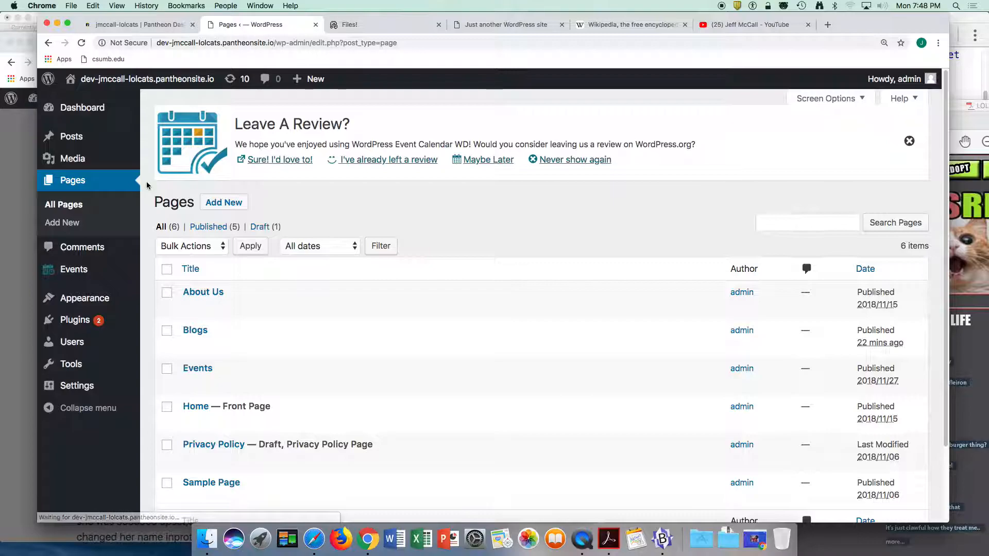
left_click(192, 332)
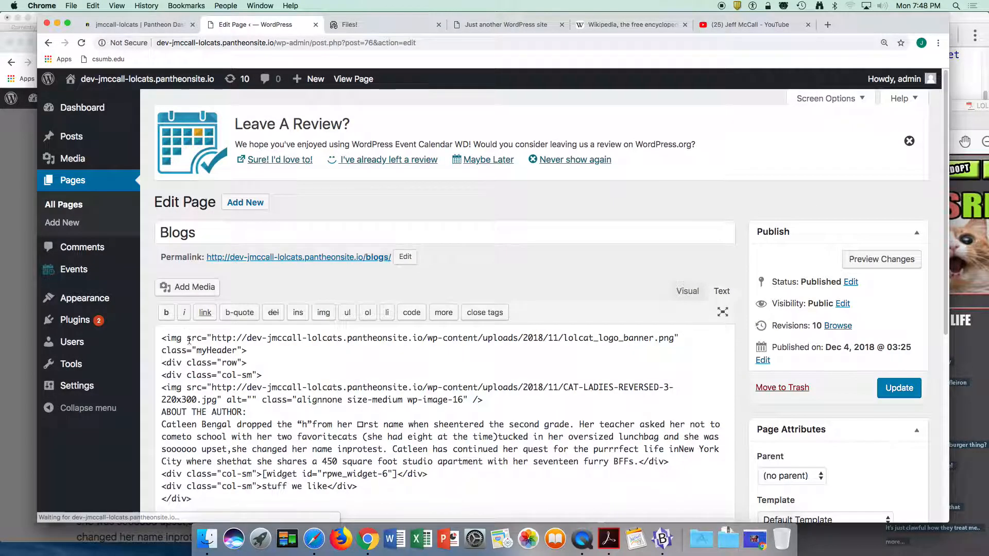
left_click_drag(949, 474, 838, 474)
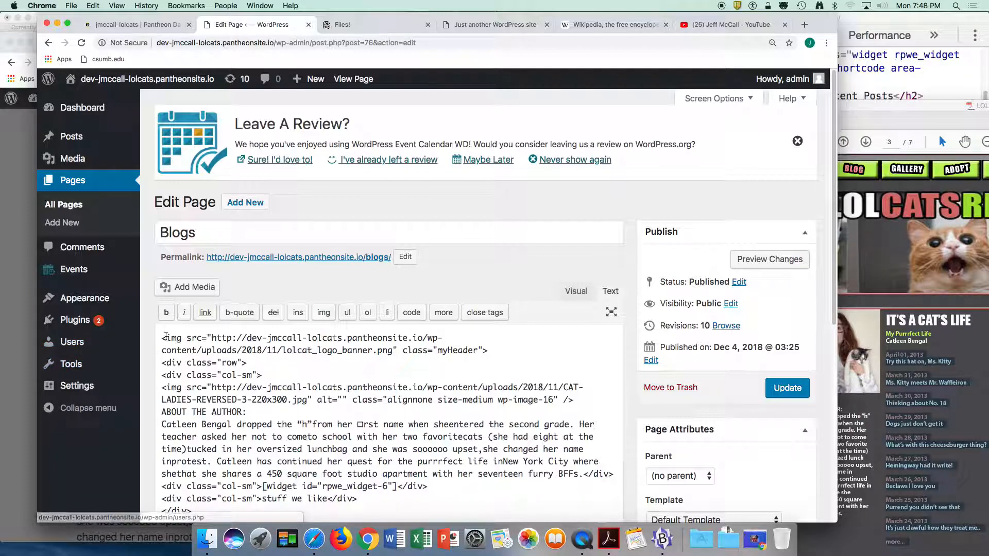
key("Return")
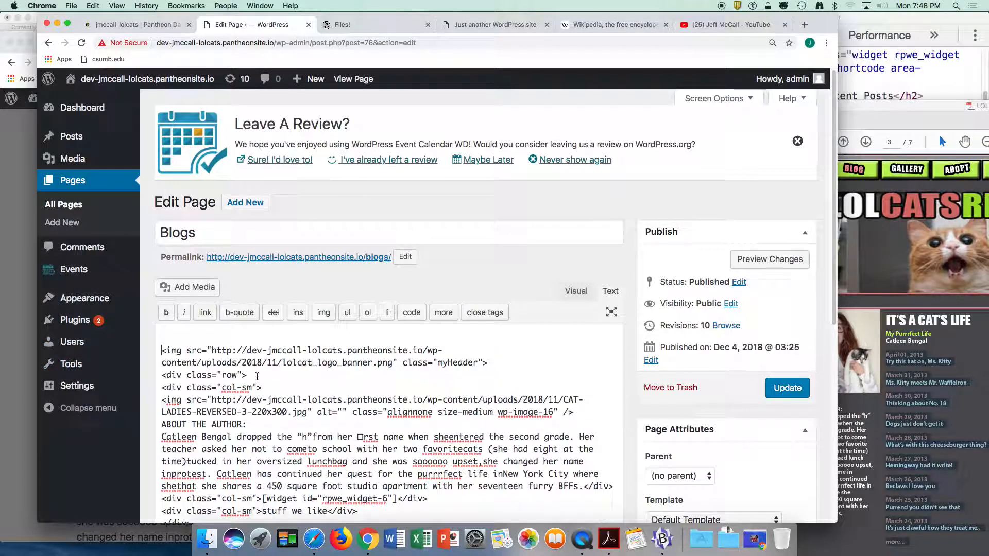
key("BackSpace")
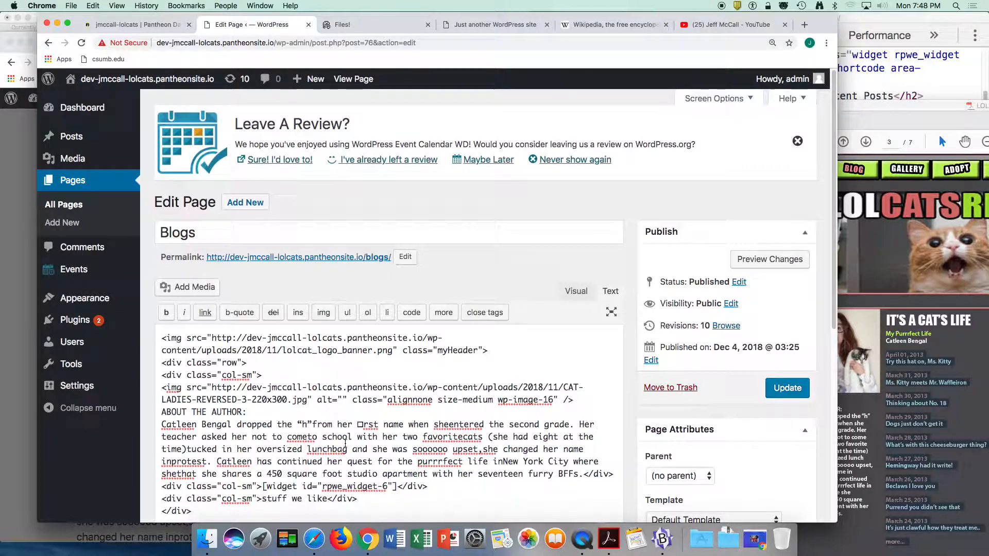
Step: Insert an h1 heading reading IT'S A CAT'S LIFE above the rpwe_widget-6 shortcode in the second col-sm column
scroll(345, 444, "down", 5)
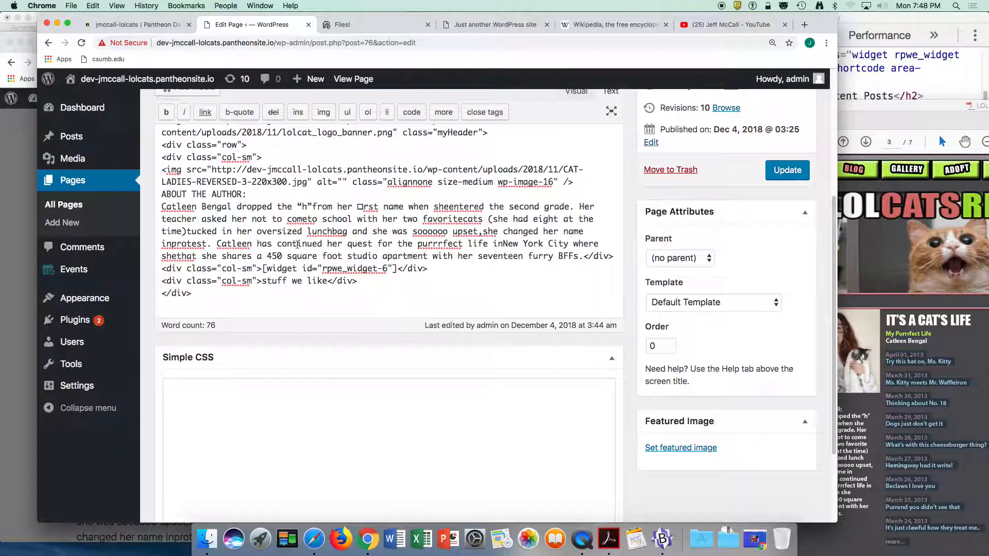
left_click(262, 268)
key("Return")
key("Return")
key("Up")
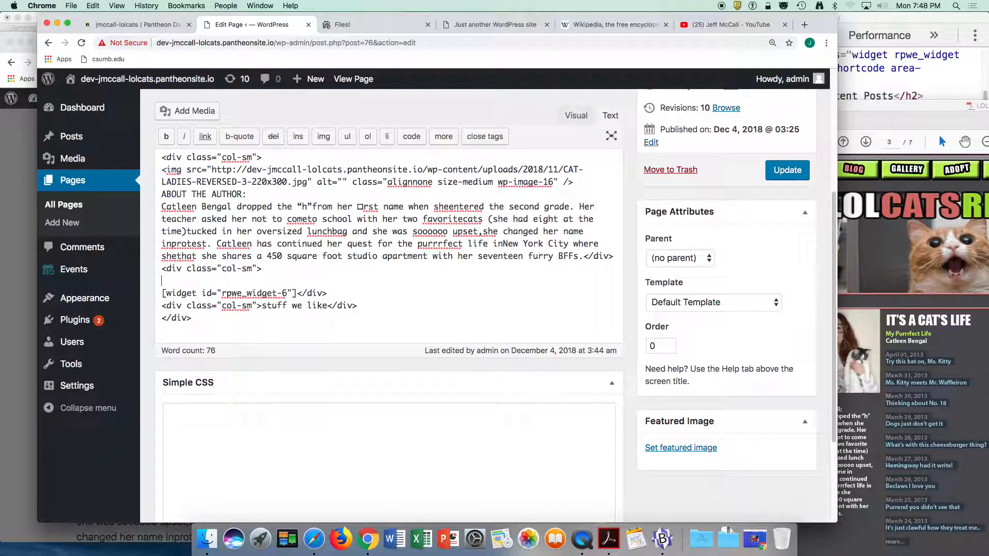
type("<h")
key("Left")
key("Left")
type("IT'S A CAT'S LIFE")
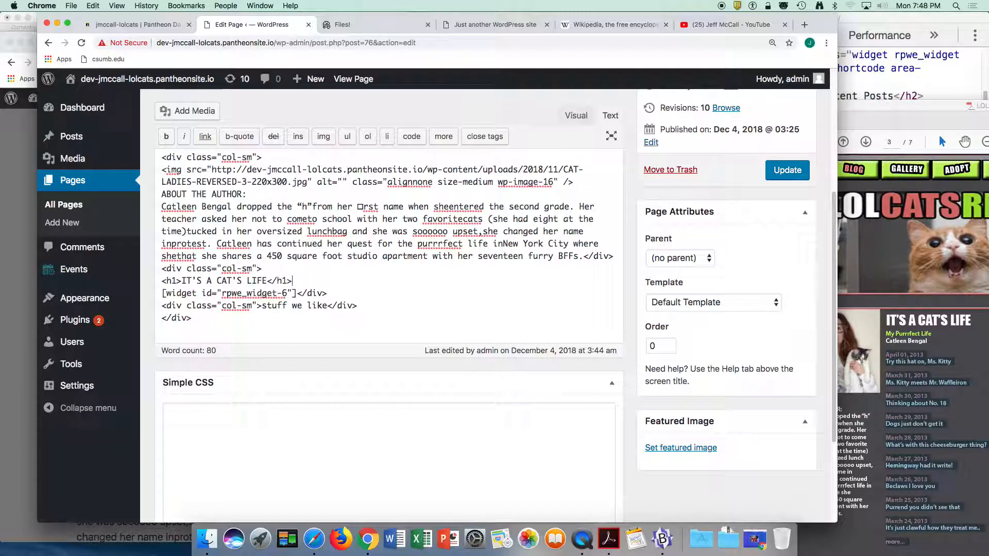
Step: Add a div with class myRecentSub containing My Purrrfect Life below the h1 heading
key("Return")
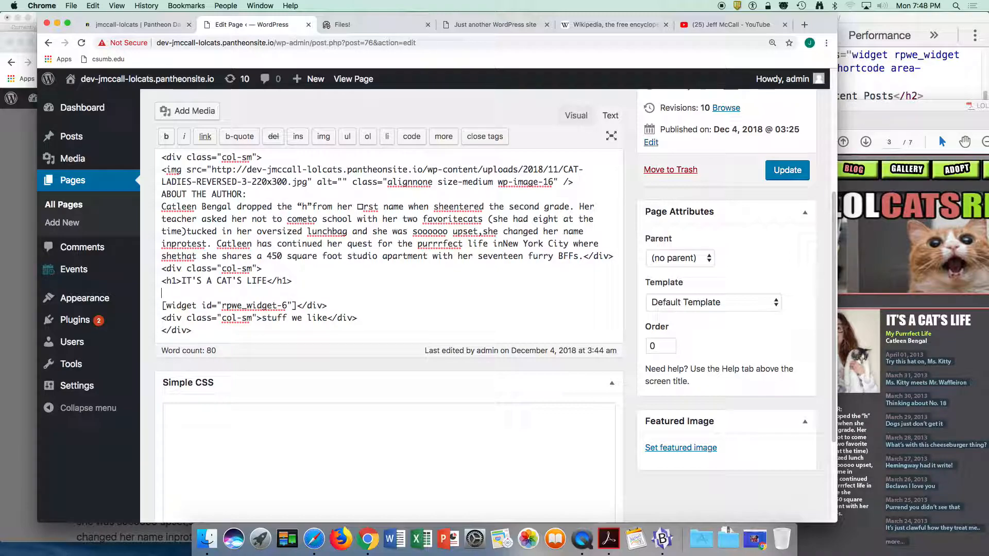
type("<div cl")
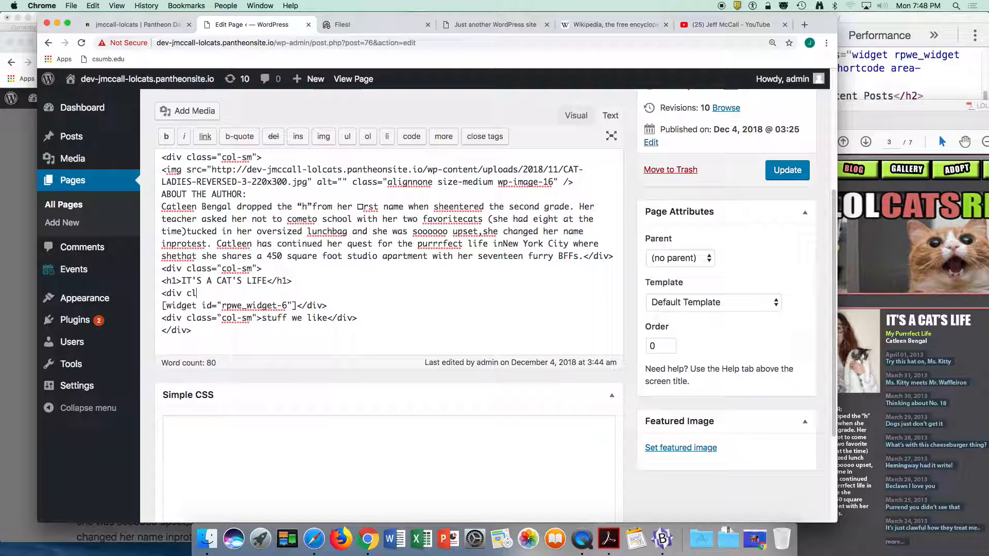
type("ass=re")
key("BackSpace")
key("BackSpace")
type("'")
type("myResec")
key("BackSpace")
key("BackSpace")
key("BackSpace")
type("centSub\">")
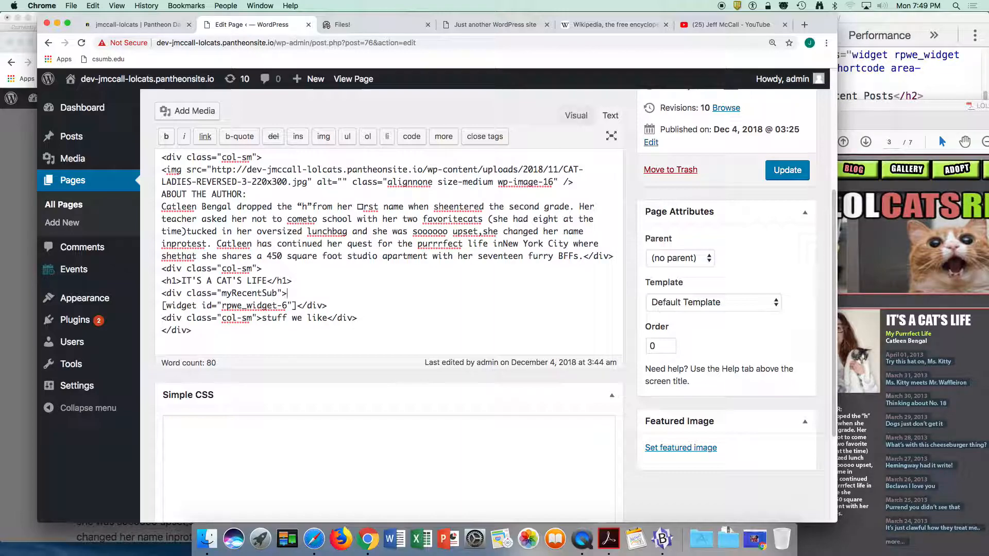
type("My Purrrfect L")
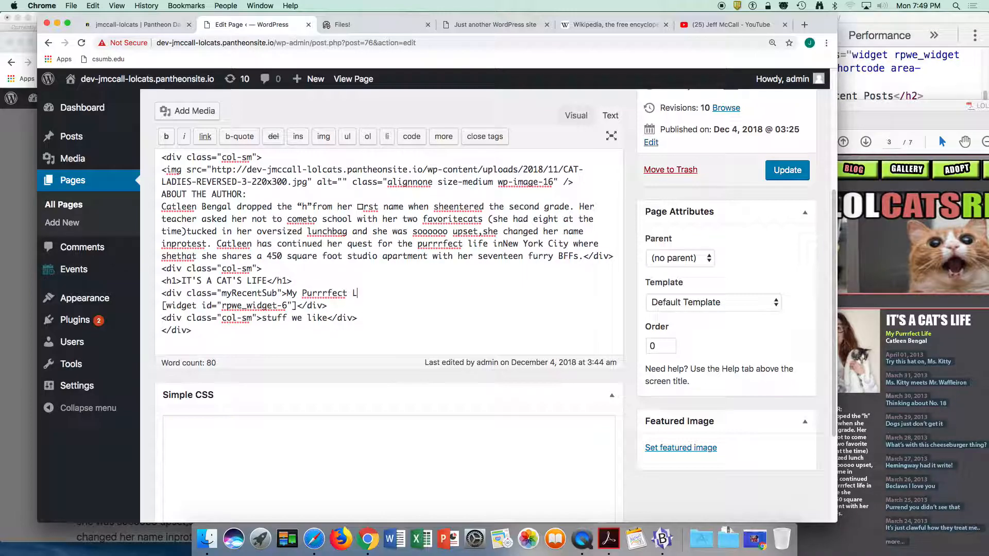
type("ife</div")
Step: Move the closing div tag after the rpwe_widget-6 shortcode onto its own line and update the Blogs page
left_click(194, 306)
left_click(298, 306)
key("Return")
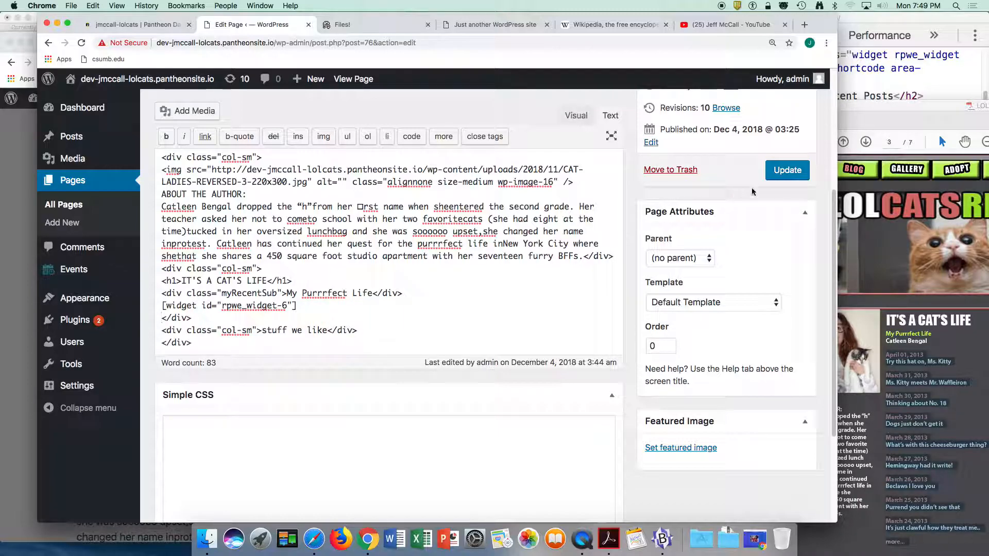
left_click(786, 172)
Step: Reload the live Blogs page and compare its middle and third columns with the PDF design
left_click(26, 140)
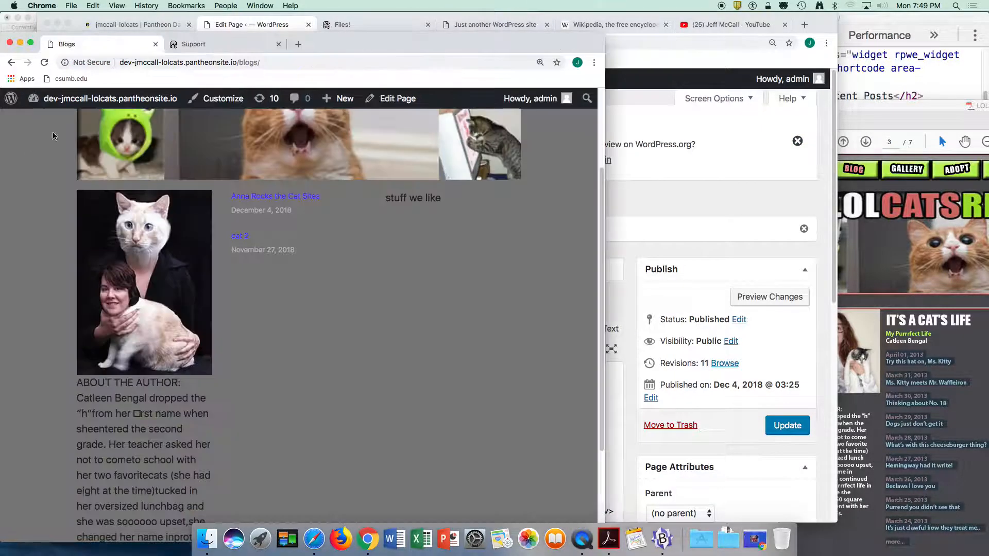
left_click(204, 63)
key("Return")
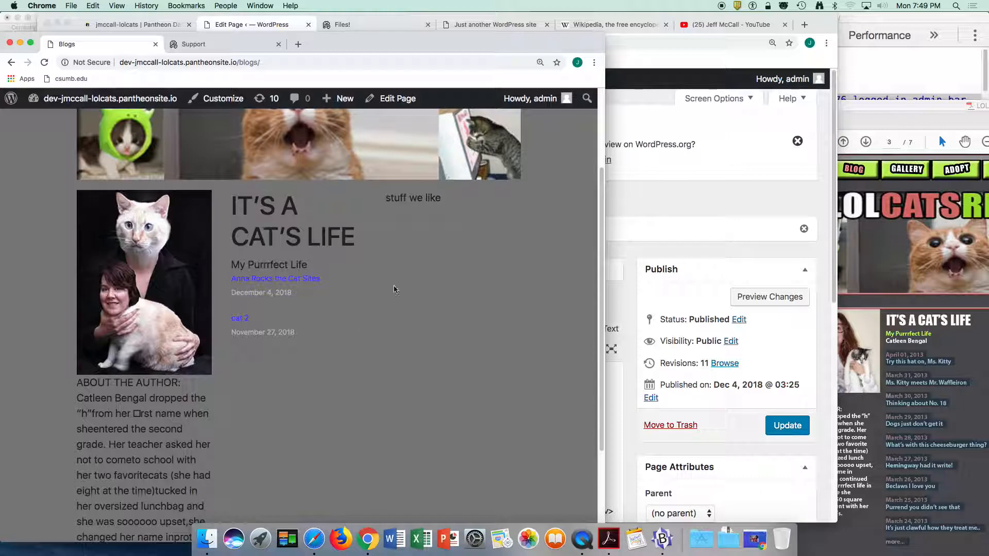
left_click_drag(389, 198, 437, 199)
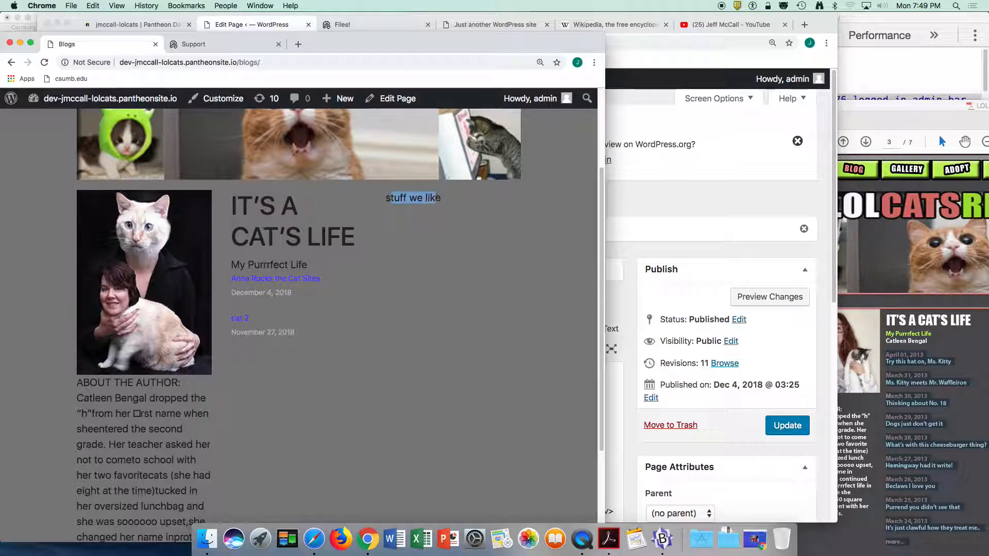
left_click_drag(908, 108, 650, 4)
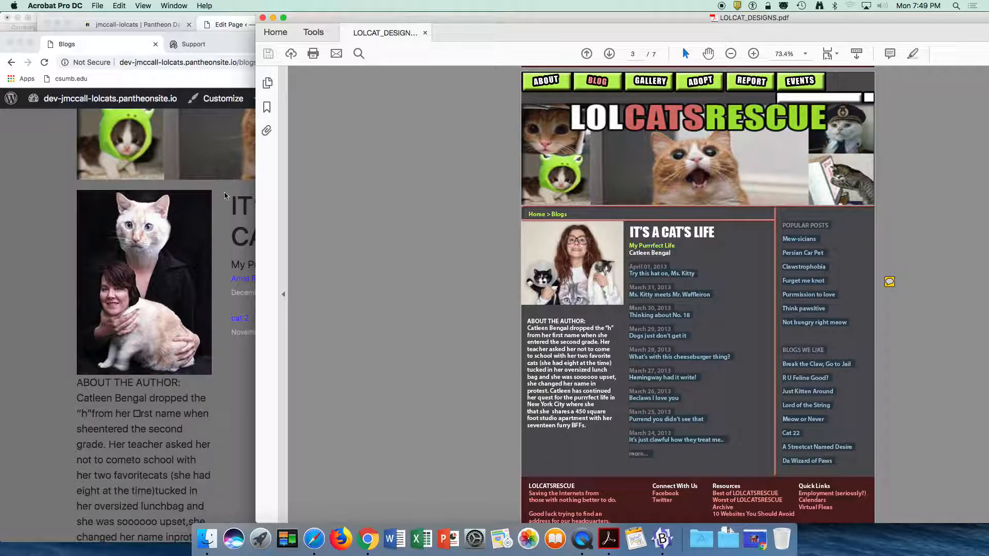
left_click(46, 189)
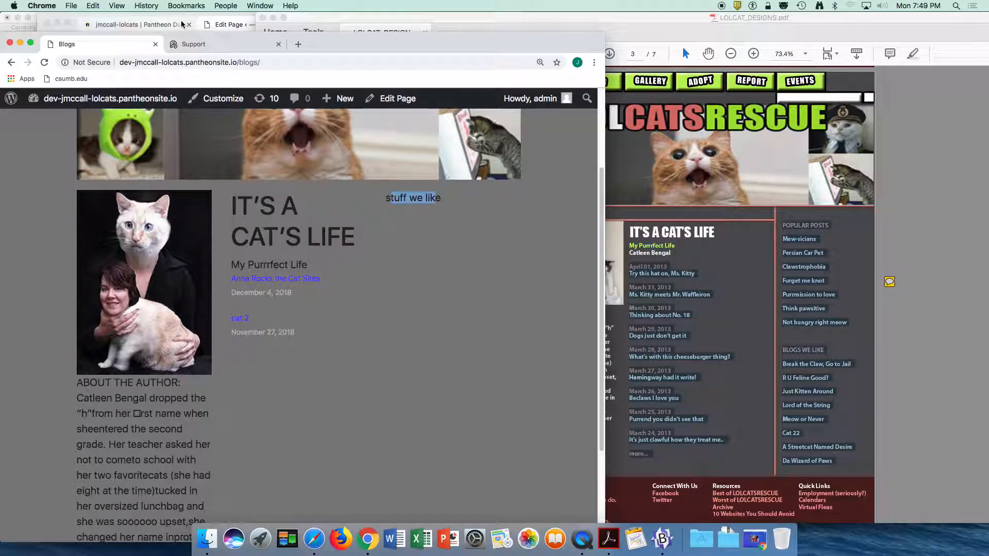
Step: Go to the site's Widgets admin page and expand the Recent Posts widget in the Widget Shortcode area
left_click(219, 26)
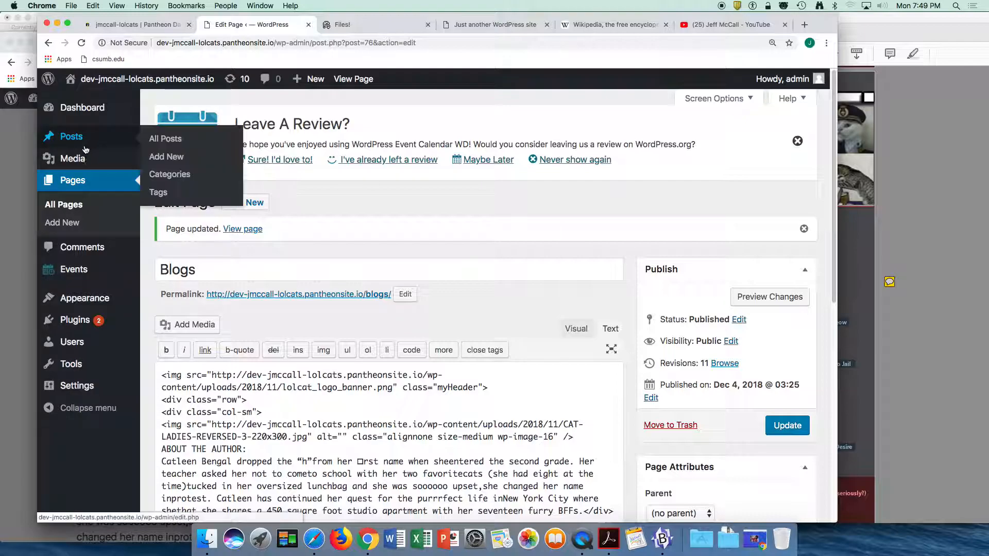
mouse_move(70, 140)
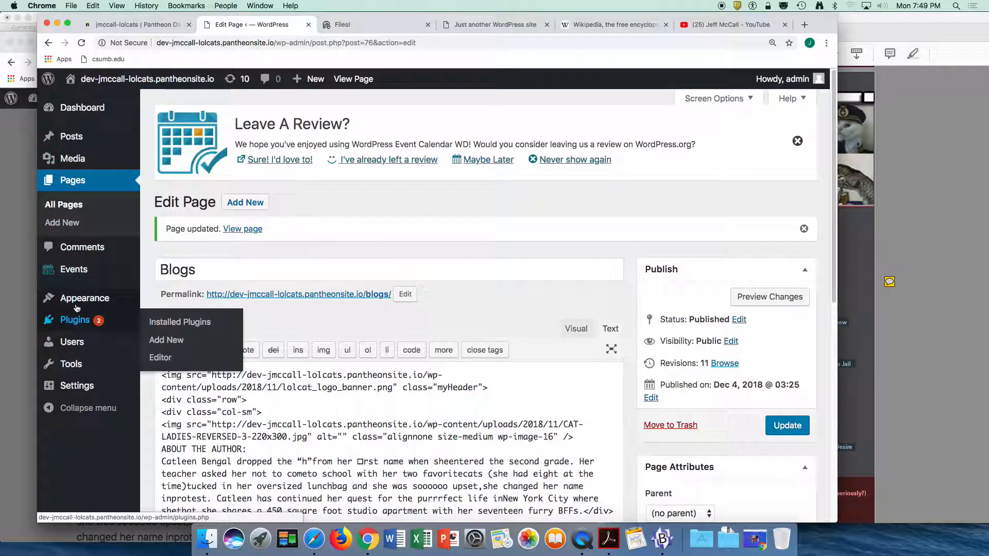
left_click(76, 302)
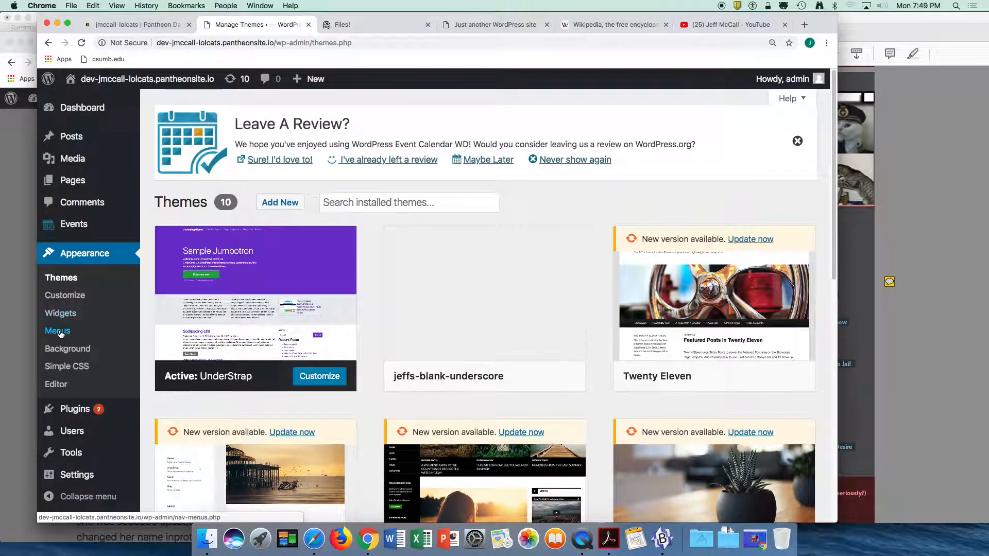
left_click(59, 316)
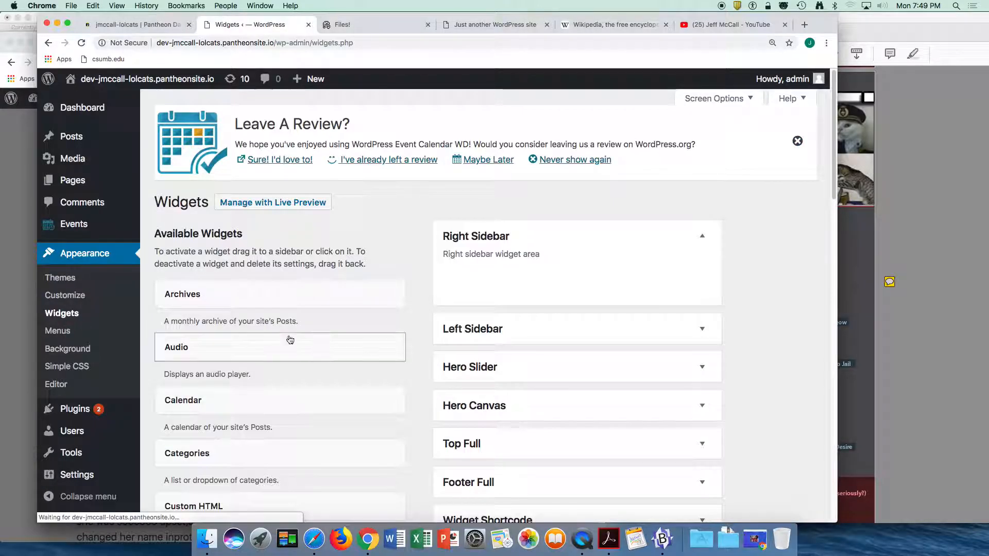
scroll(602, 287, "down", 15)
scroll(602, 285, "up", 15)
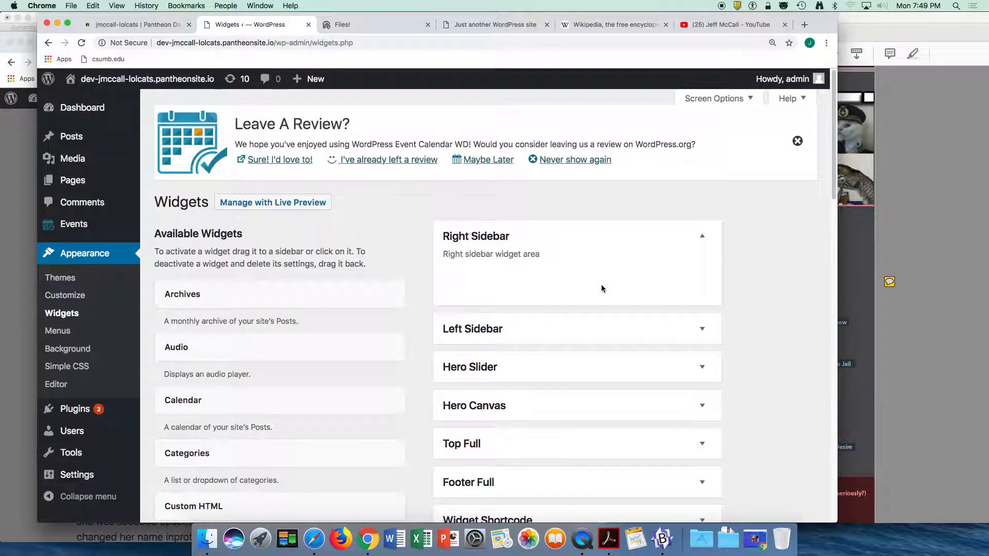
scroll(601, 284, "down", 5)
left_click(526, 381)
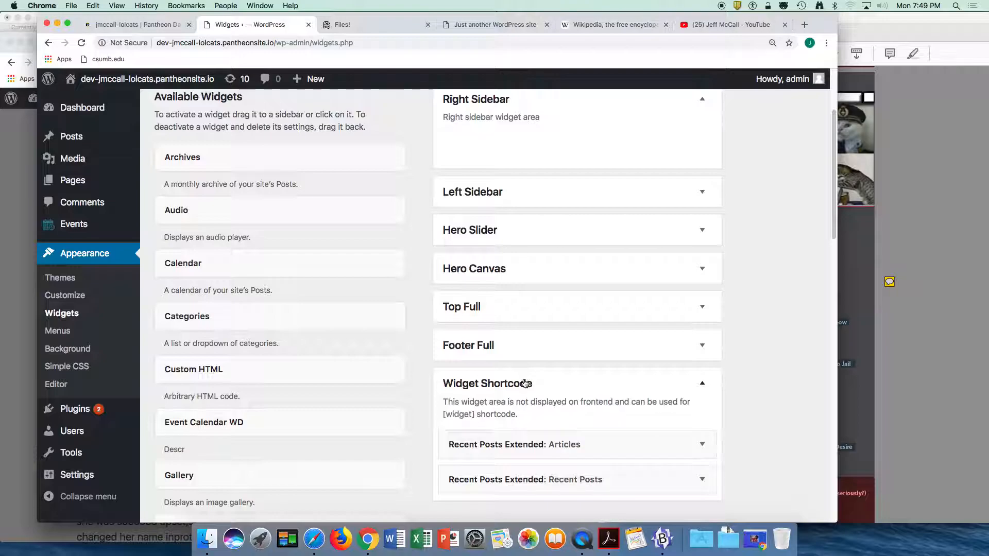
left_click(570, 480)
Step: Review the Recent Posts widget's settings, including its Orderby choices and category limit, and collapse it without changing anything
scroll(570, 474, "down", 5)
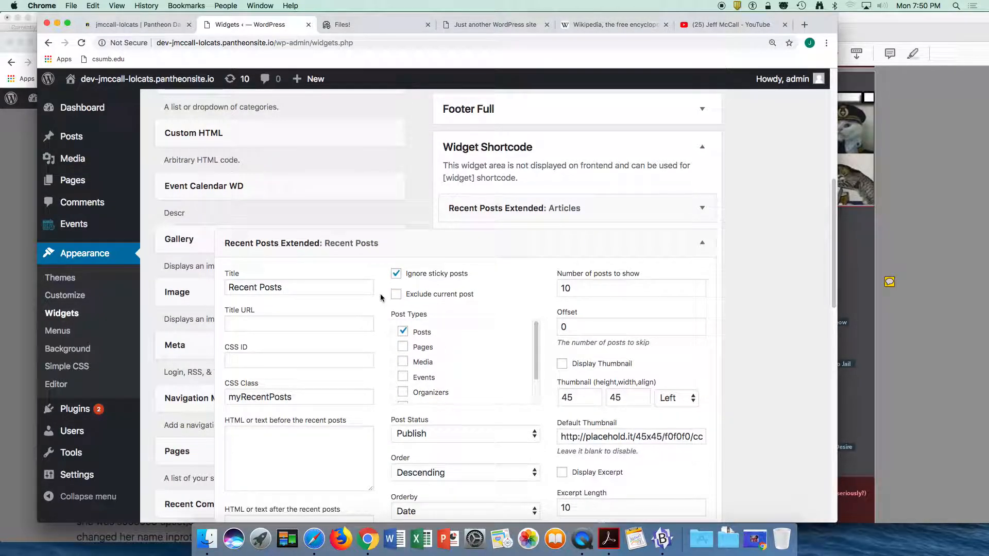
scroll(381, 302, "down", 1)
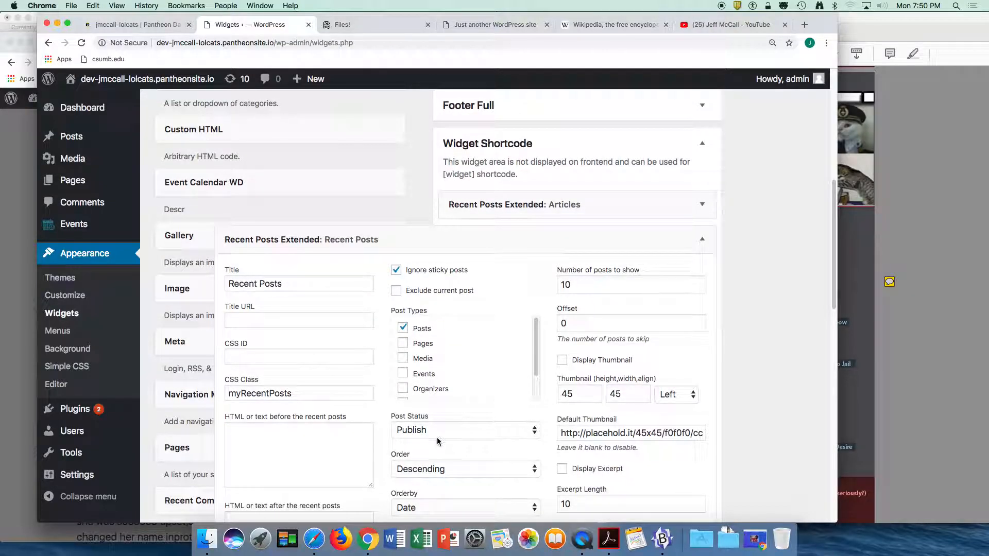
scroll(390, 455, "down", 2)
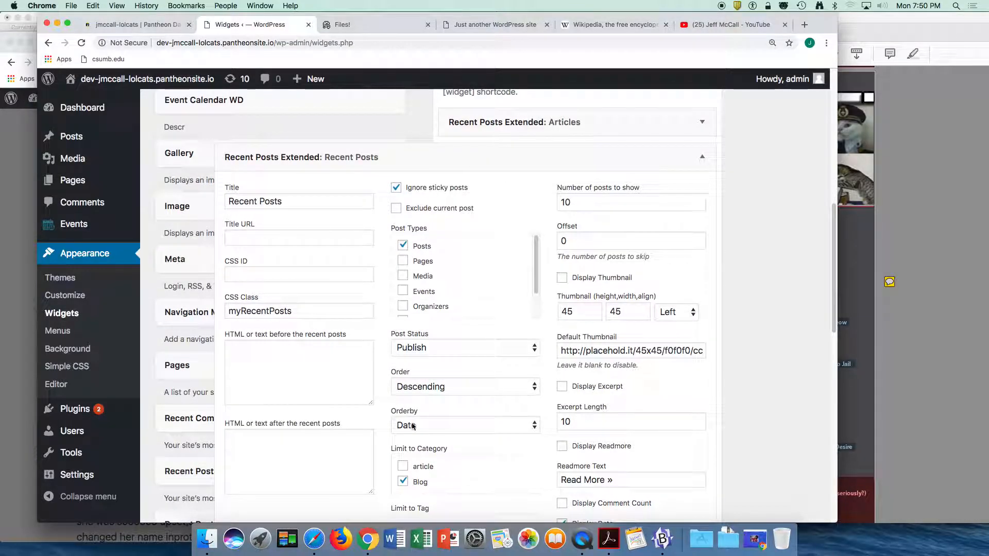
left_click(447, 428)
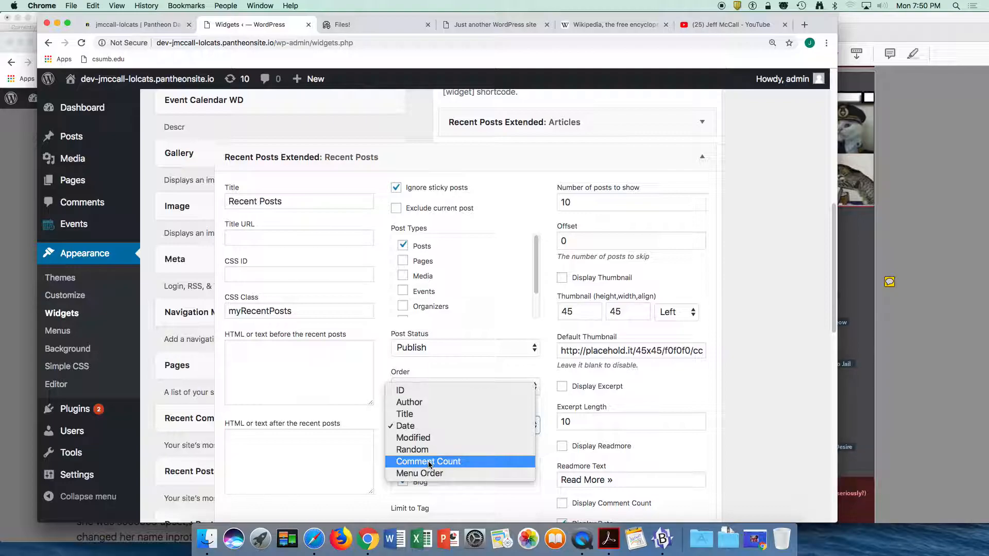
left_click(351, 459)
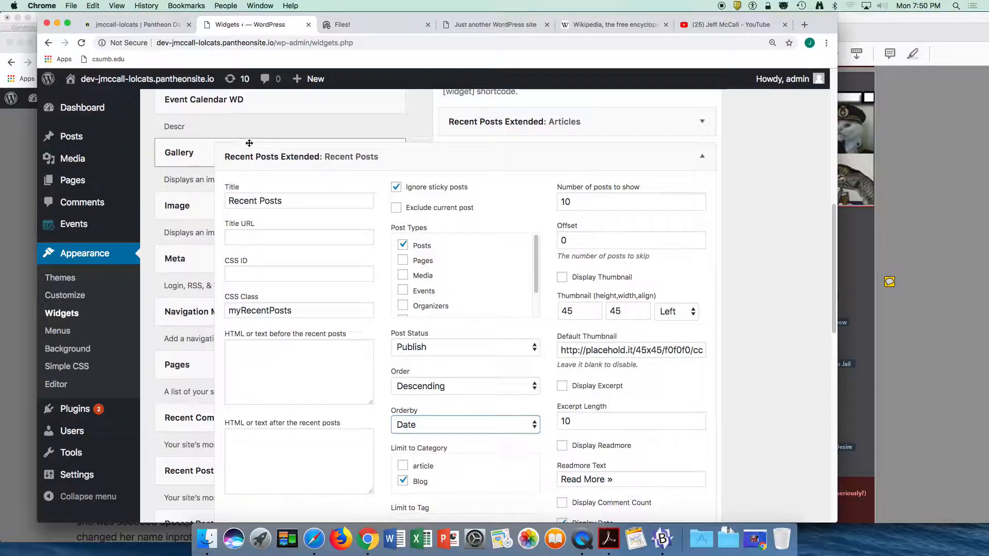
scroll(359, 351, "down", 5)
scroll(378, 426, "down", 6)
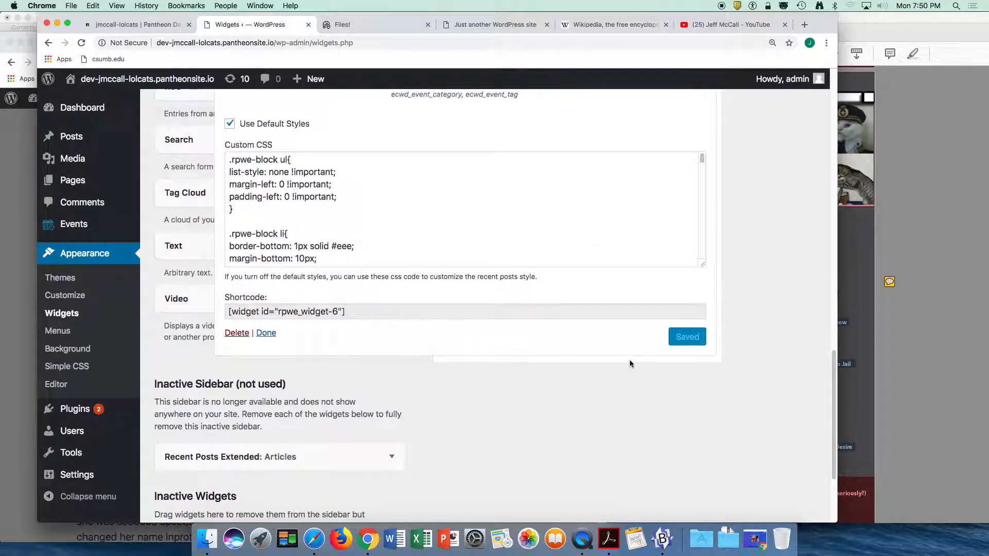
left_click(265, 333)
Step: Examine the live Blogs page's recent-posts column and the third column's placeholder text
left_click(20, 164)
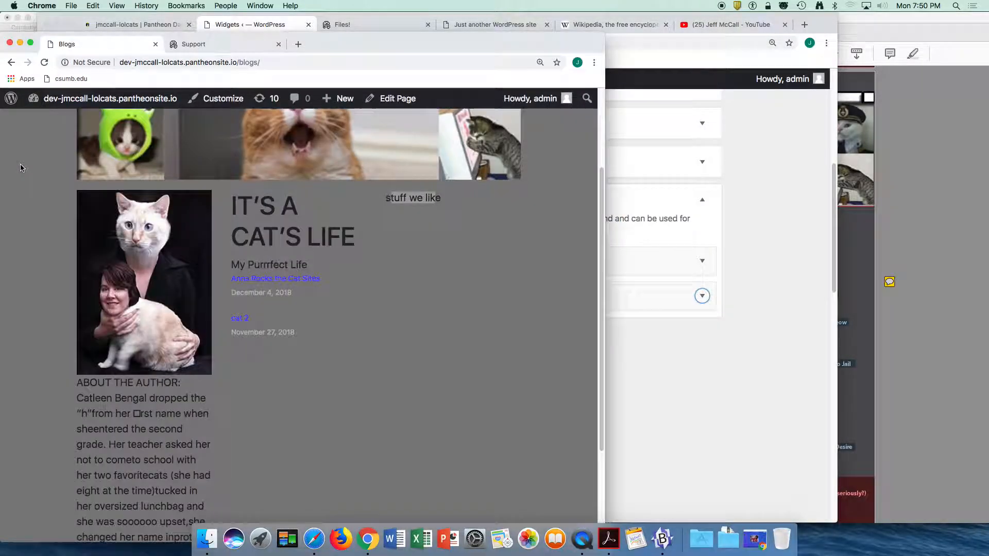
scroll(332, 191, "up", 4)
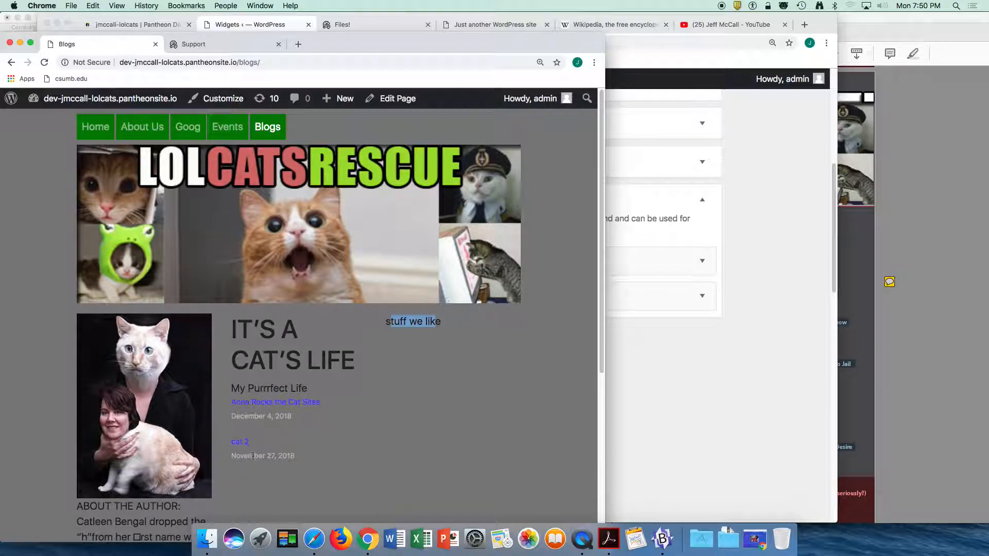
scroll(233, 448, "down", 3)
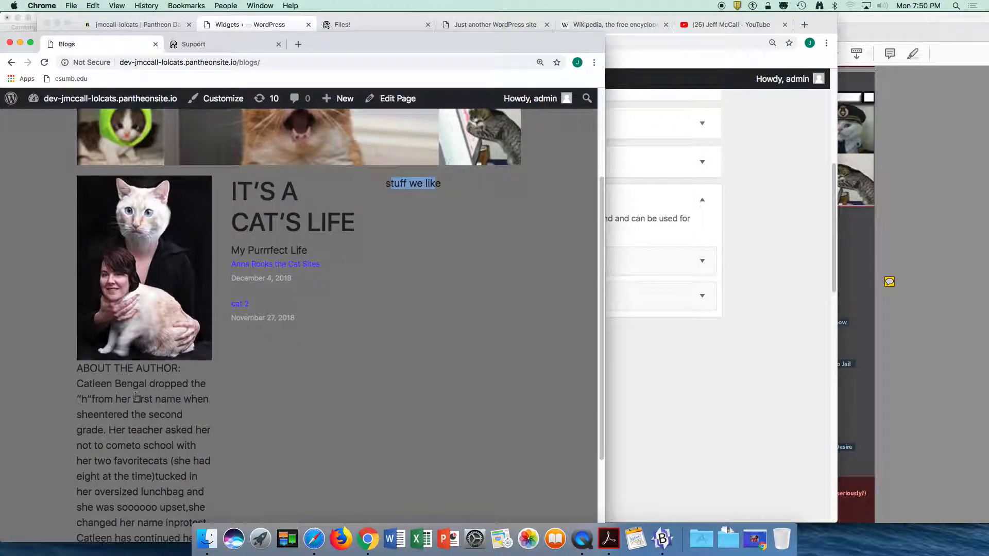
Step: Add a Custom HTML widget to the Widget Shortcode area and bring the live Blogs page back into view
left_click(252, 24)
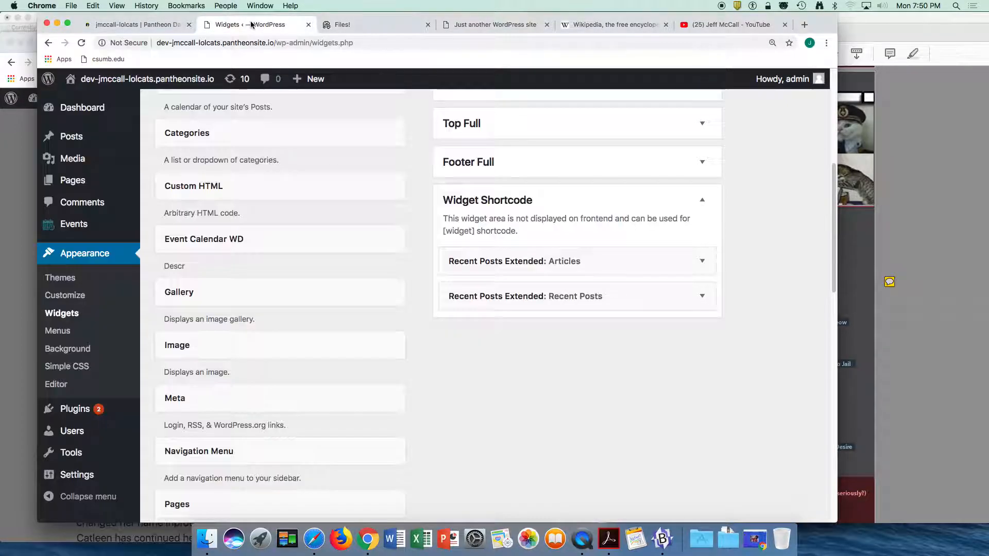
left_click(54, 315)
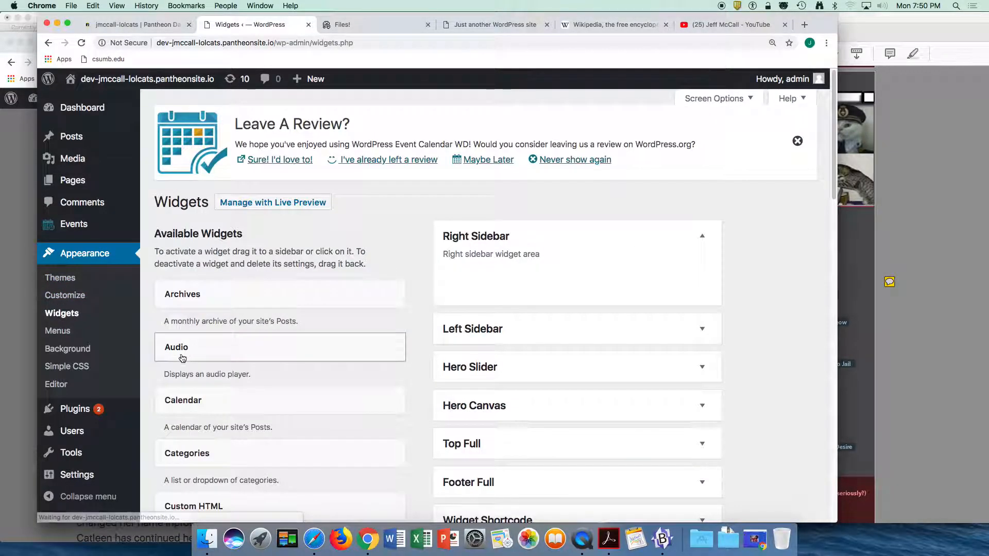
left_click(201, 505)
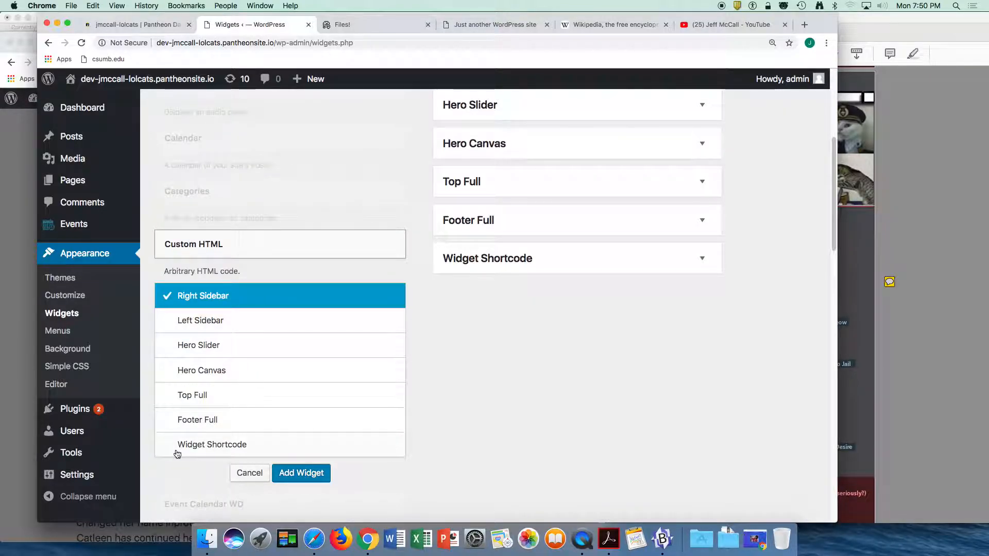
left_click(212, 445)
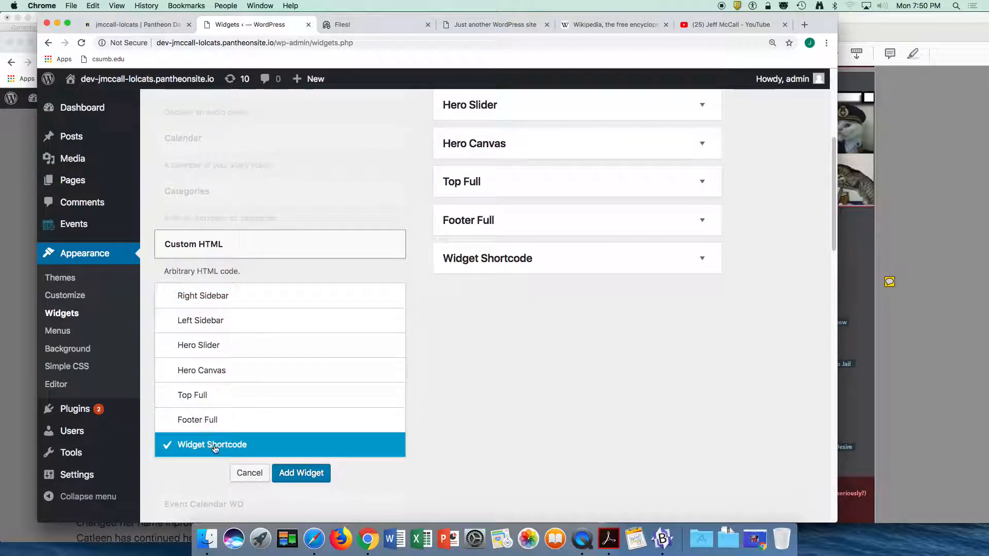
left_click(304, 477)
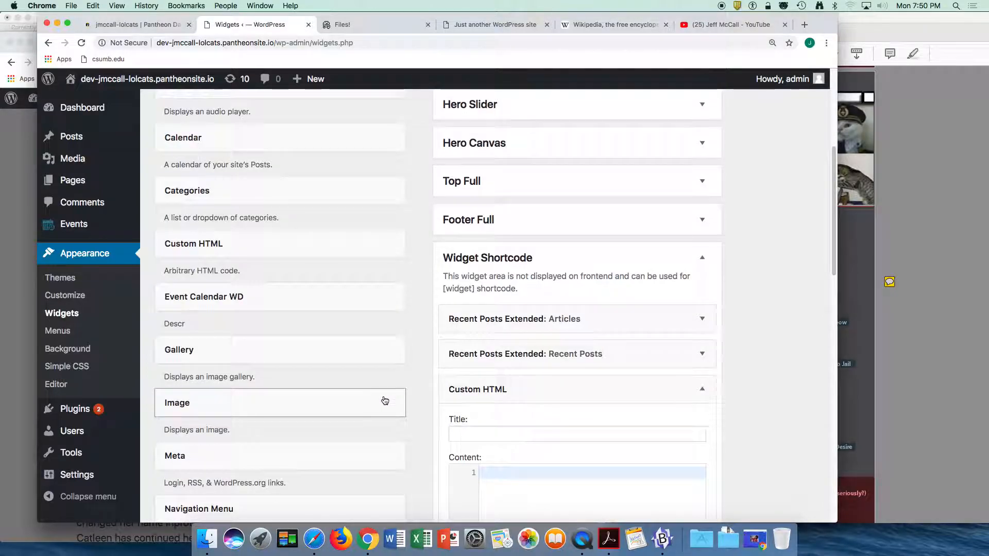
scroll(385, 401, "down", 5)
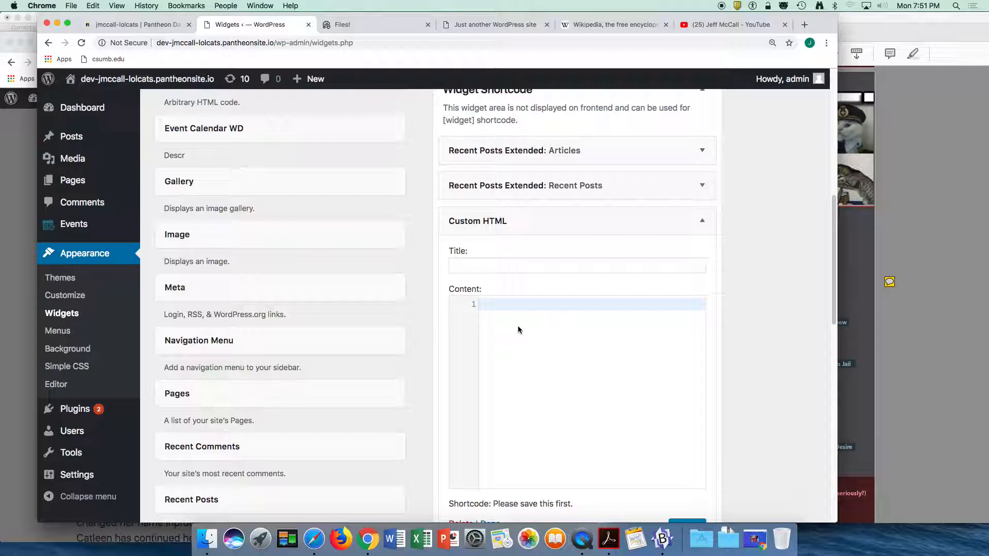
left_click(22, 244)
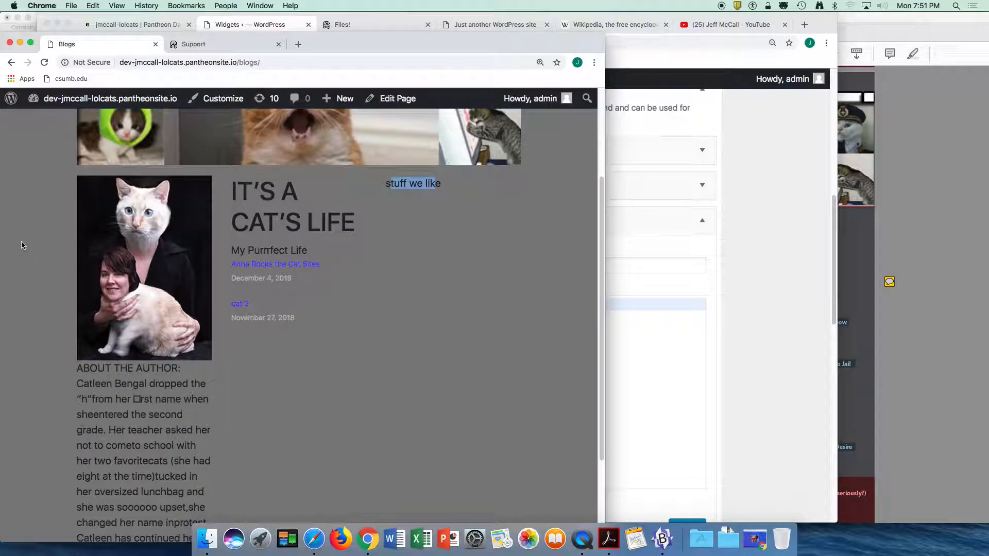